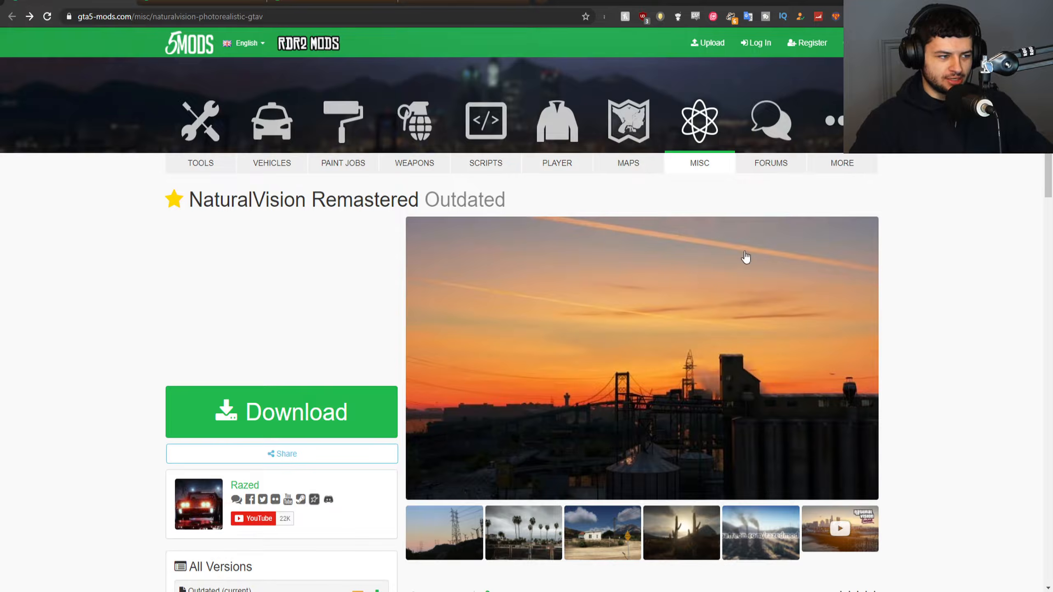
Download the NaturalVision Remastered archive from its GTA5-Mods page and go back to the mod's page.
{"action": "scroll", "coordinate": [745, 257], "scroll_direction": "down", "scroll_amount": 10}
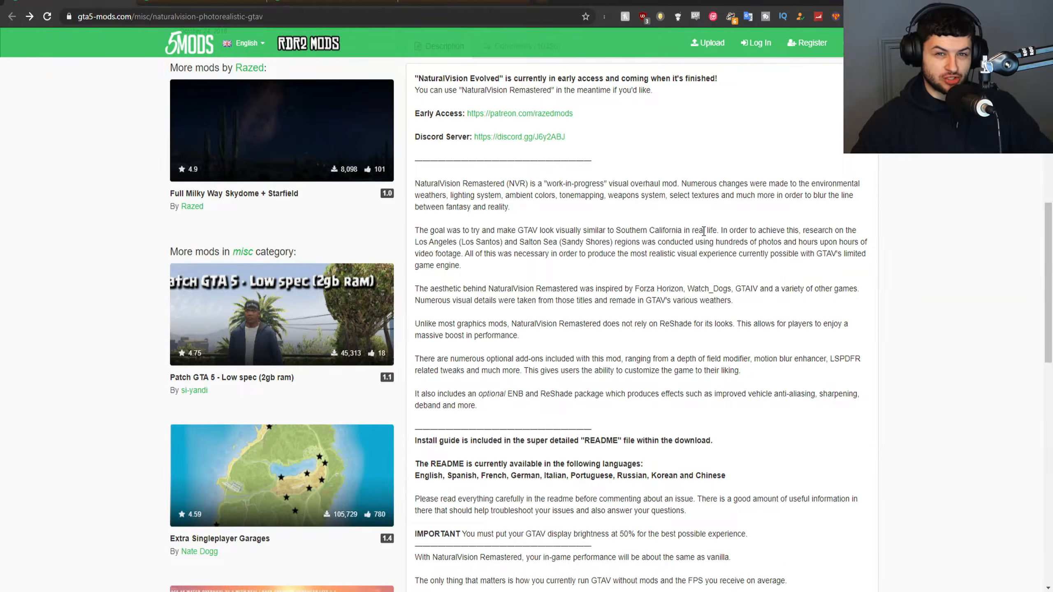
{"action": "left_click_drag", "start_coordinate": [542, 184], "coordinate": [621, 183]}
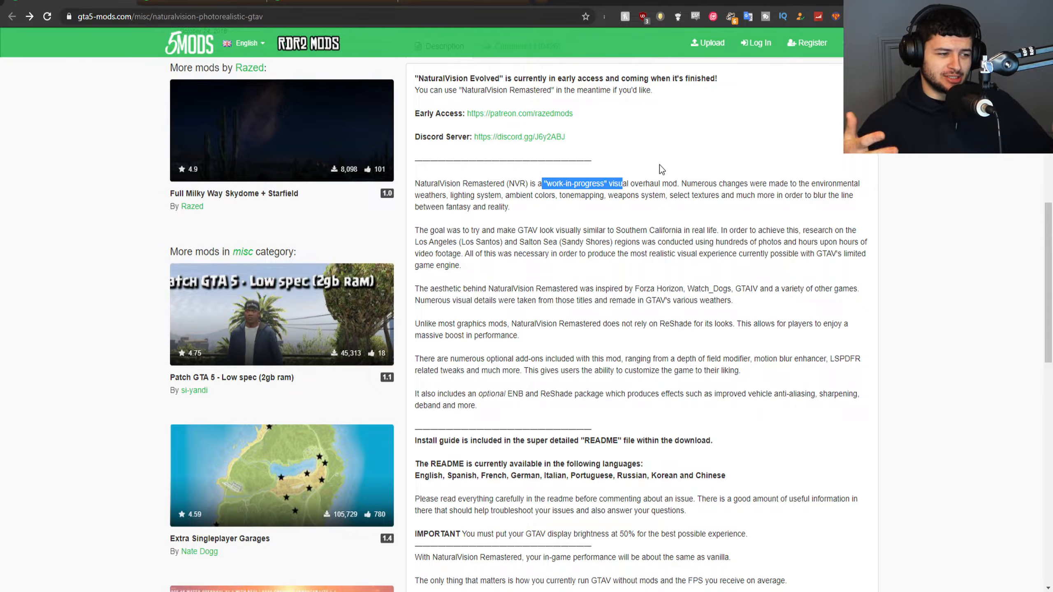
{"action": "scroll", "coordinate": [657, 170], "scroll_direction": "up", "scroll_amount": 5}
{"action": "scroll", "coordinate": [656, 176], "scroll_direction": "up", "scroll_amount": 8}
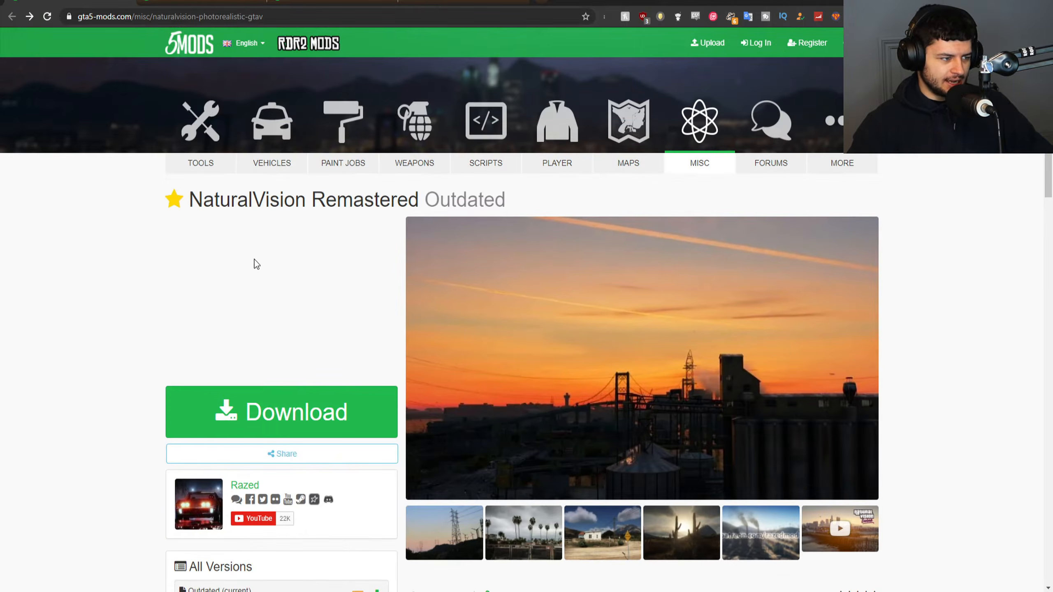
{"action": "left_click", "coordinate": [293, 406]}
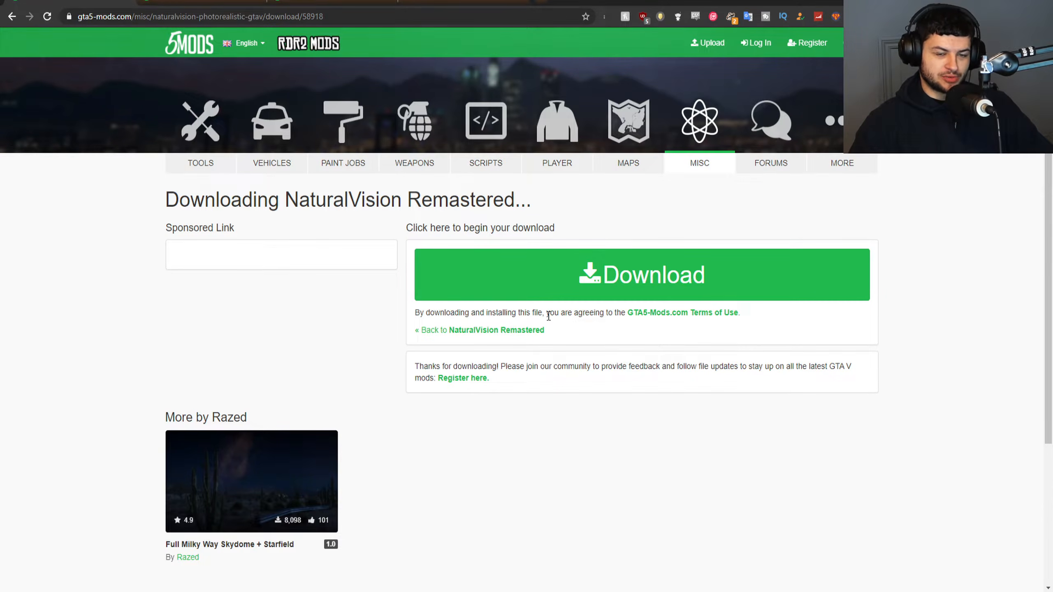
{"action": "left_click", "coordinate": [551, 288]}
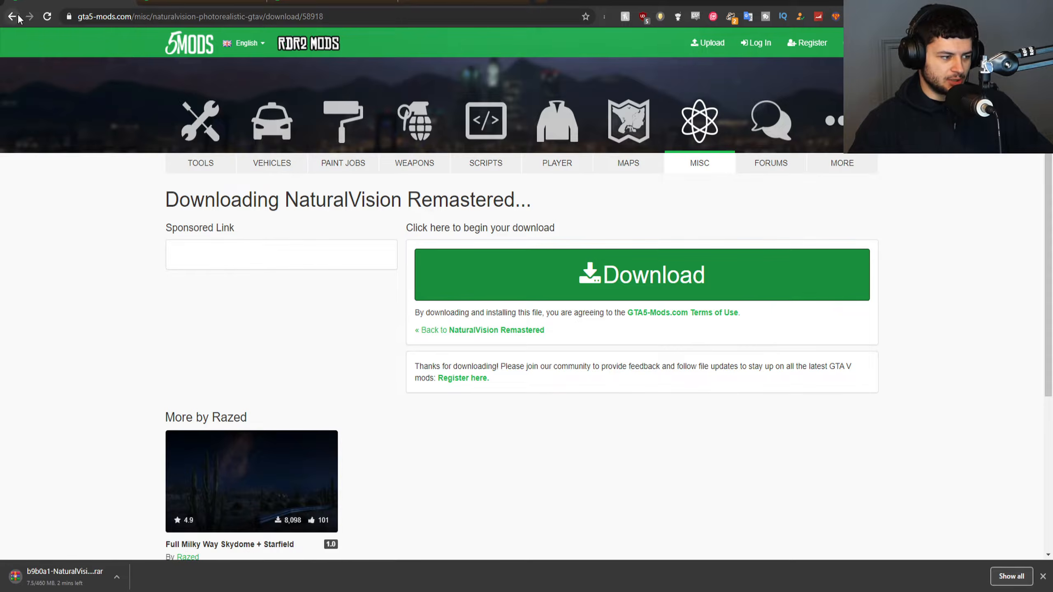
{"action": "left_click", "coordinate": [16, 17]}
{"action": "left_click", "coordinate": [16, 16]}
Review the VisualV mod page, examining the description of its graphic overhaul changes.
{"action": "scroll", "coordinate": [189, 141], "scroll_direction": "down", "scroll_amount": 10}
{"action": "scroll", "coordinate": [186, 147], "scroll_direction": "up", "scroll_amount": 2}
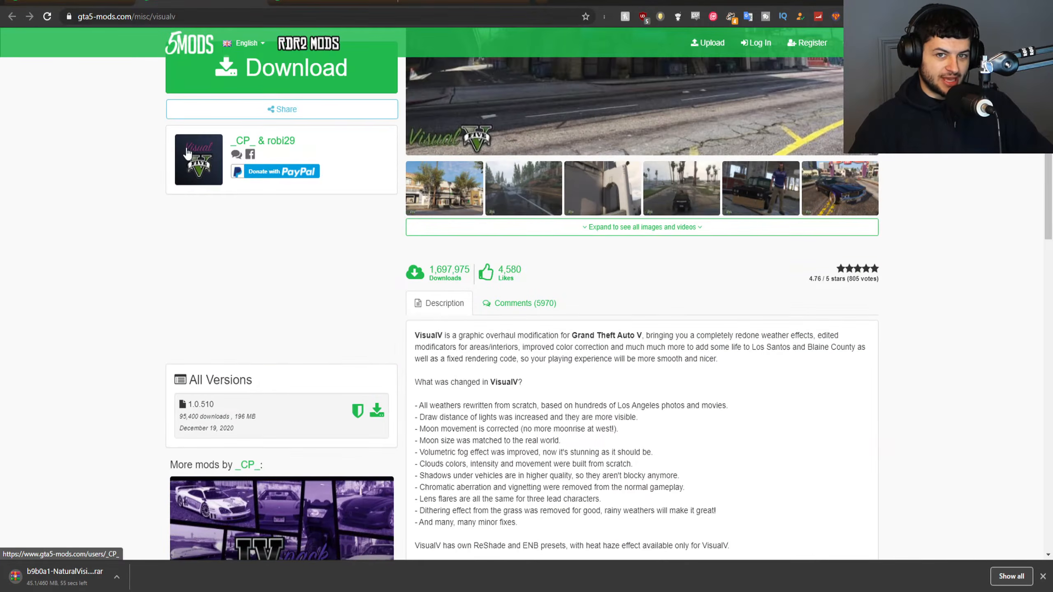
{"action": "scroll", "coordinate": [186, 152], "scroll_direction": "up", "scroll_amount": 1}
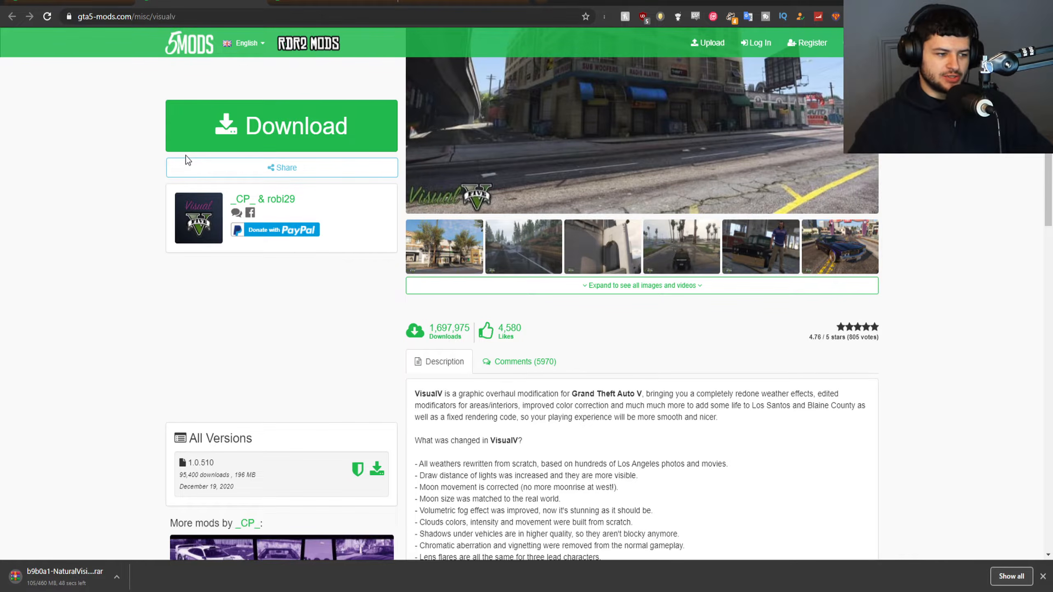
{"action": "left_click_drag", "start_coordinate": [459, 394], "coordinate": [559, 396]}
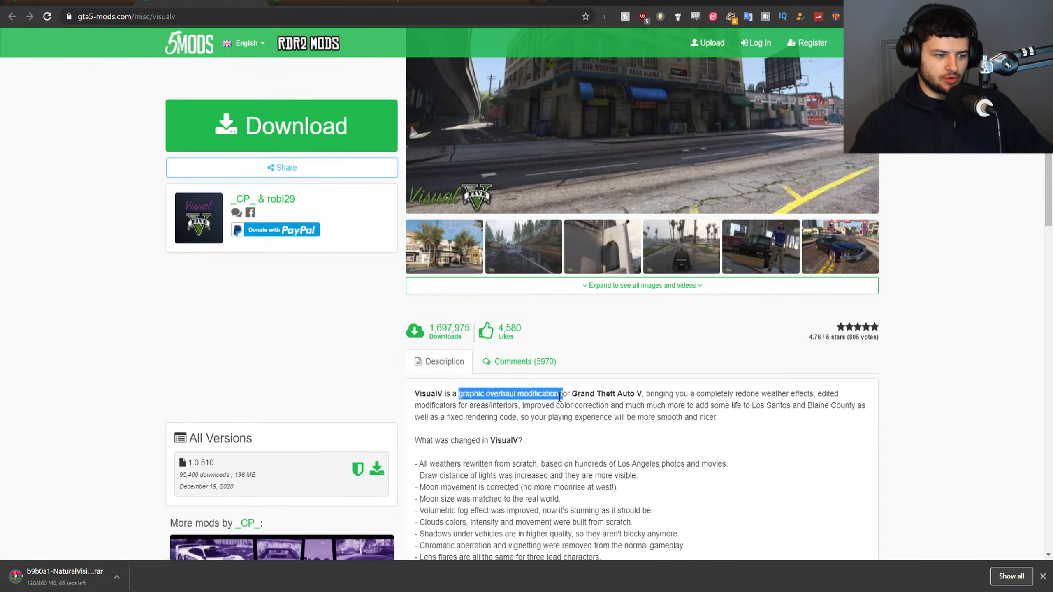
{"action": "scroll", "coordinate": [514, 374], "scroll_direction": "down", "scroll_amount": 15}
{"action": "scroll", "coordinate": [470, 338], "scroll_direction": "down", "scroll_amount": 3}
{"action": "scroll", "coordinate": [465, 336], "scroll_direction": "up", "scroll_amount": 15}
Examine the NaturalVision Remastered description for its performance notes and optional VisualV installation requirement.
{"action": "left_click", "coordinate": [75, 2]}
{"action": "scroll", "coordinate": [250, 211], "scroll_direction": "down", "scroll_amount": 10}
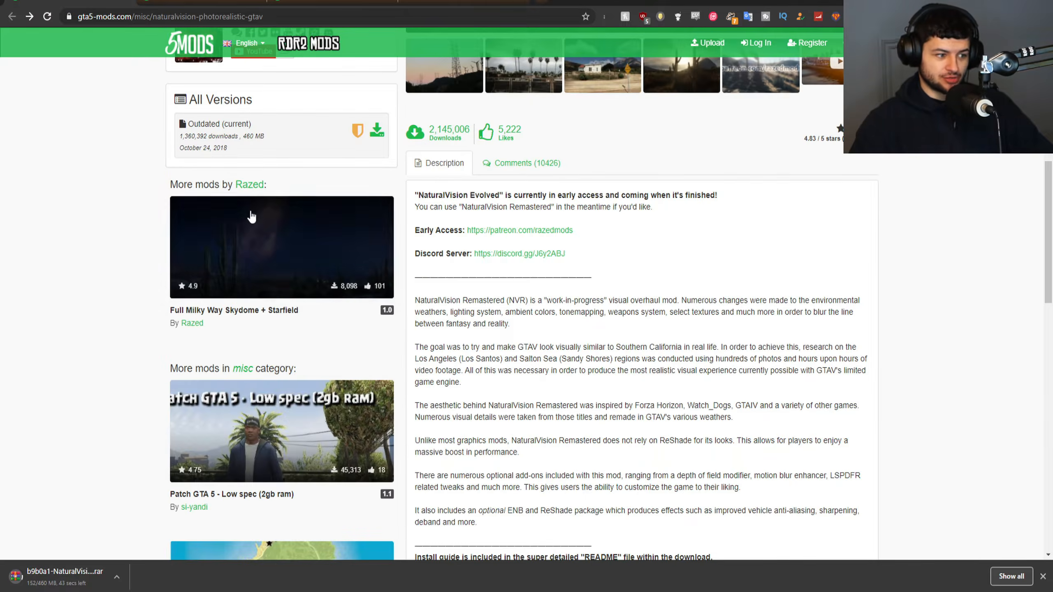
{"action": "scroll", "coordinate": [129, 169], "scroll_direction": "down", "scroll_amount": 5}
{"action": "scroll", "coordinate": [128, 169], "scroll_direction": "down", "scroll_amount": 6}
{"action": "left_click_drag", "start_coordinate": [444, 183], "coordinate": [576, 184]}
{"action": "left_click", "coordinate": [530, 184]}
{"action": "left_click", "coordinate": [425, 192]}
{"action": "left_click", "coordinate": [577, 185]}
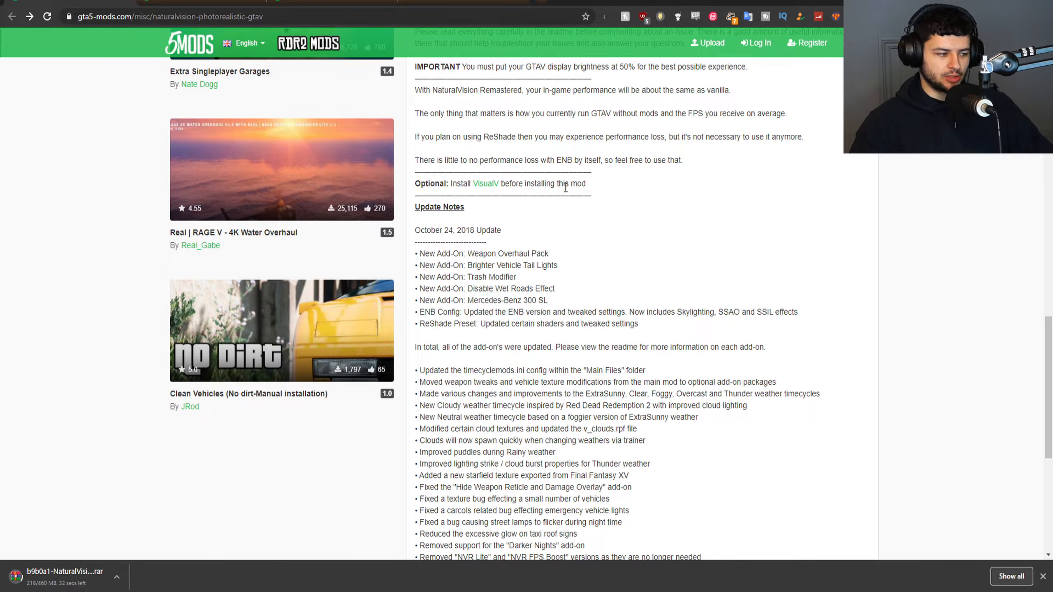
Download VisualV version 1.0.510 from its mod page and close the download page and versions dialog.
{"action": "left_click", "coordinate": [183, 2]}
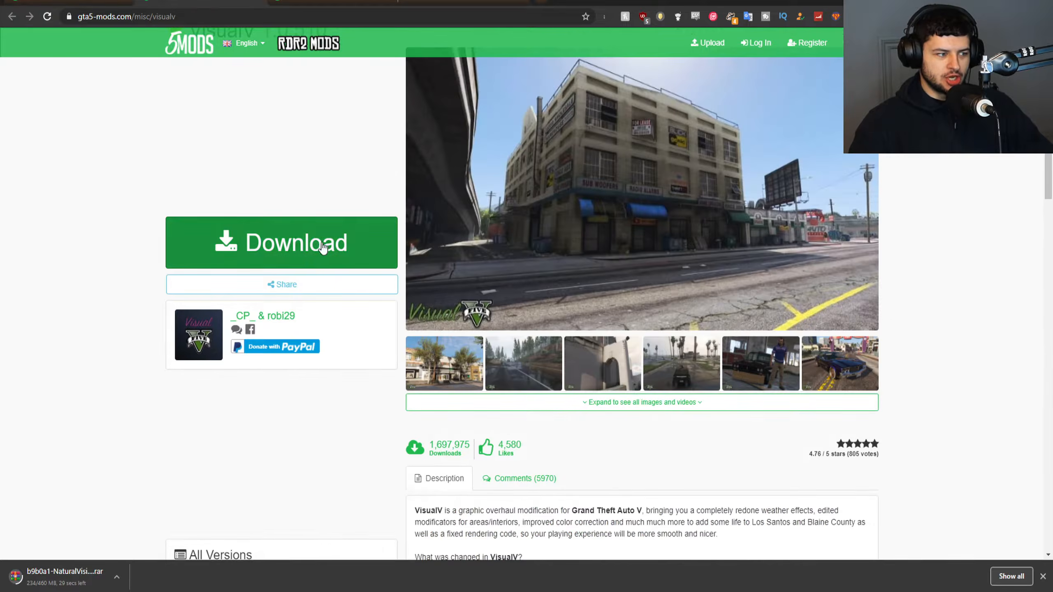
{"action": "left_click", "coordinate": [307, 241]}
{"action": "left_click", "coordinate": [655, 104]}
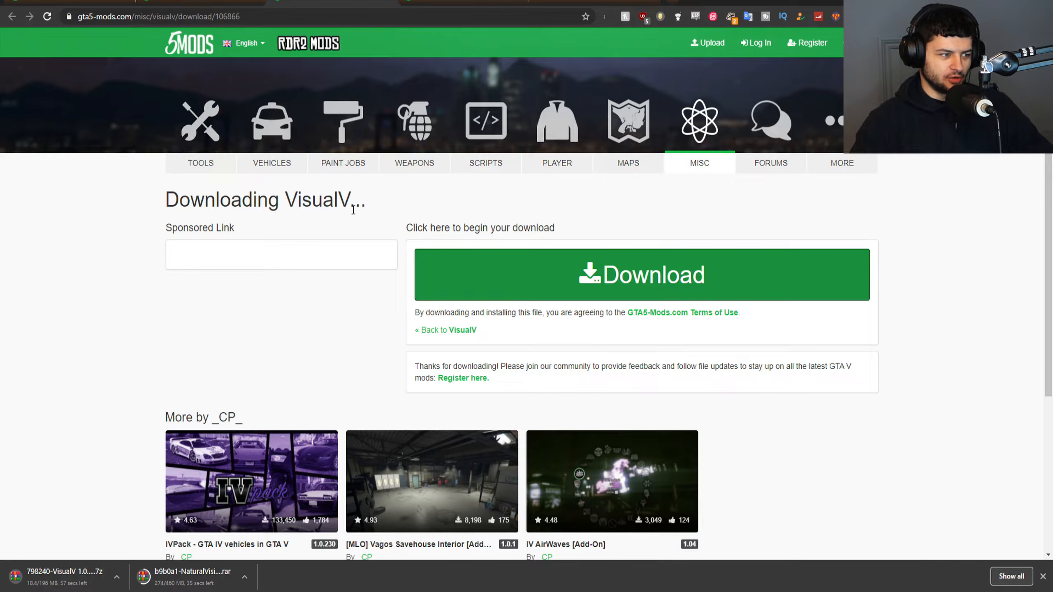
{"action": "left_click_drag", "start_coordinate": [349, 200], "coordinate": [339, 199]}
{"action": "left_click", "coordinate": [308, 207]}
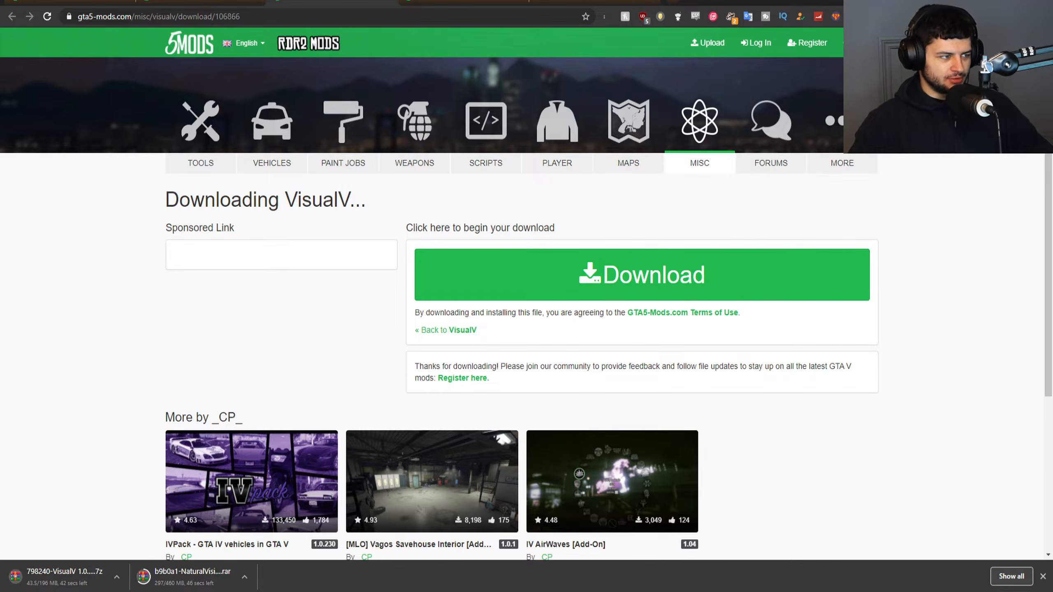
{"action": "key", "text": "ctrl+w"}
{"action": "left_click", "coordinate": [224, 2]}
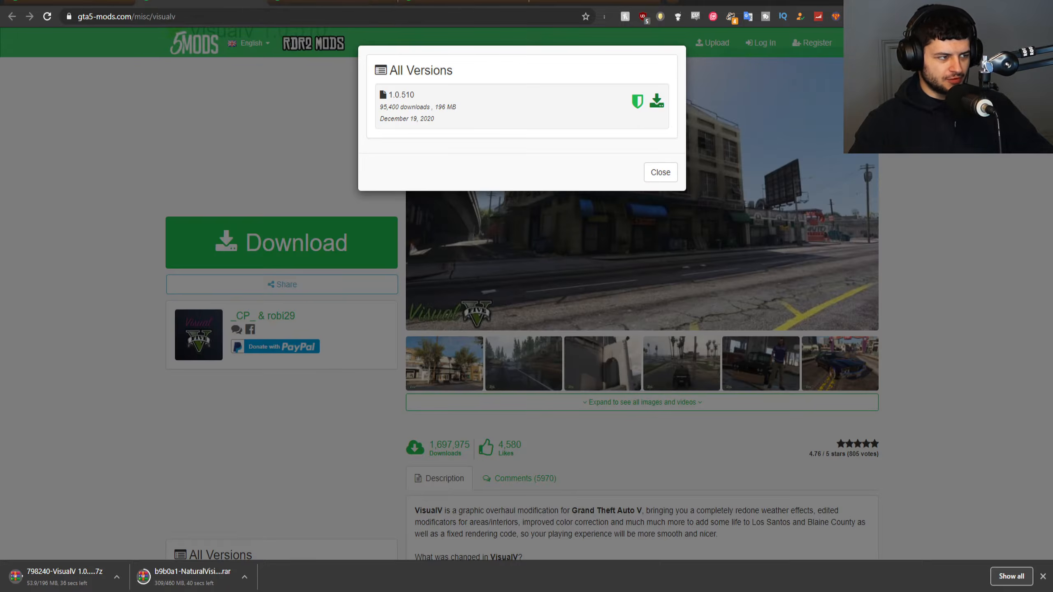
{"action": "left_click", "coordinate": [668, 179]}
Read the VisualV feature list, changelog and OpenIV installation instructions.
{"action": "scroll", "coordinate": [534, 161], "scroll_direction": "down", "scroll_amount": 10}
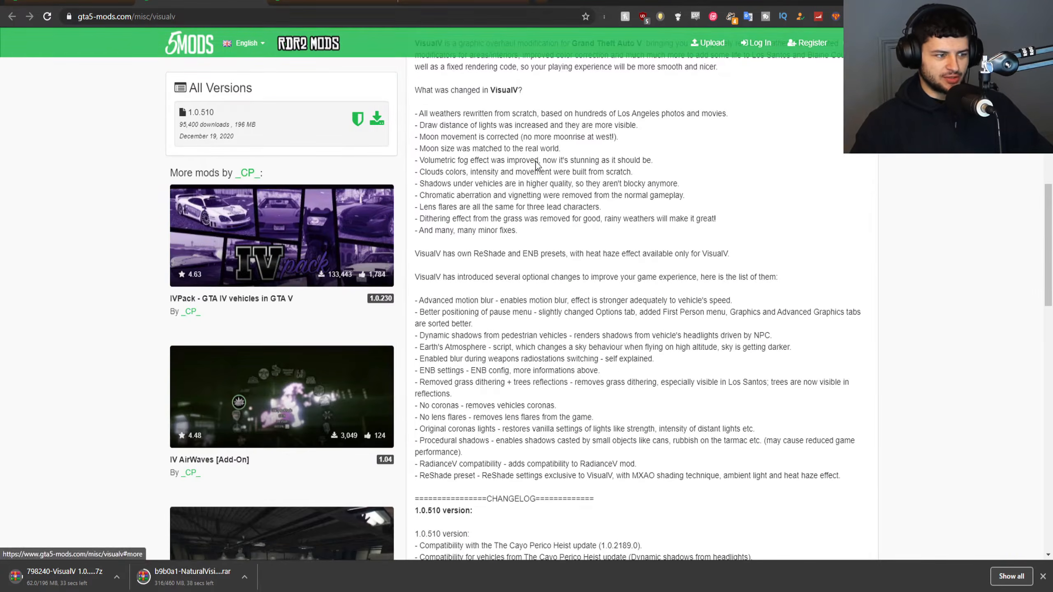
{"action": "scroll", "coordinate": [533, 160], "scroll_direction": "down", "scroll_amount": 10}
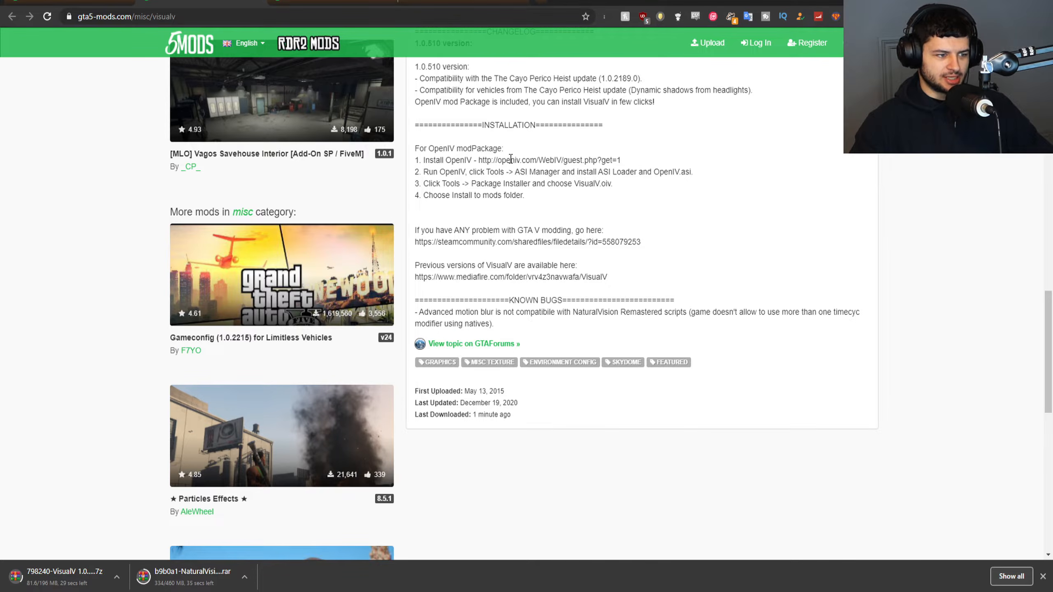
{"action": "scroll", "coordinate": [506, 157], "scroll_direction": "up", "scroll_amount": 3}
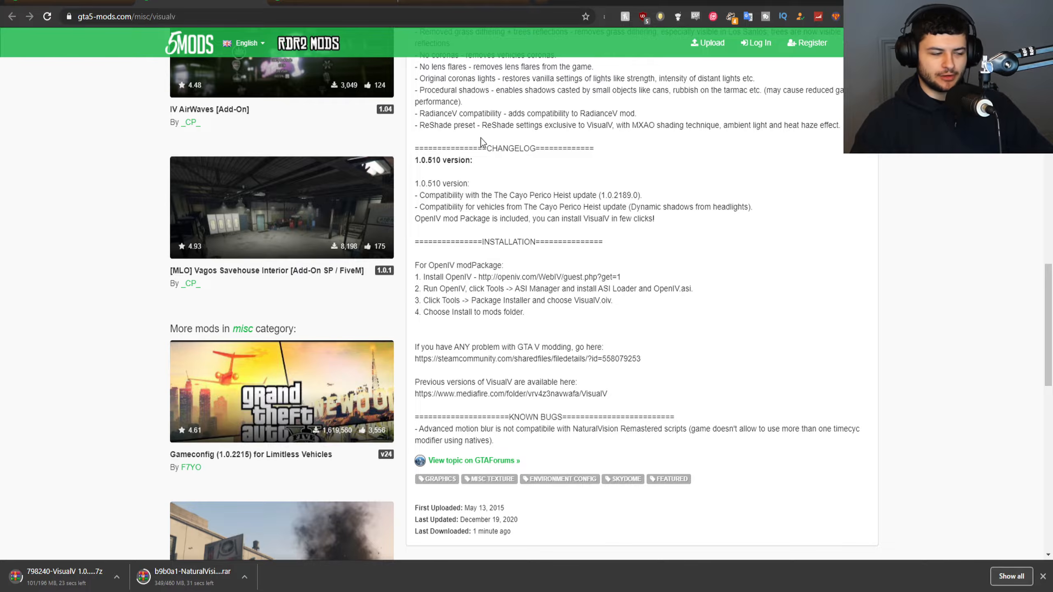
Download ScriptHookVDotNet.zip from the GitHub releases linked on the Community Script Hook V .NET page and close the releases page.
{"action": "left_click", "coordinate": [345, 1]}
{"action": "scroll", "coordinate": [339, 202], "scroll_direction": "down", "scroll_amount": 3}
{"action": "scroll", "coordinate": [327, 191], "scroll_direction": "up", "scroll_amount": 1}
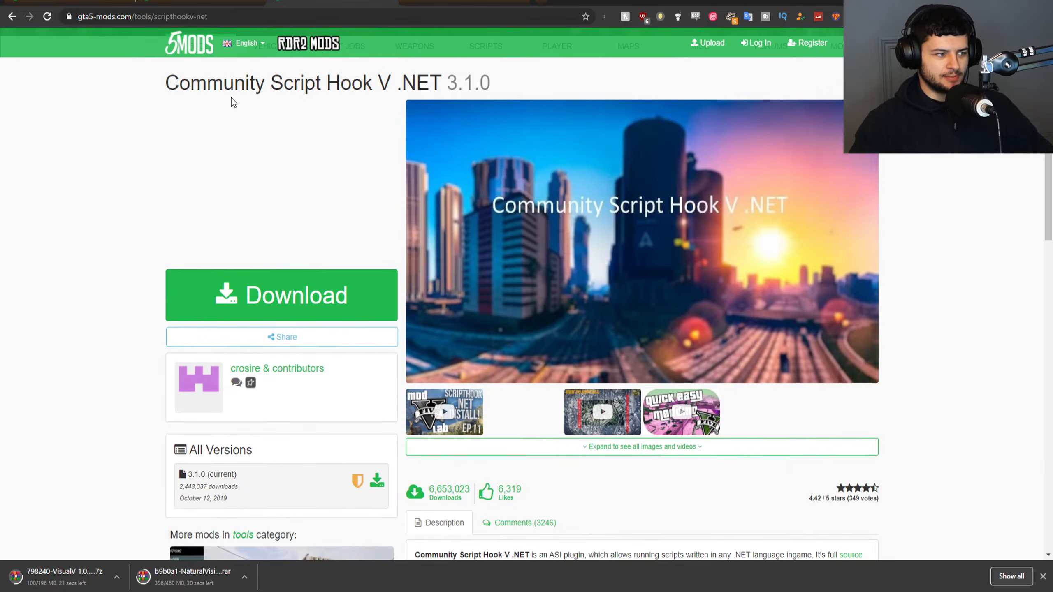
{"action": "left_click", "coordinate": [261, 290]}
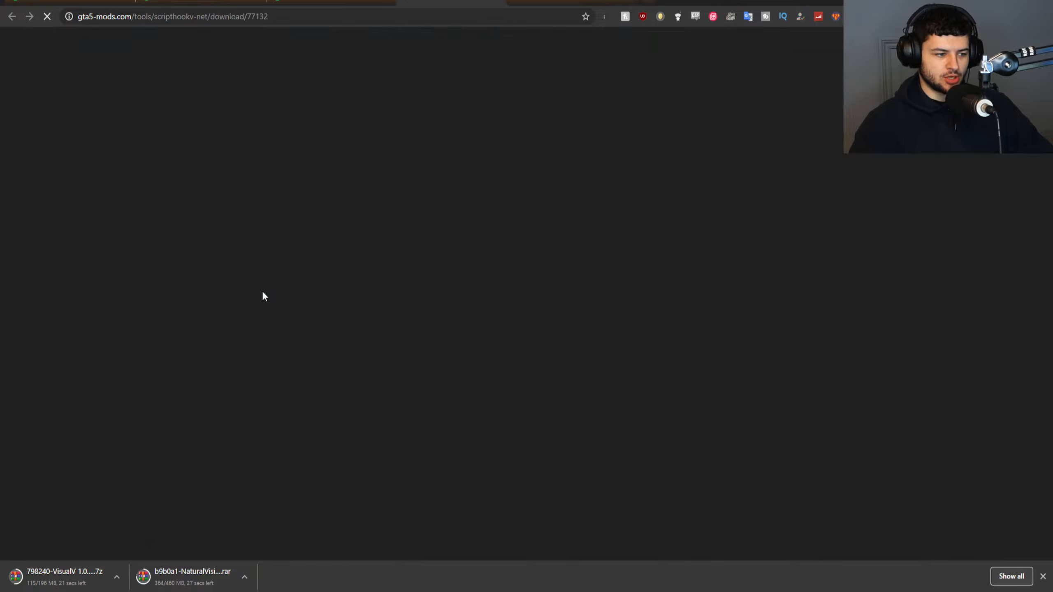
{"action": "scroll", "coordinate": [375, 145], "scroll_direction": "down", "scroll_amount": 15}
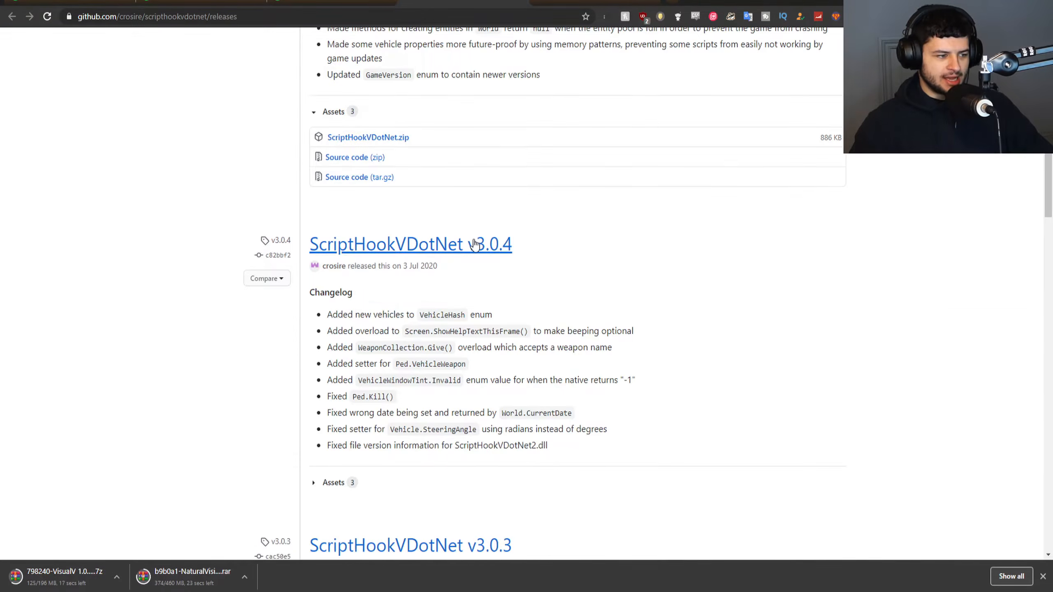
{"action": "left_click", "coordinate": [357, 137]}
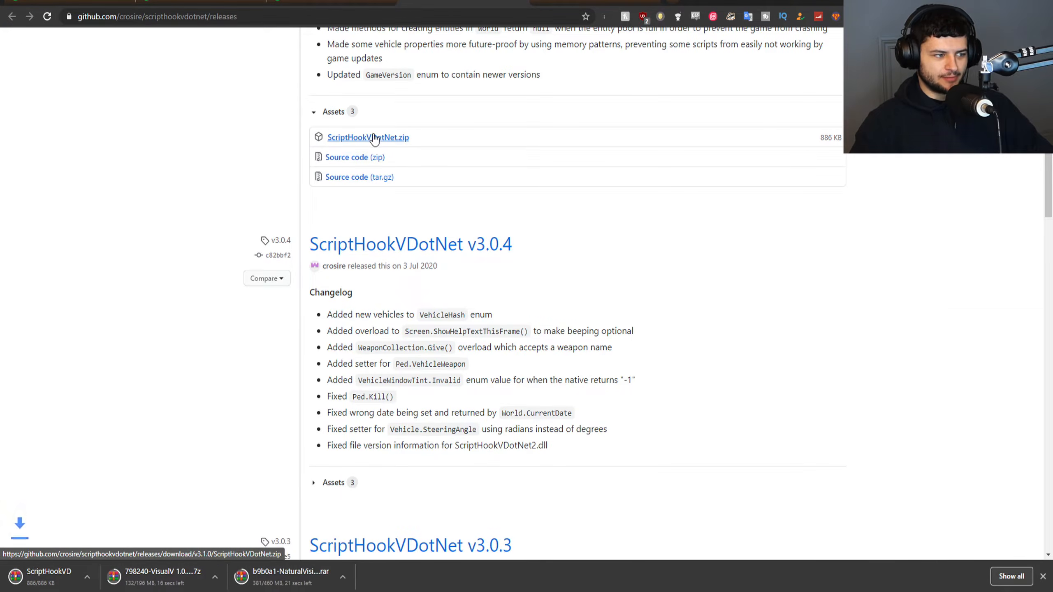
{"action": "scroll", "coordinate": [354, 211], "scroll_direction": "up", "scroll_amount": 3}
{"action": "scroll", "coordinate": [355, 210], "scroll_direction": "up", "scroll_amount": 5}
{"action": "left_click", "coordinate": [520, 2]}
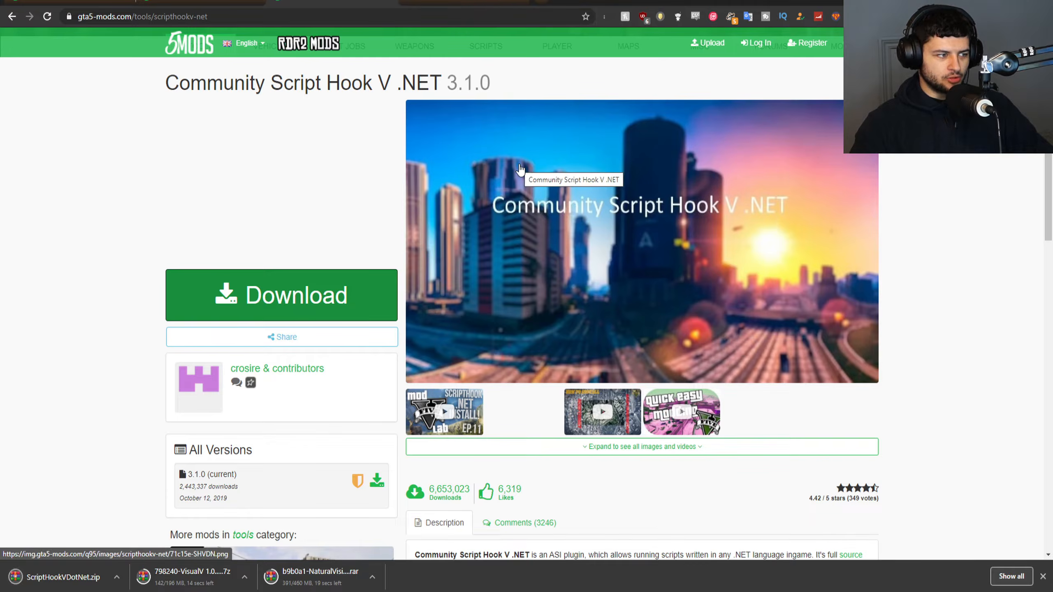
Download Script Hook V v1.0.2215.0 through the GTA V section of dev-c.com and close the finished download pages.
{"action": "left_click", "coordinate": [464, 2]}
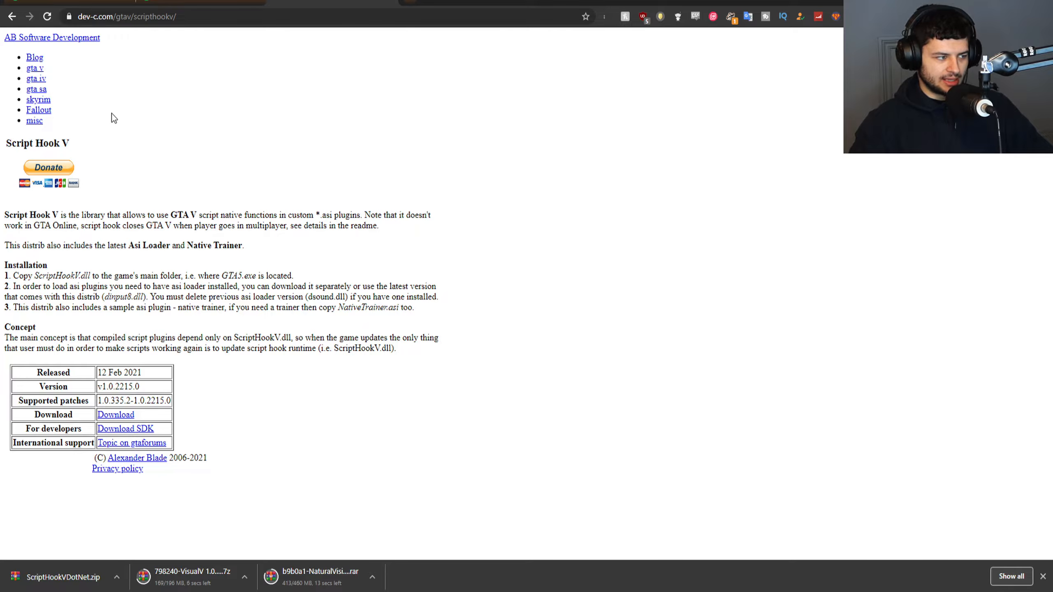
{"action": "left_click", "coordinate": [108, 415]}
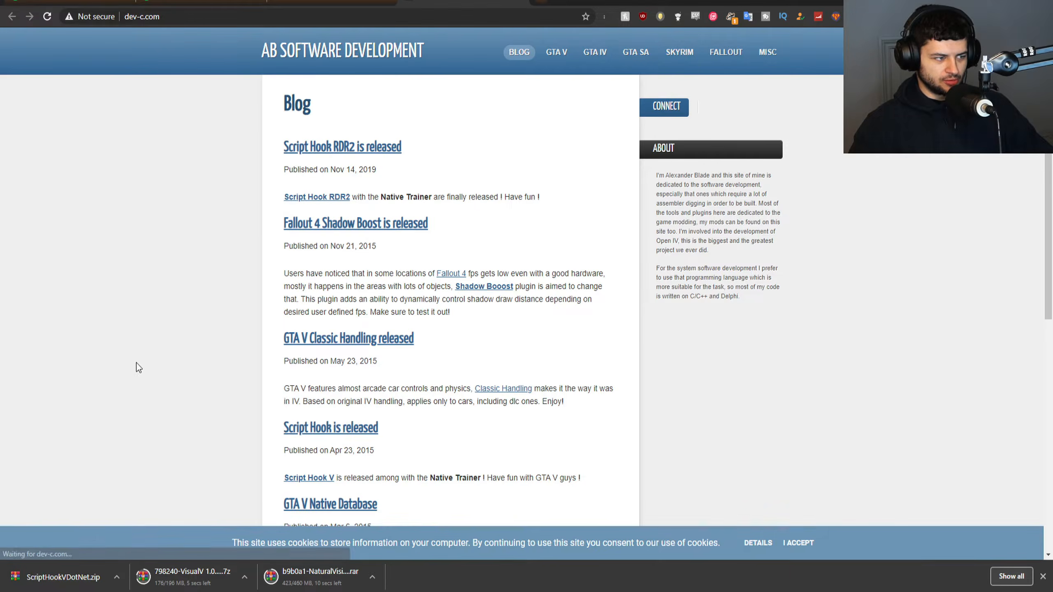
{"action": "left_click", "coordinate": [316, 3]}
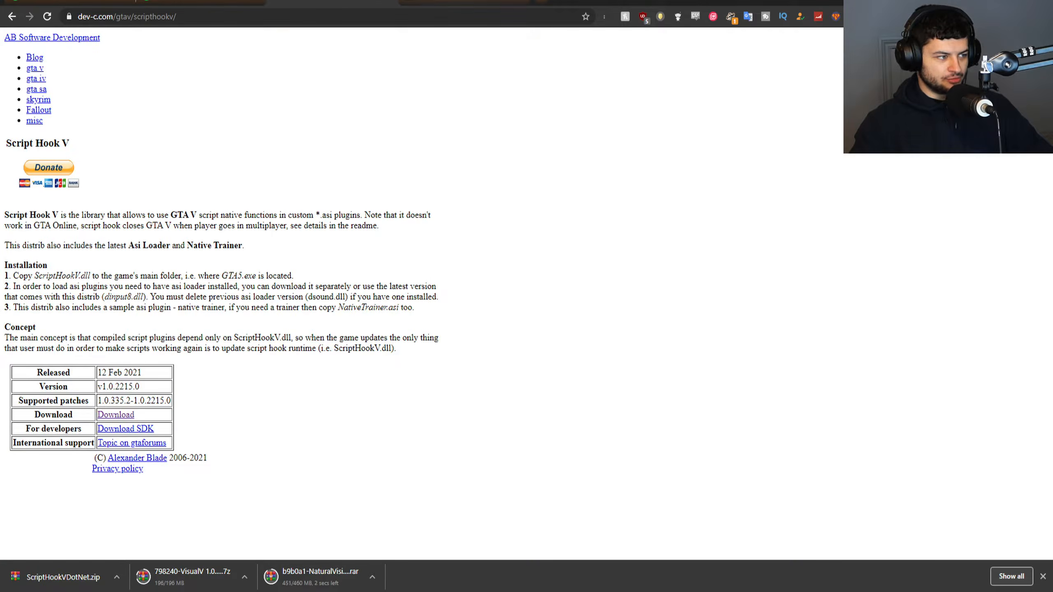
{"action": "left_click", "coordinate": [416, 2]}
{"action": "left_click", "coordinate": [556, 52]}
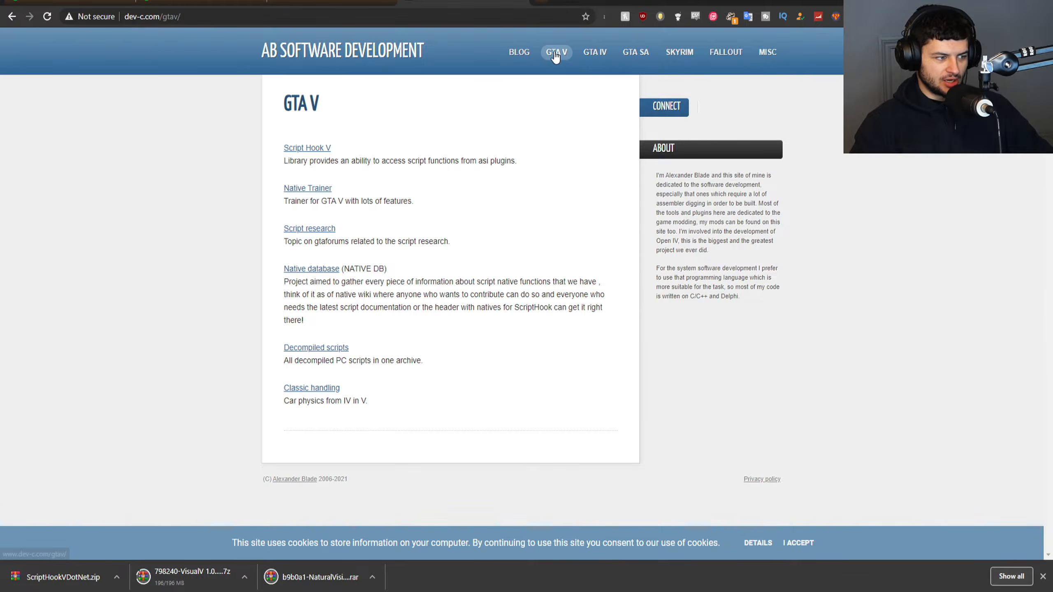
{"action": "left_click", "coordinate": [306, 147]}
{"action": "scroll", "coordinate": [307, 157], "scroll_direction": "down", "scroll_amount": 1}
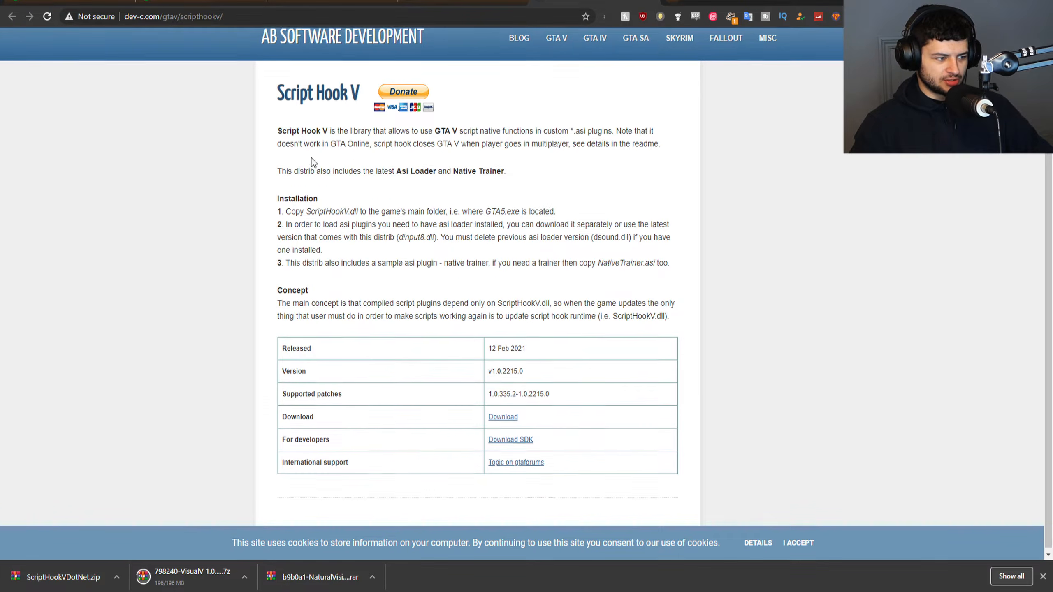
{"action": "left_click", "coordinate": [506, 414]}
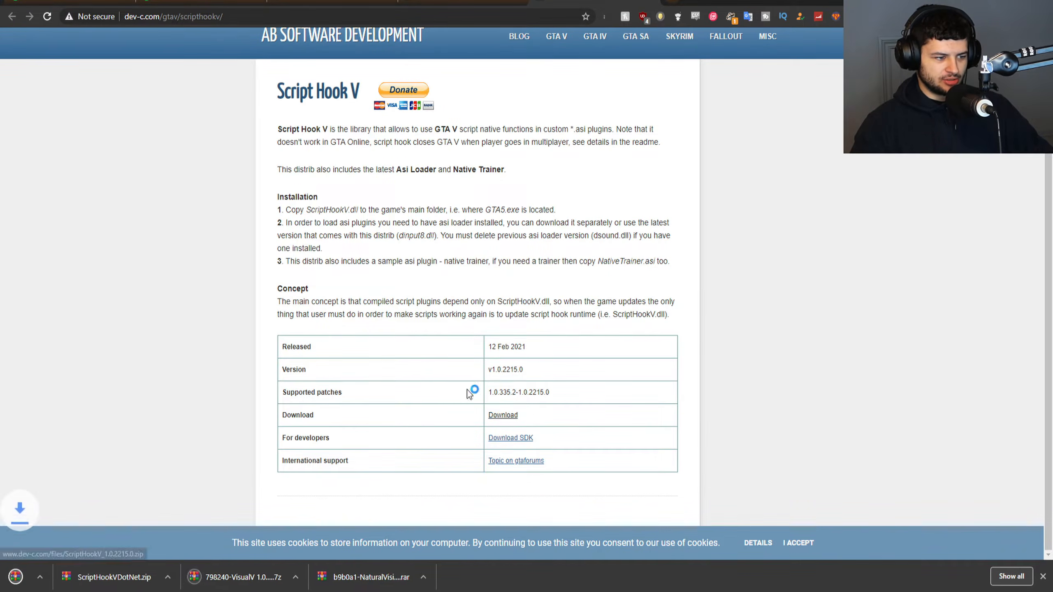
{"action": "left_click", "coordinate": [649, 0]}
{"action": "left_click", "coordinate": [518, 1]}
{"action": "left_click", "coordinate": [387, 1]}
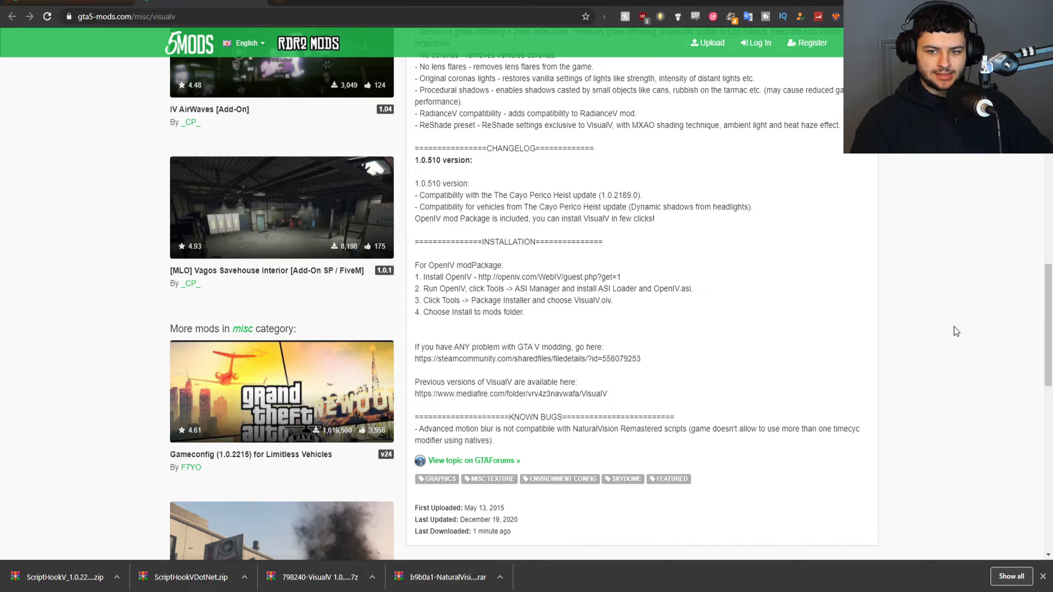
{"action": "key", "text": "alt+Left"}
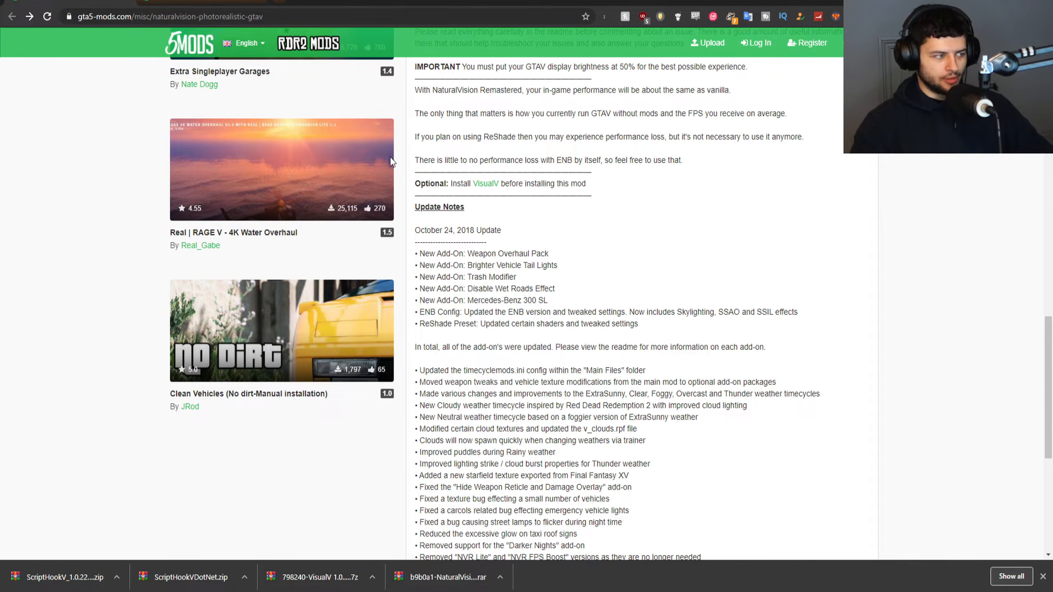
{"action": "scroll", "coordinate": [190, 155], "scroll_direction": "down", "scroll_amount": 5}
{"action": "scroll", "coordinate": [195, 164], "scroll_direction": "up", "scroll_amount": 15}
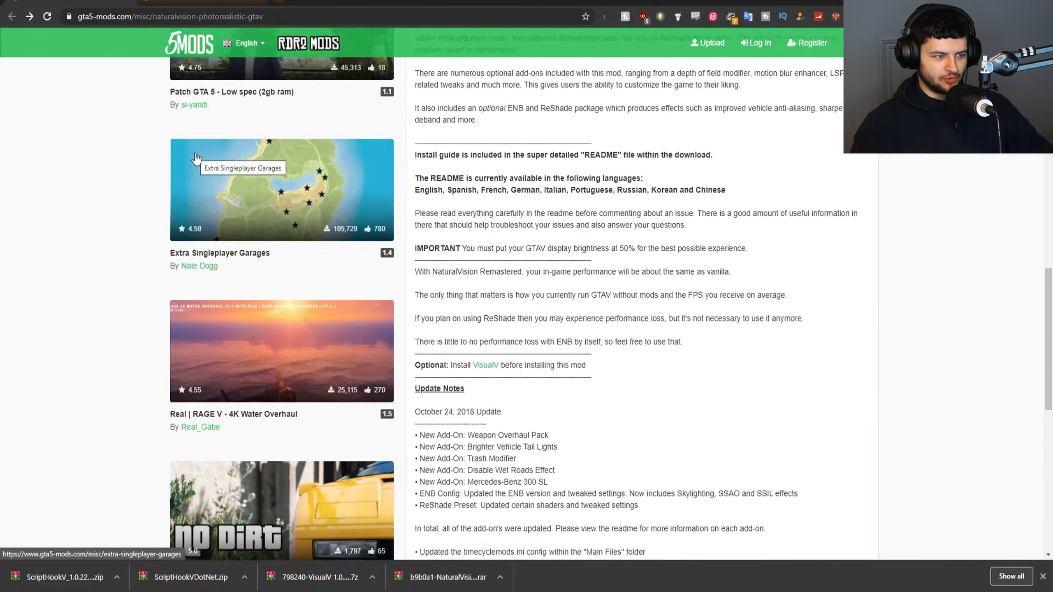
{"action": "key", "text": "alt+Right"}
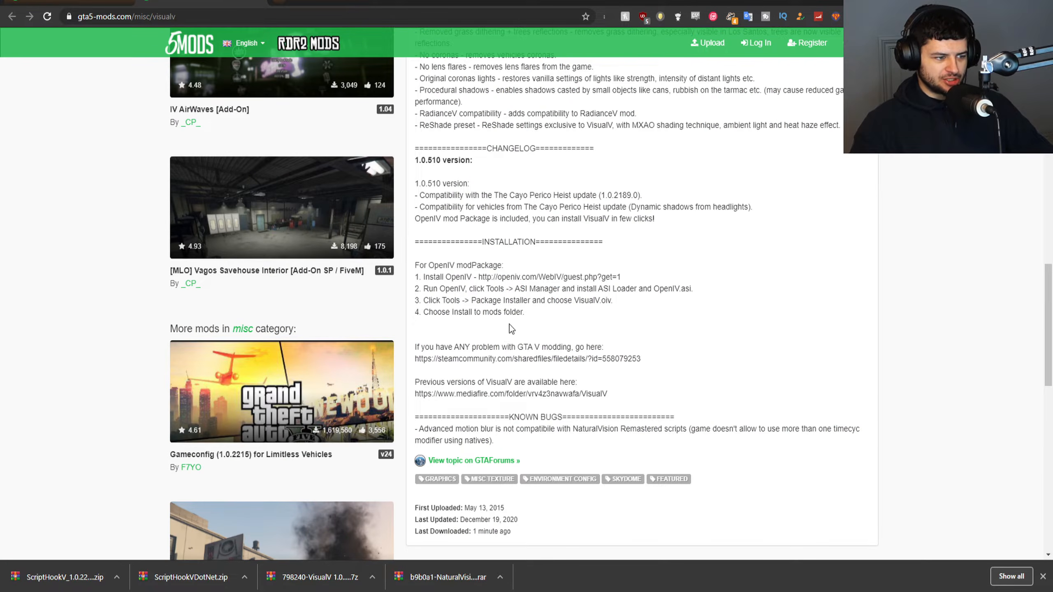
Open openiv.com from the address in VisualV's installation instructions, and return to the VisualV page.
{"action": "triple_click", "coordinate": [527, 277]}
{"action": "left_click", "coordinate": [491, 277]}
{"action": "left_click_drag", "start_coordinate": [477, 277], "coordinate": [546, 277]}
{"action": "right_click", "coordinate": [535, 277]}
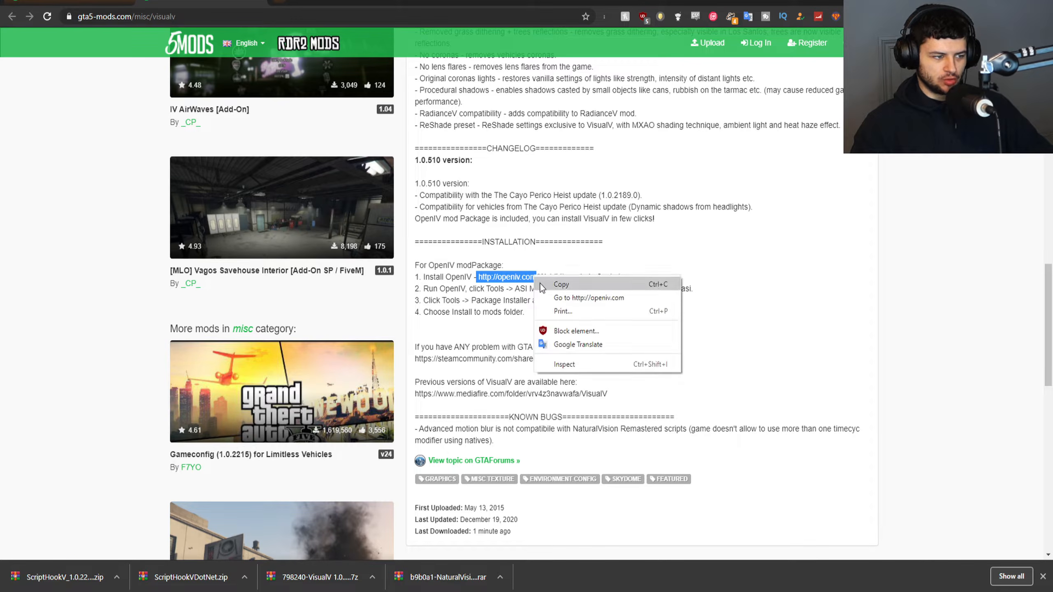
{"action": "left_click", "coordinate": [561, 297]}
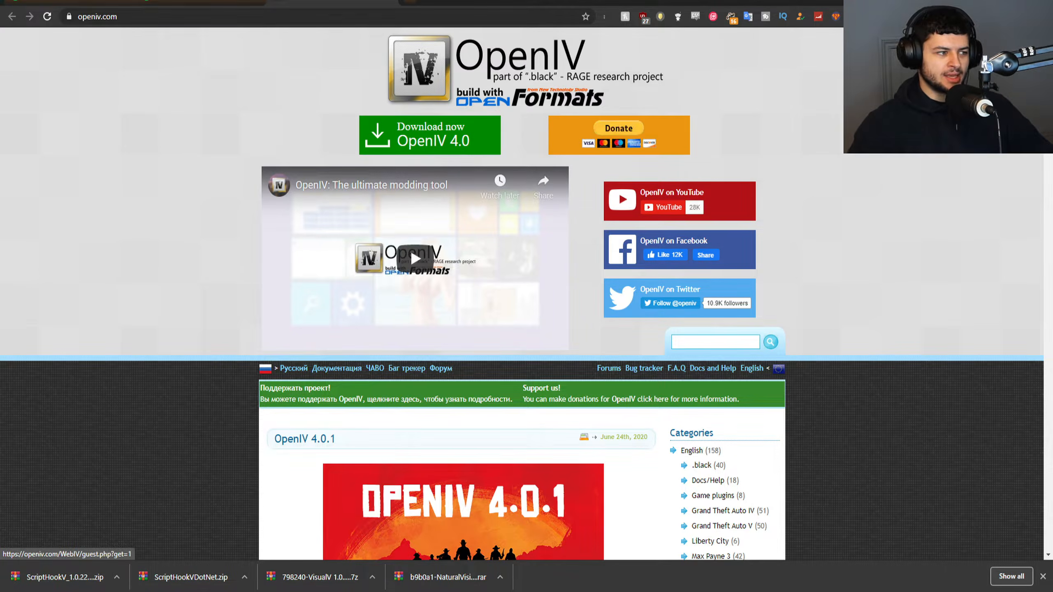
{"action": "left_click", "coordinate": [203, 1]}
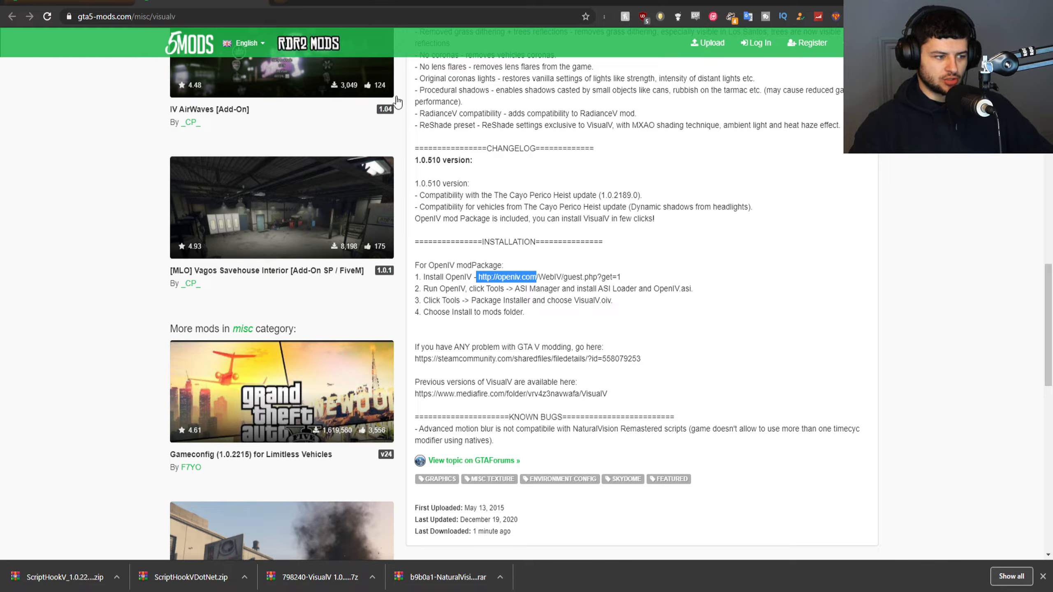
Switch to File Explorer and delete the OpenIV installer ovisetup.exe from the Downloads folder.
{"action": "left_click", "coordinate": [633, 207]}
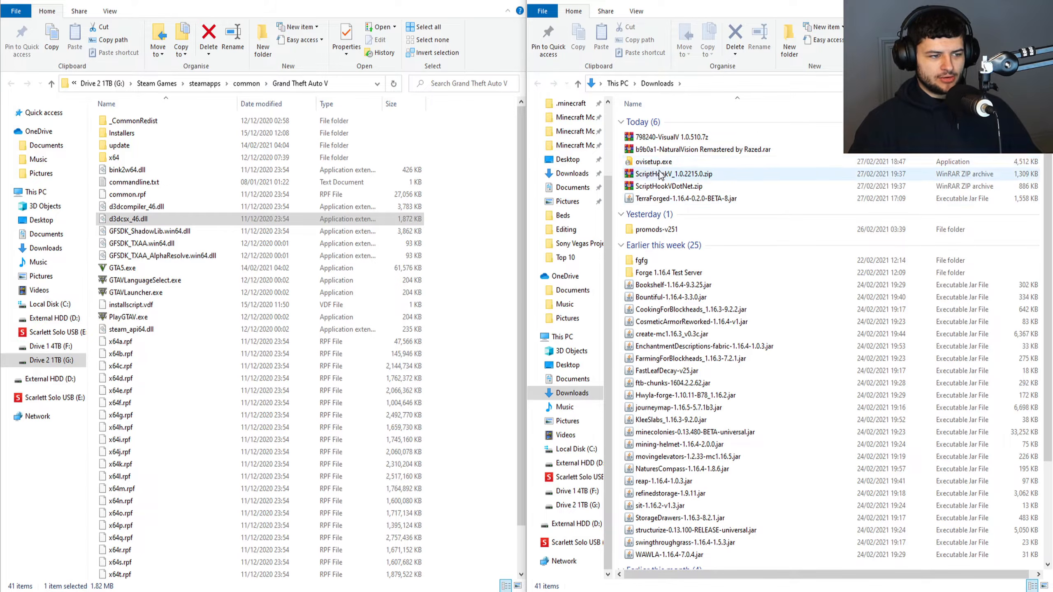
{"action": "left_click", "coordinate": [655, 162]}
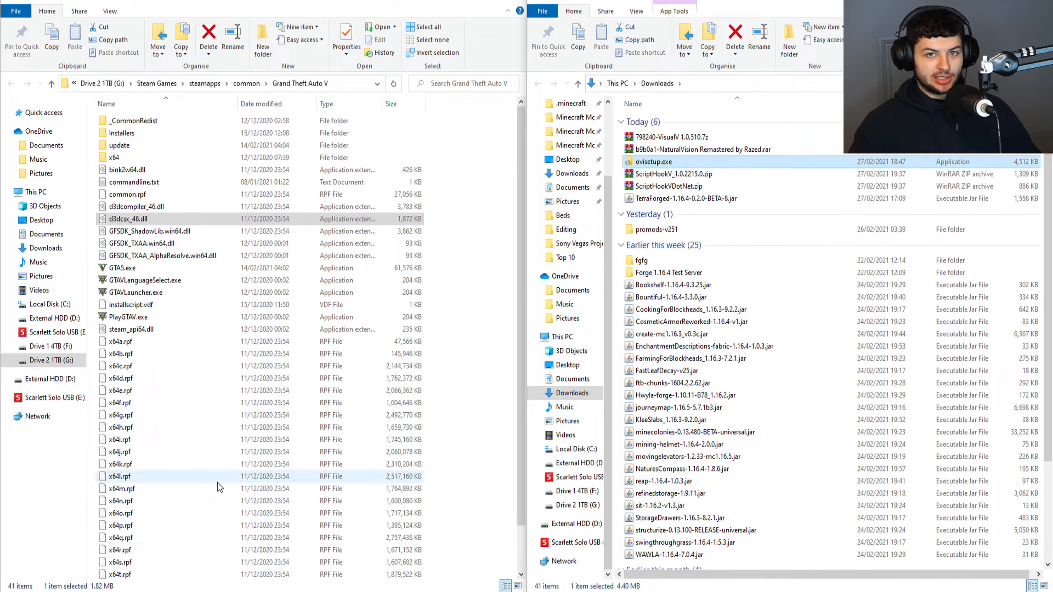
{"action": "left_click", "coordinate": [655, 174]}
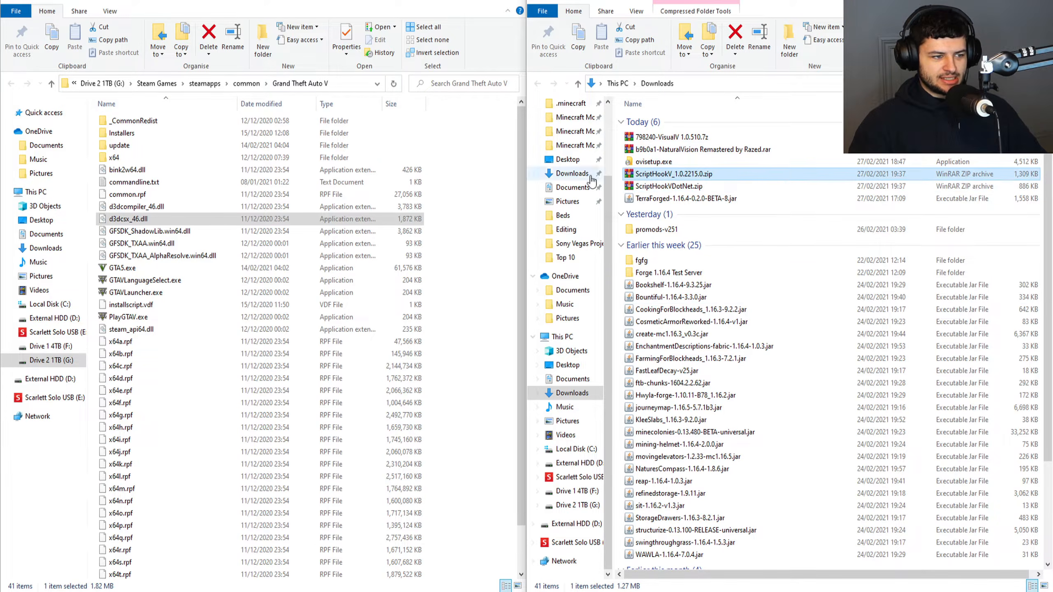
{"action": "left_click", "coordinate": [639, 161]}
{"action": "key", "text": "Delete"}
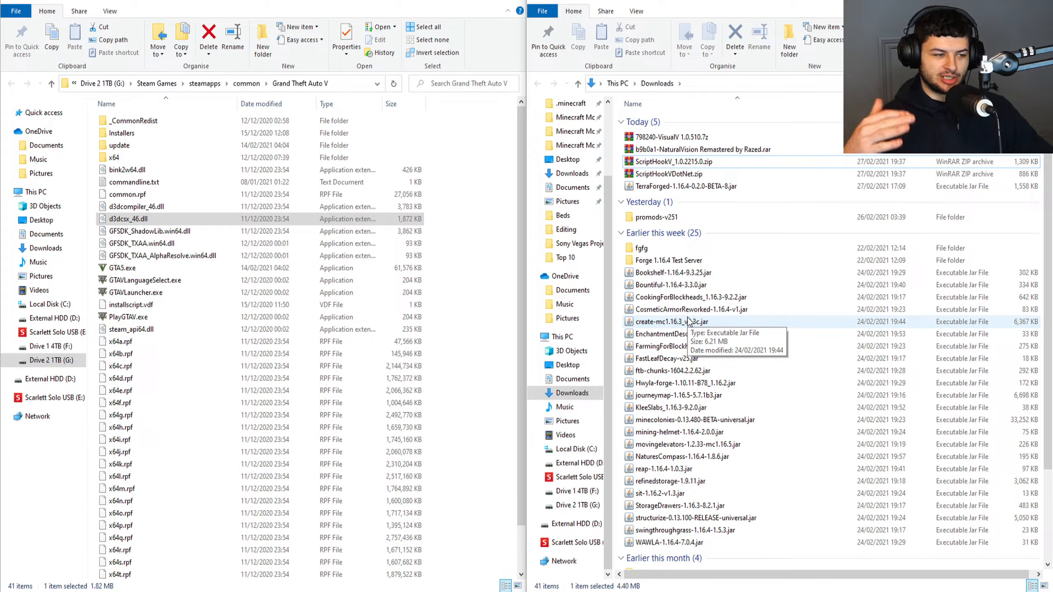
Extract ScriptHookV_1.0.2215.0.zip and ScriptHookVDotNet.zip each to a separate folder in Downloads and delete both archives.
{"action": "left_click", "coordinate": [669, 174]}
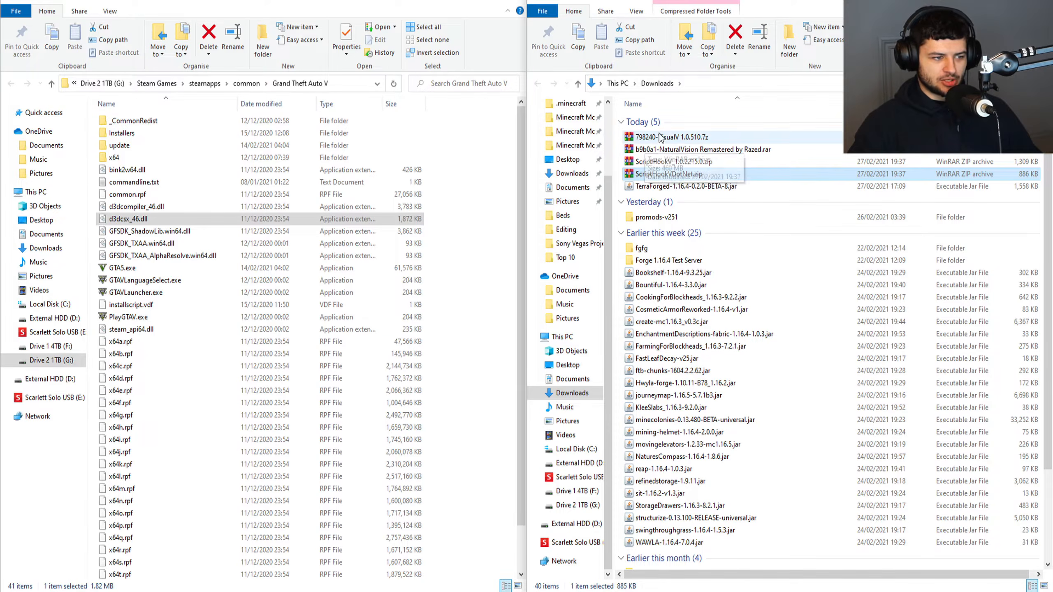
{"action": "left_click", "coordinate": [663, 162]}
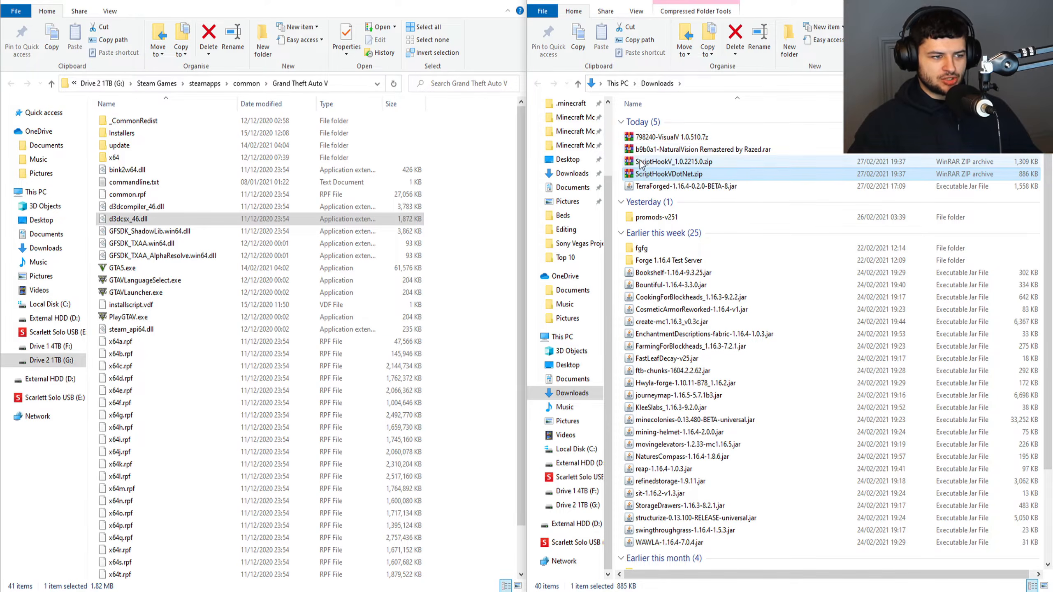
{"action": "left_click", "coordinate": [670, 176], "text": "ctrl"}
{"action": "right_click", "coordinate": [675, 163]}
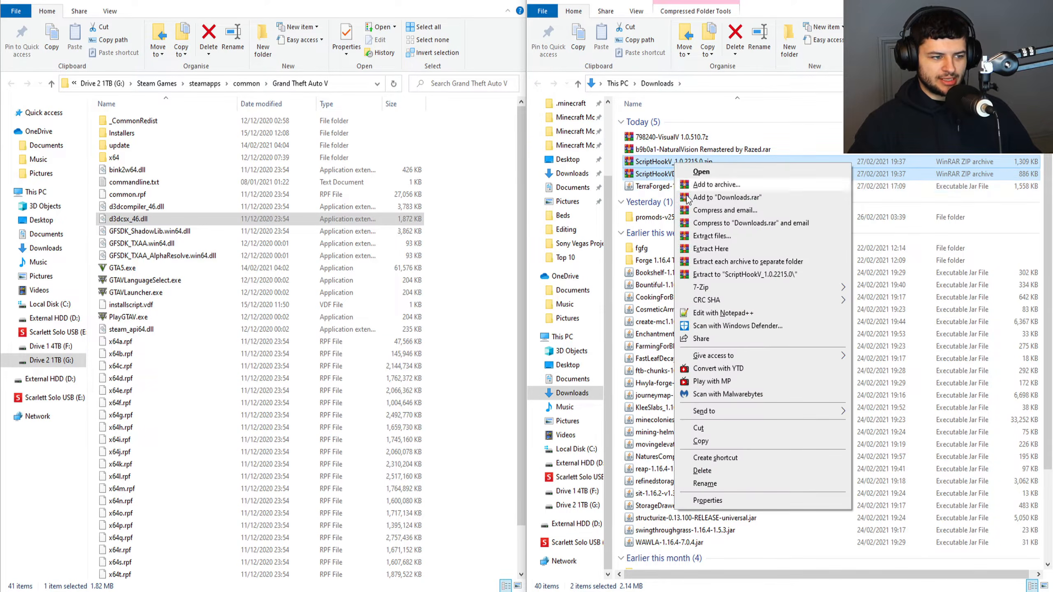
{"action": "left_click", "coordinate": [736, 262]}
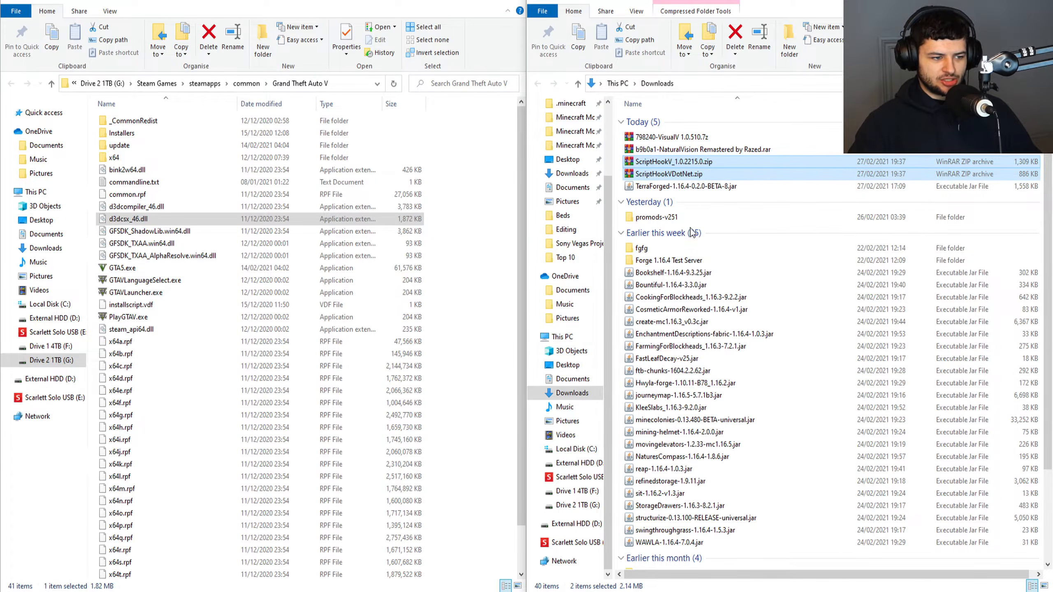
{"action": "key", "text": "Delete"}
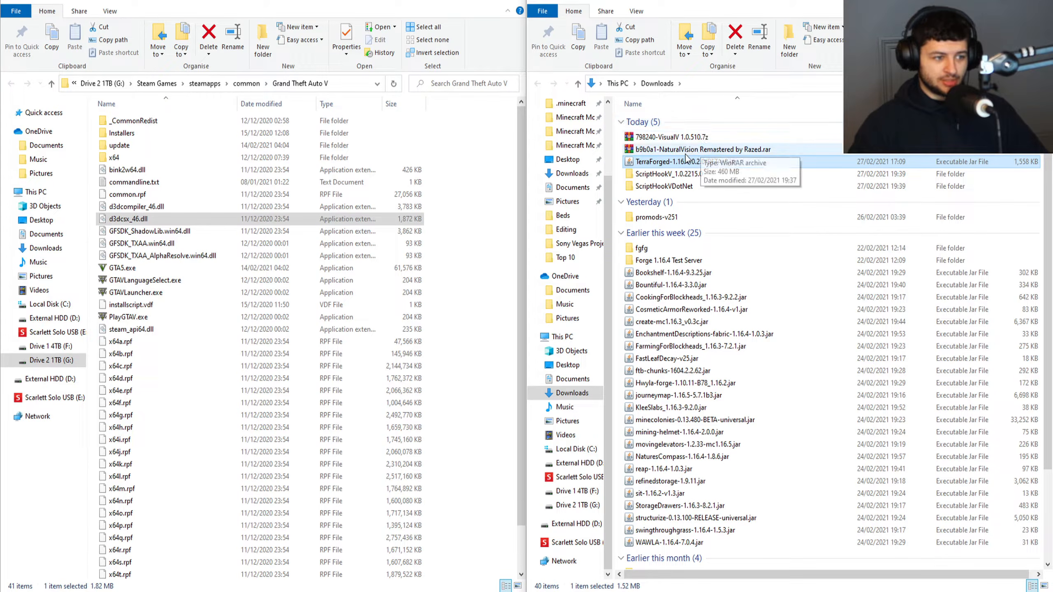
Extract the VisualV 1.0.510 and NaturalVision Remastered archives each to a separate folder in Downloads and delete both archives.
{"action": "left_click", "coordinate": [718, 149]}
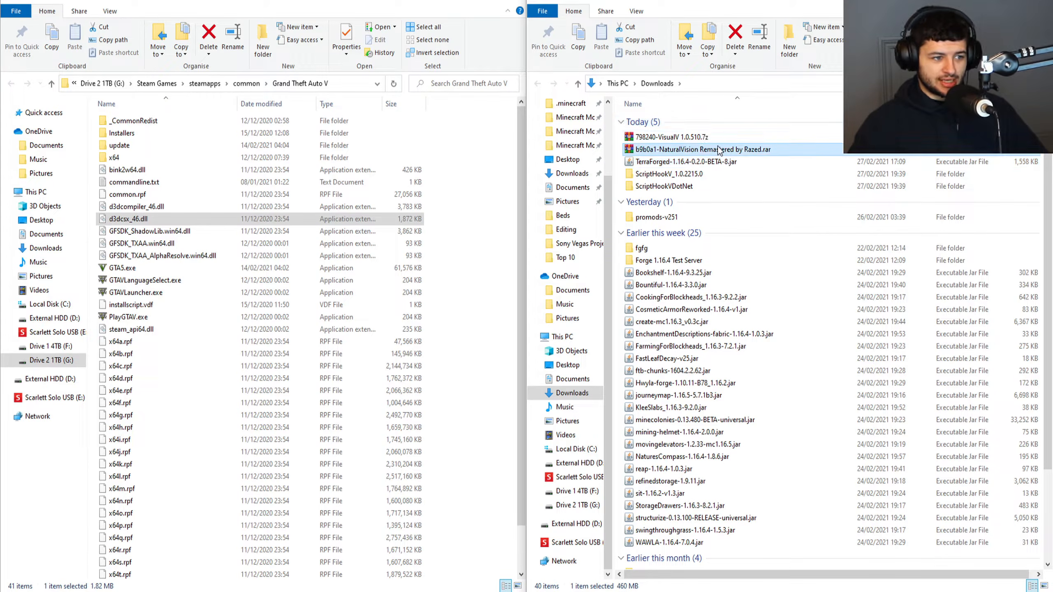
{"action": "left_click", "coordinate": [682, 137]}
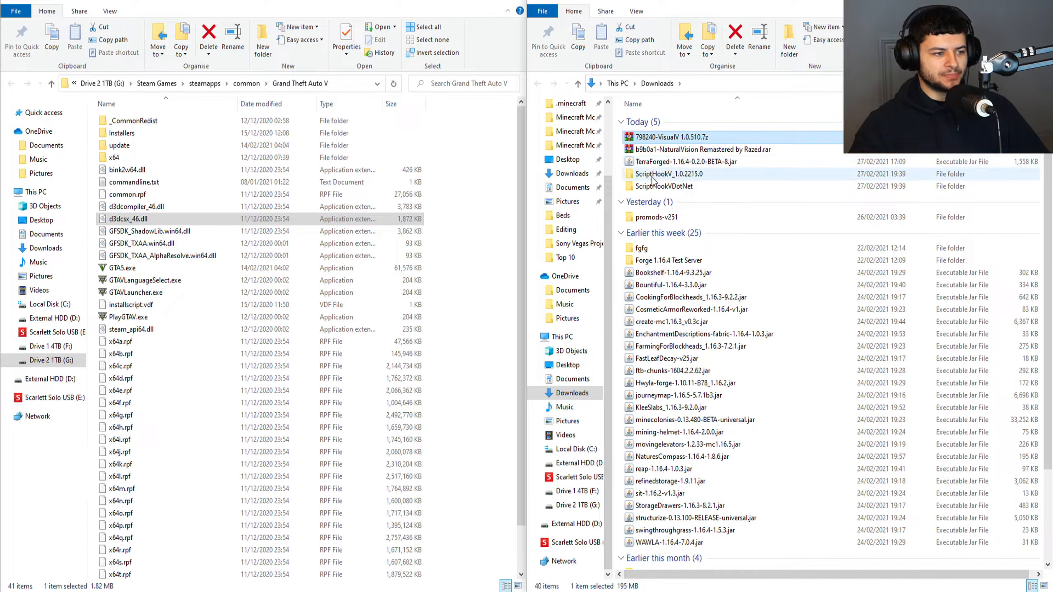
{"action": "right_click", "coordinate": [664, 148]}
{"action": "left_click", "coordinate": [654, 138]}
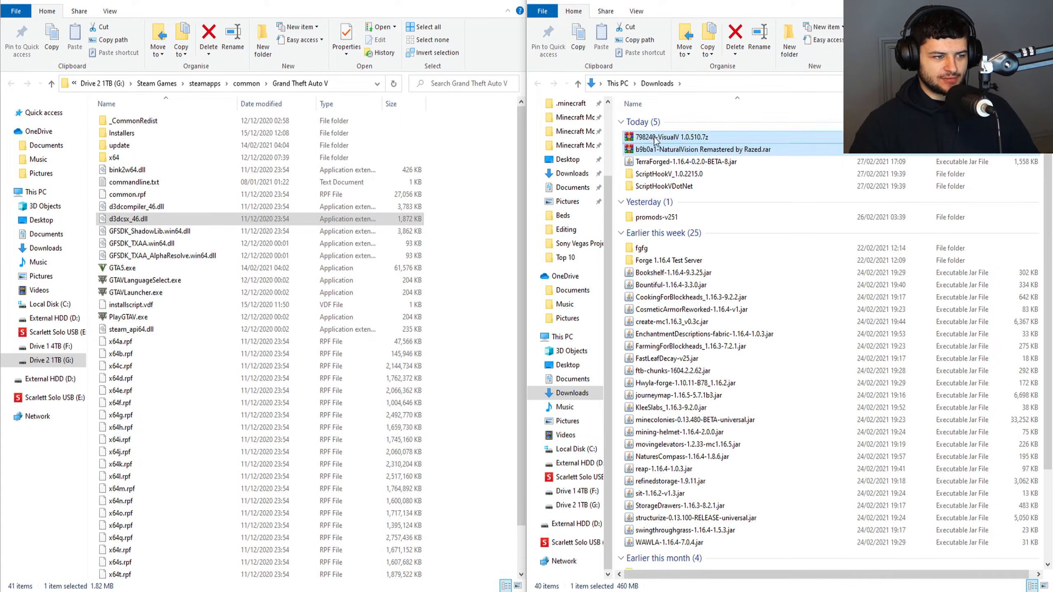
{"action": "right_click", "coordinate": [699, 140]}
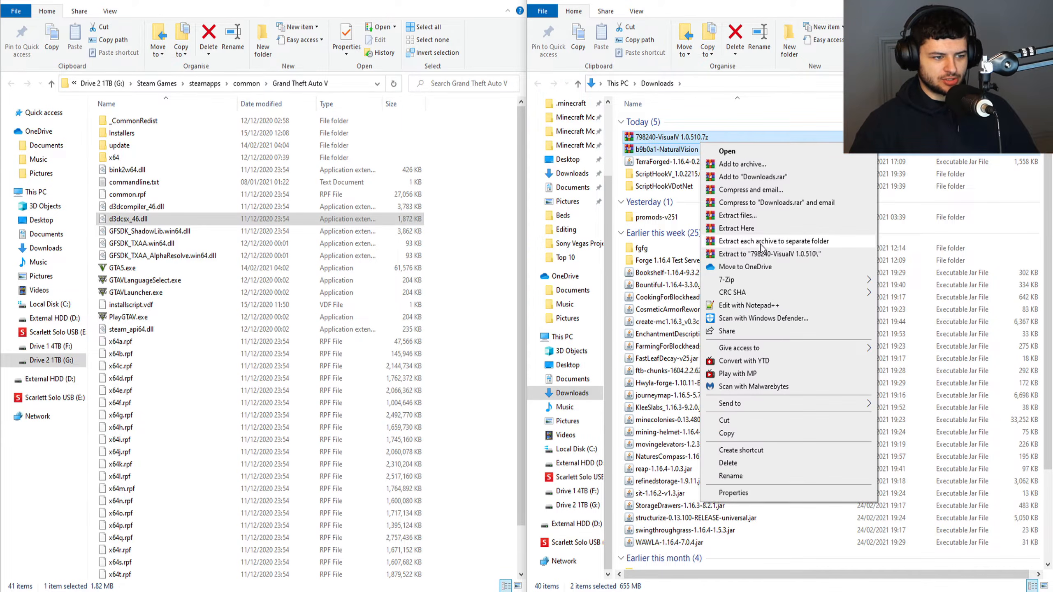
{"action": "left_click", "coordinate": [761, 248]}
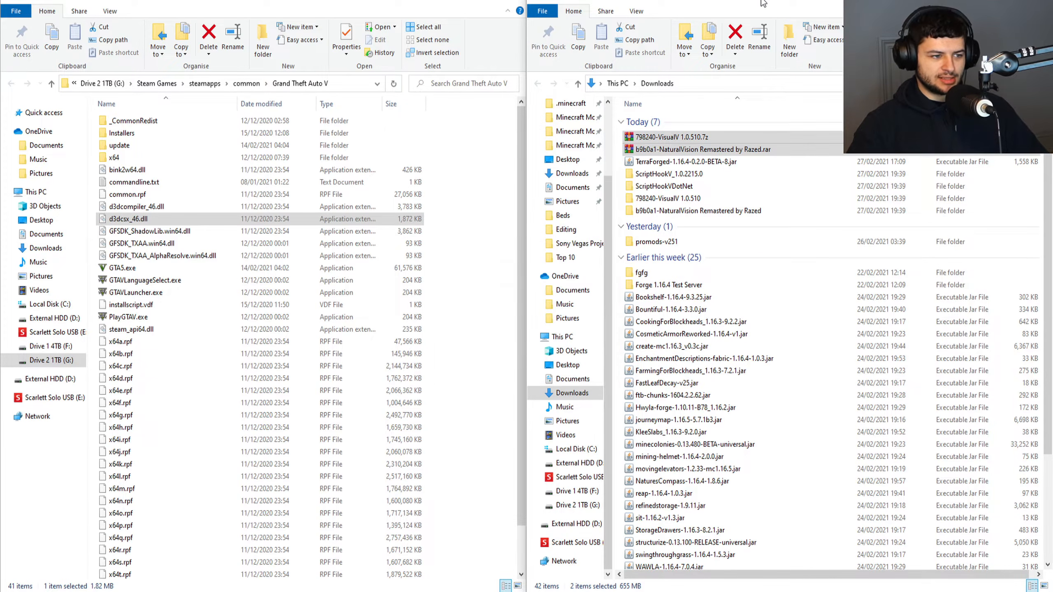
{"action": "key", "text": "Delete"}
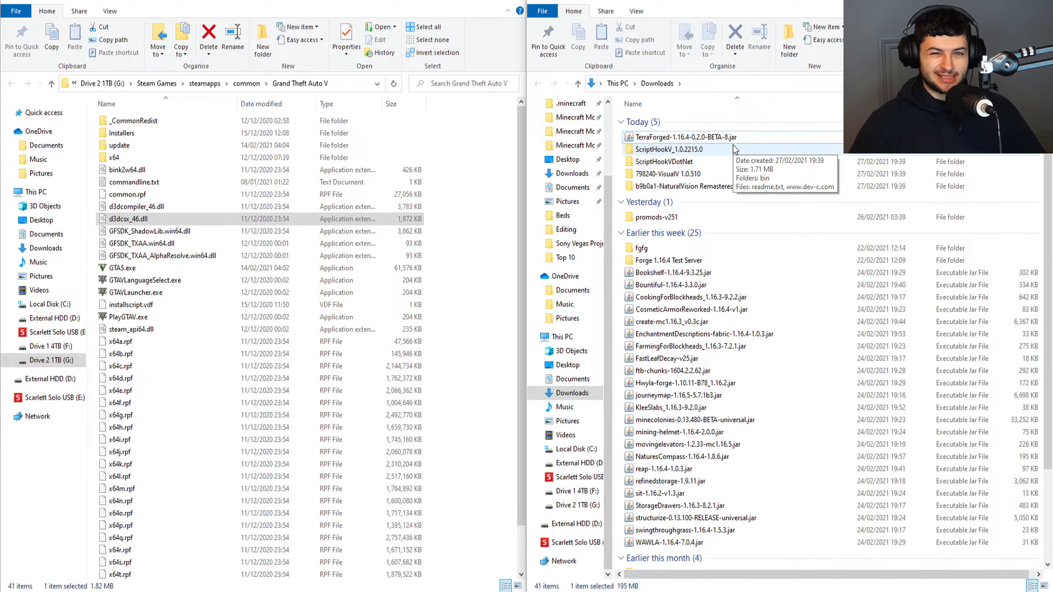
Copy dinput8.dll, NativeTrainer.asi and ScriptHookV.dll from the ScriptHookV_1.0.2215.0 bin folder into the Grand Theft Auto V folder.
{"action": "double_click", "coordinate": [692, 158]}
{"action": "key", "text": "alt+Left"}
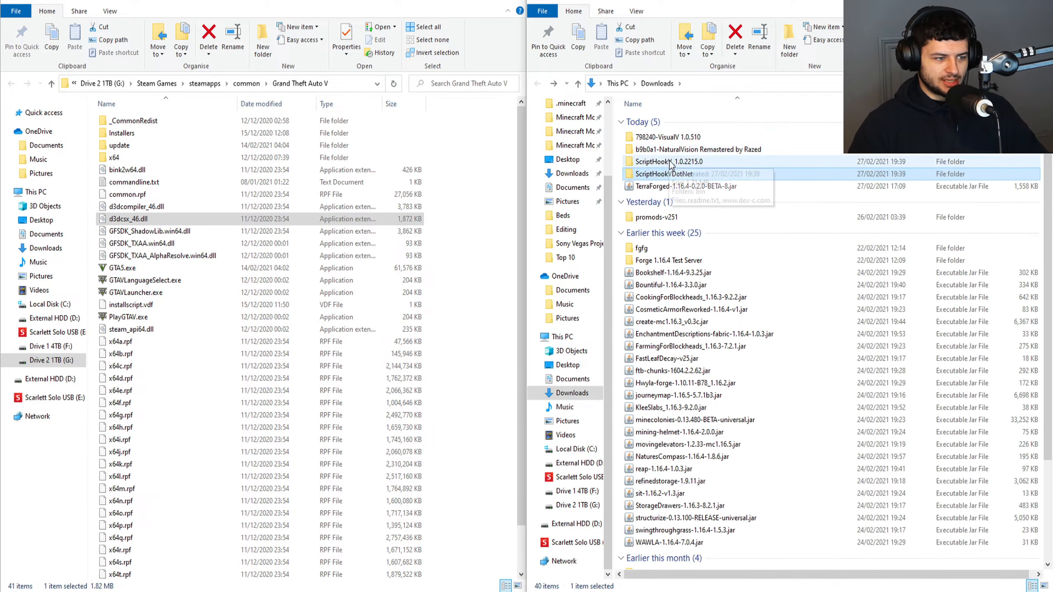
{"action": "double_click", "coordinate": [670, 162]}
{"action": "double_click", "coordinate": [646, 121]}
{"action": "left_click_drag", "start_coordinate": [709, 177], "coordinate": [615, 111]}
{"action": "left_click", "coordinate": [697, 190]}
{"action": "left_click", "coordinate": [637, 134]}
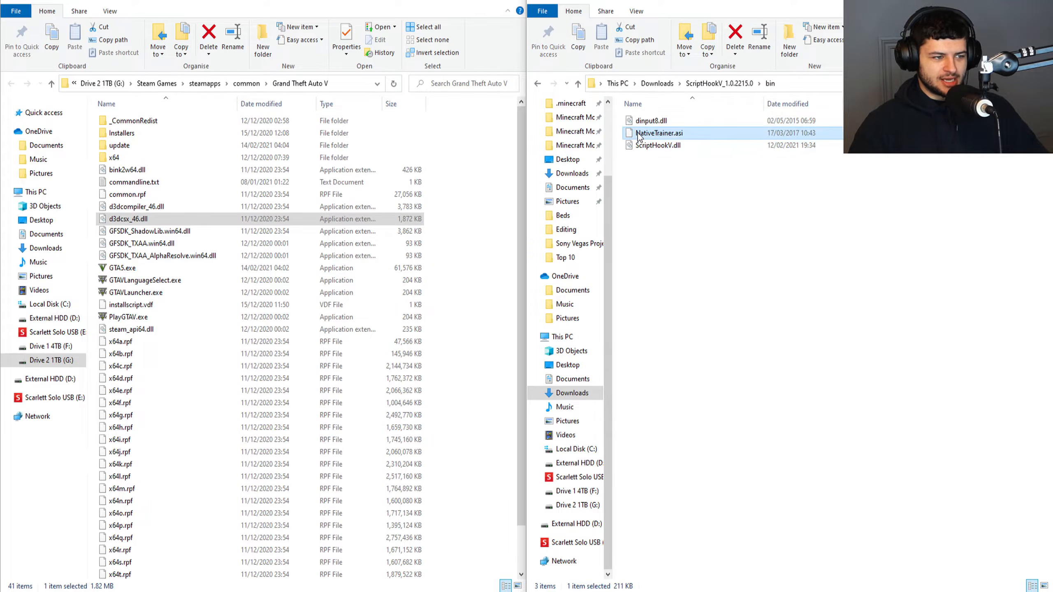
{"action": "left_click_drag", "start_coordinate": [680, 176], "coordinate": [500, 121]}
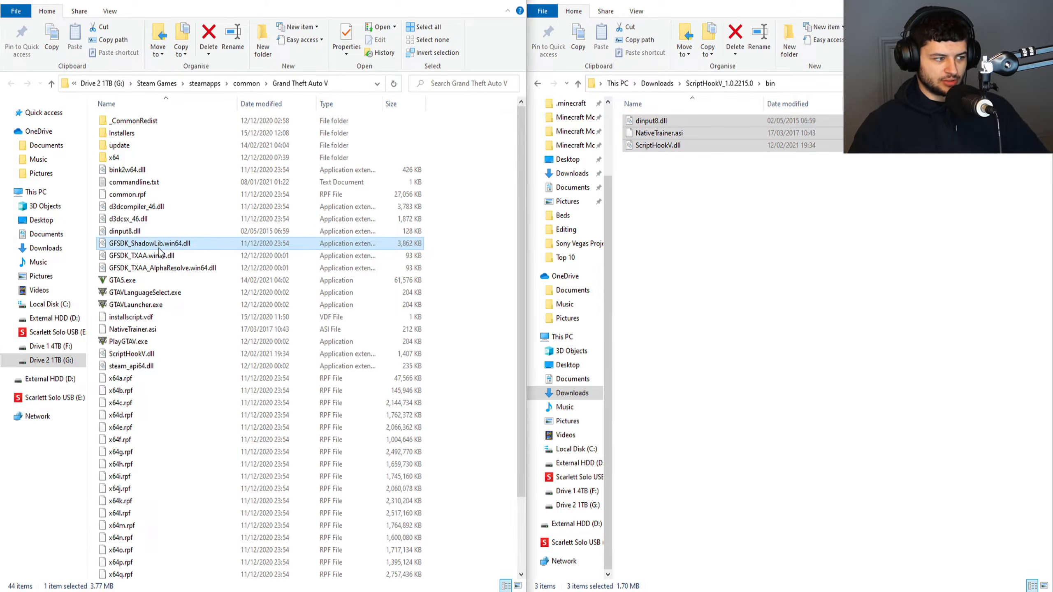
Check that dinput8.dll, NativeTrainer.asi and ScriptHookV.dll are in the Grand Theft Auto V folder.
{"action": "left_click", "coordinate": [124, 235]}
{"action": "left_click", "coordinate": [177, 269]}
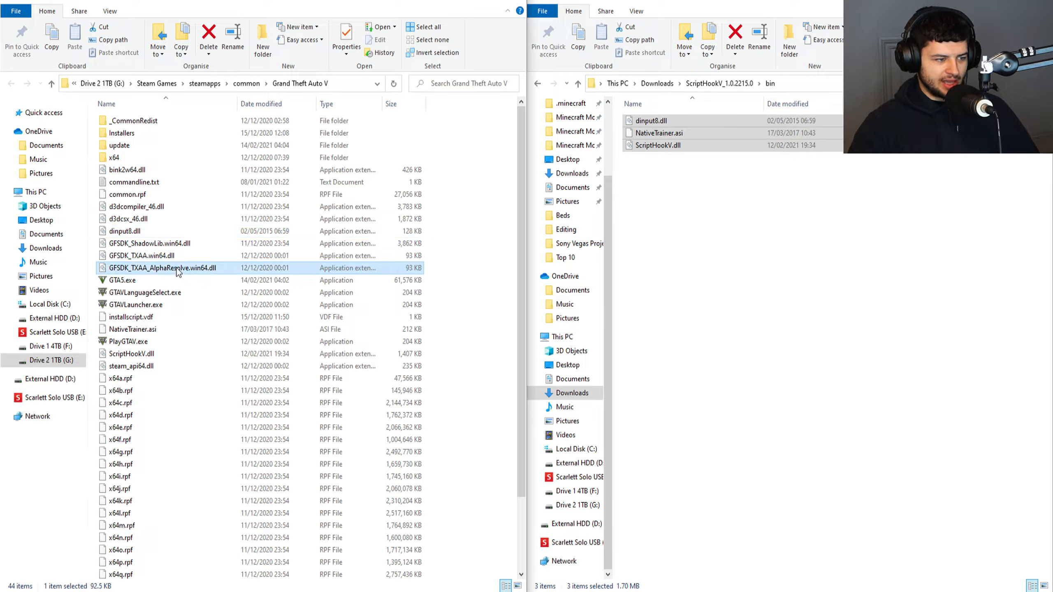
{"action": "left_click", "coordinate": [127, 331]}
{"action": "left_click", "coordinate": [187, 269]}
{"action": "left_click", "coordinate": [135, 354]}
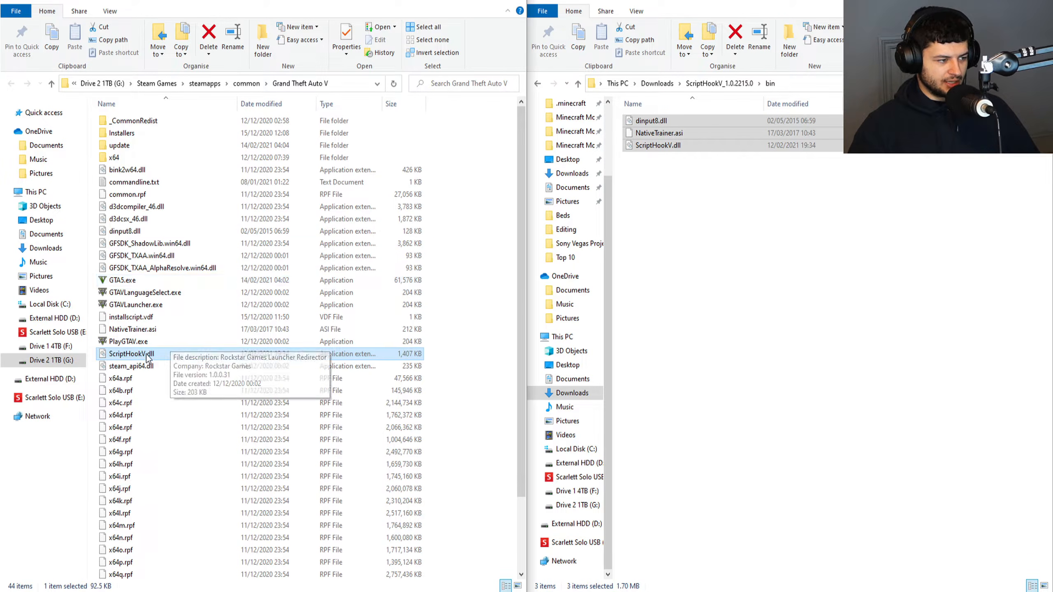
{"action": "left_click", "coordinate": [717, 252]}
Switch to the Steam library and browse the local files of Grand Theft Auto V.
{"action": "left_click", "coordinate": [163, 156]}
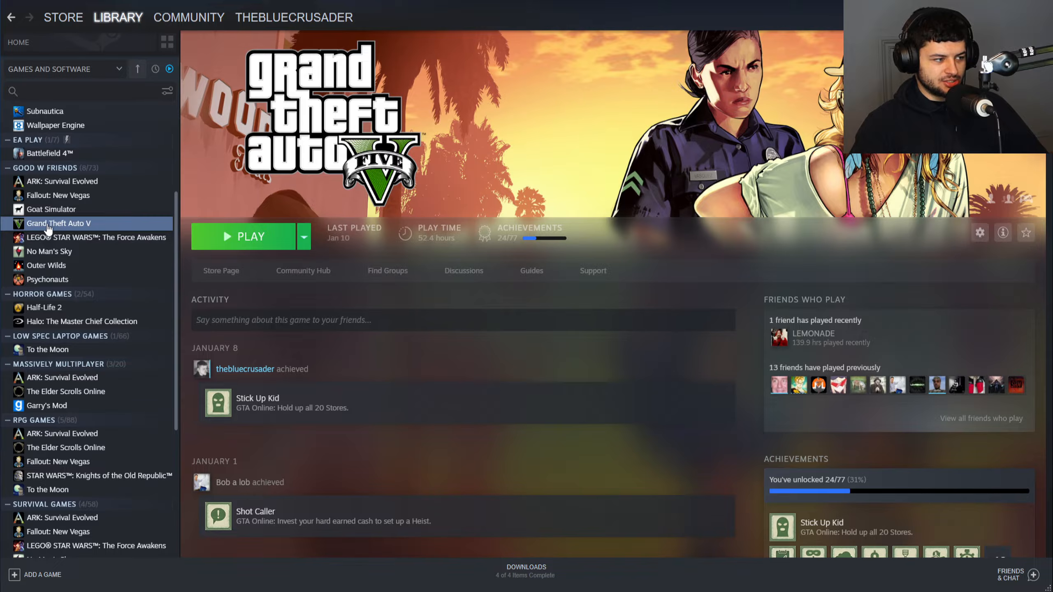
{"action": "right_click", "coordinate": [64, 223]}
{"action": "mouse_move", "coordinate": [109, 296]}
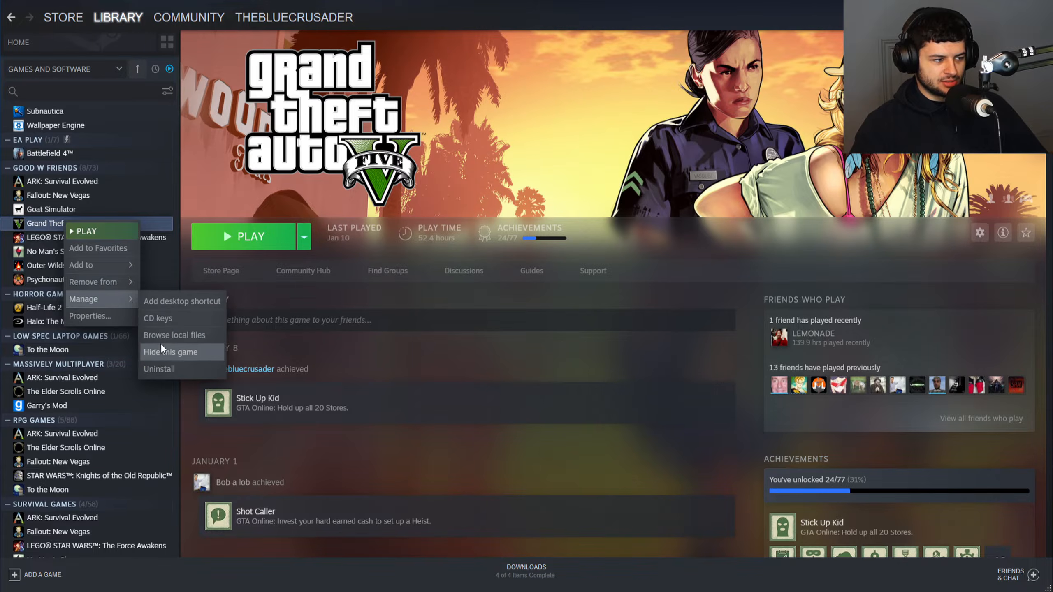
{"action": "left_click", "coordinate": [173, 335]}
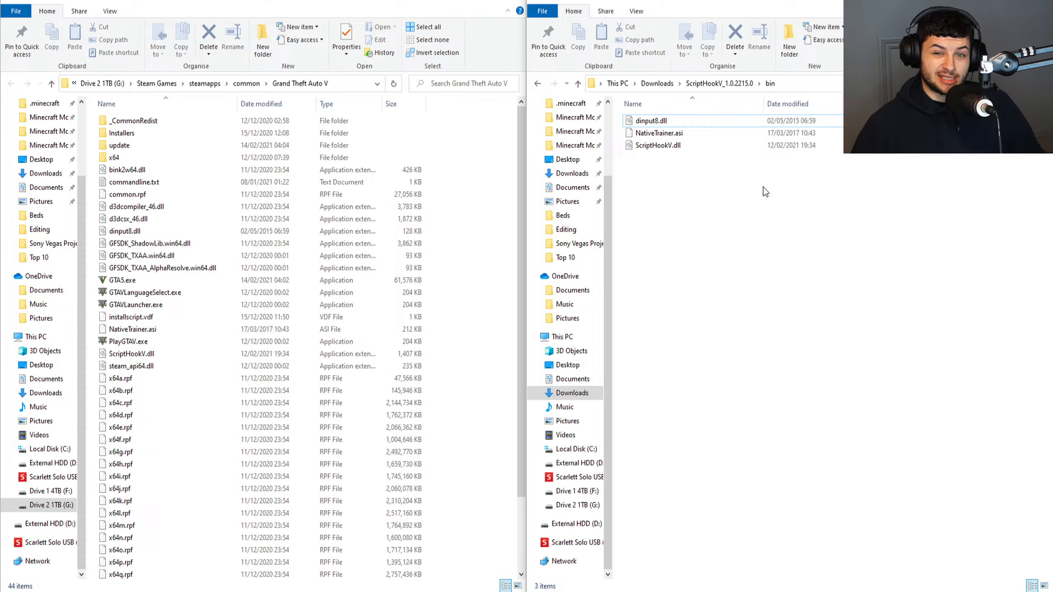
Return from the ScriptHookV bin folder to Downloads and delete the ScriptHookV_1.0.2215.0 folder.
{"action": "left_click", "coordinate": [261, 242]}
{"action": "left_click", "coordinate": [662, 221]}
{"action": "key", "text": "alt+Left"}
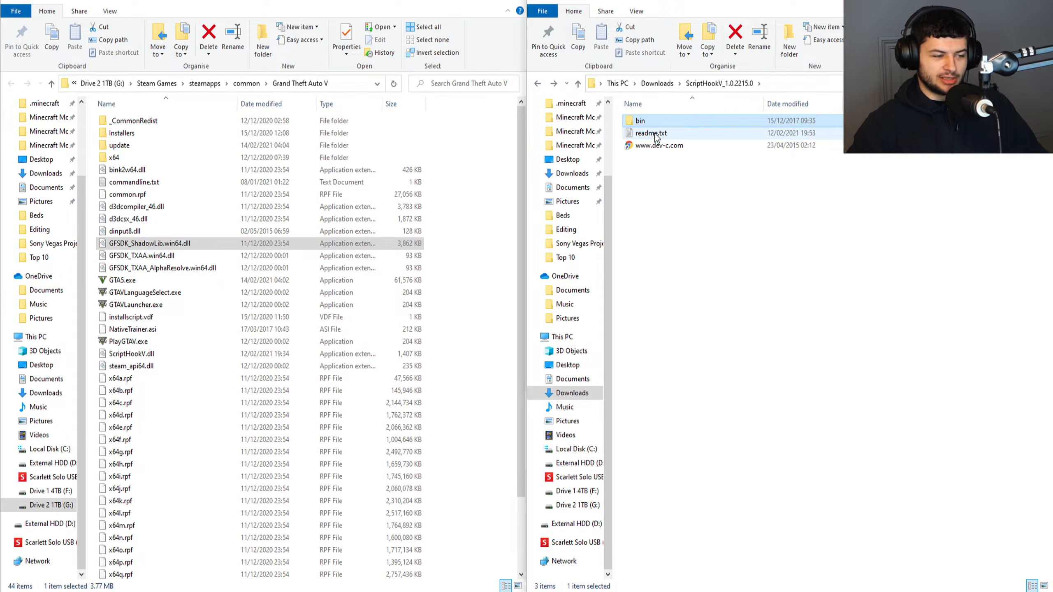
{"action": "key", "text": "alt+Left"}
{"action": "key", "text": "Delete"}
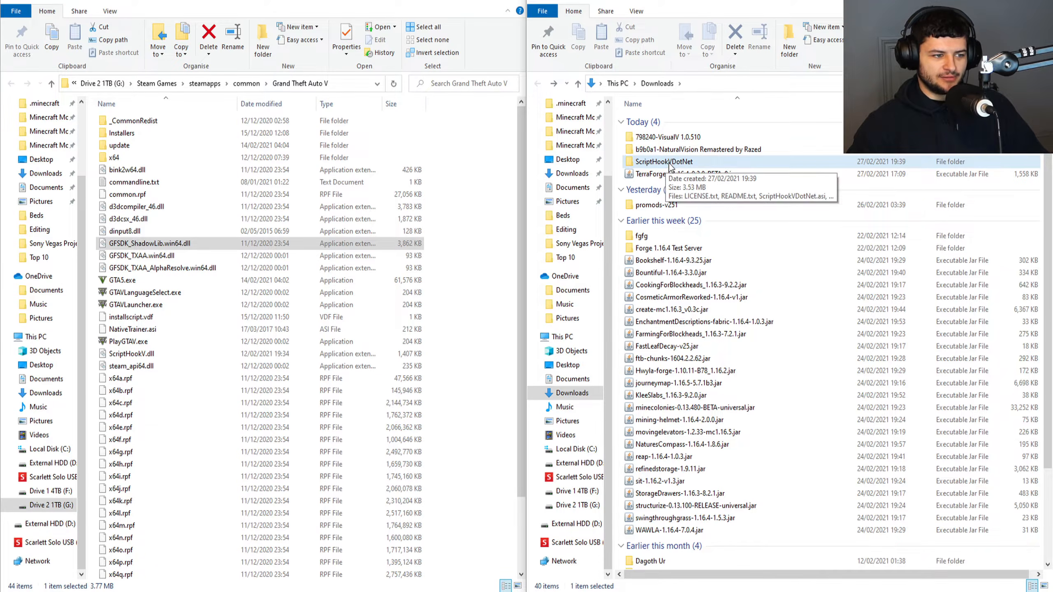
Open the ScriptHookVDotNet folder and delete LICENSE.txt and README.txt from it.
{"action": "double_click", "coordinate": [669, 163]}
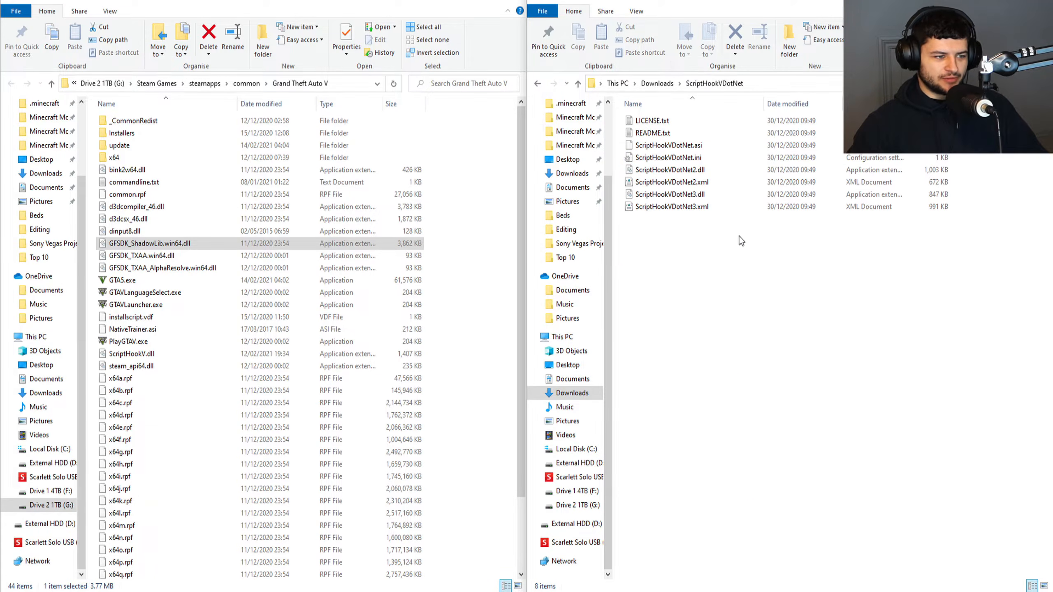
{"action": "left_click", "coordinate": [727, 230]}
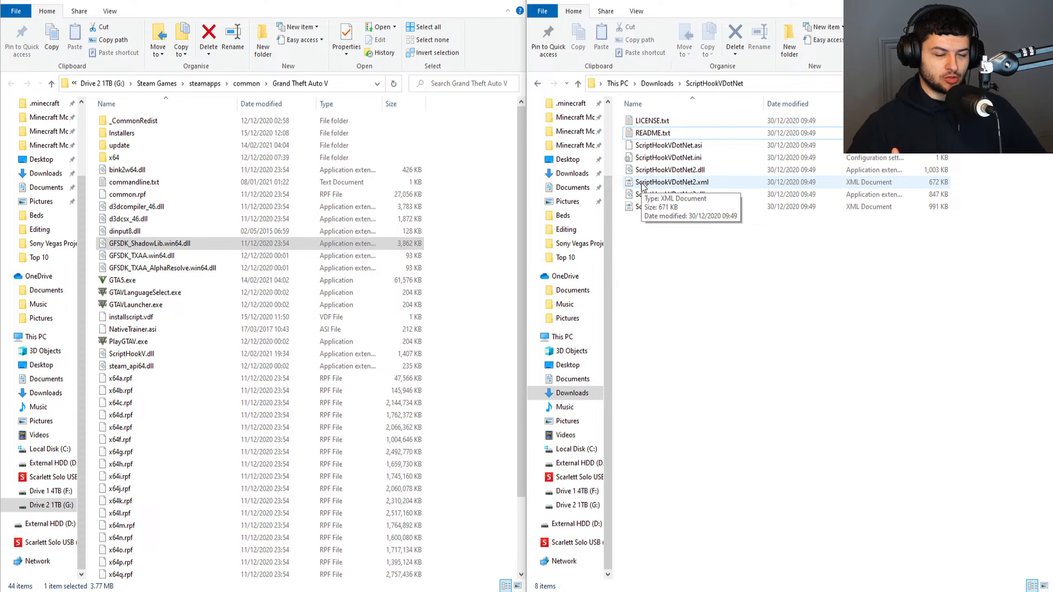
{"action": "left_click_drag", "start_coordinate": [778, 238], "coordinate": [610, 120]}
{"action": "left_click", "coordinate": [748, 267]}
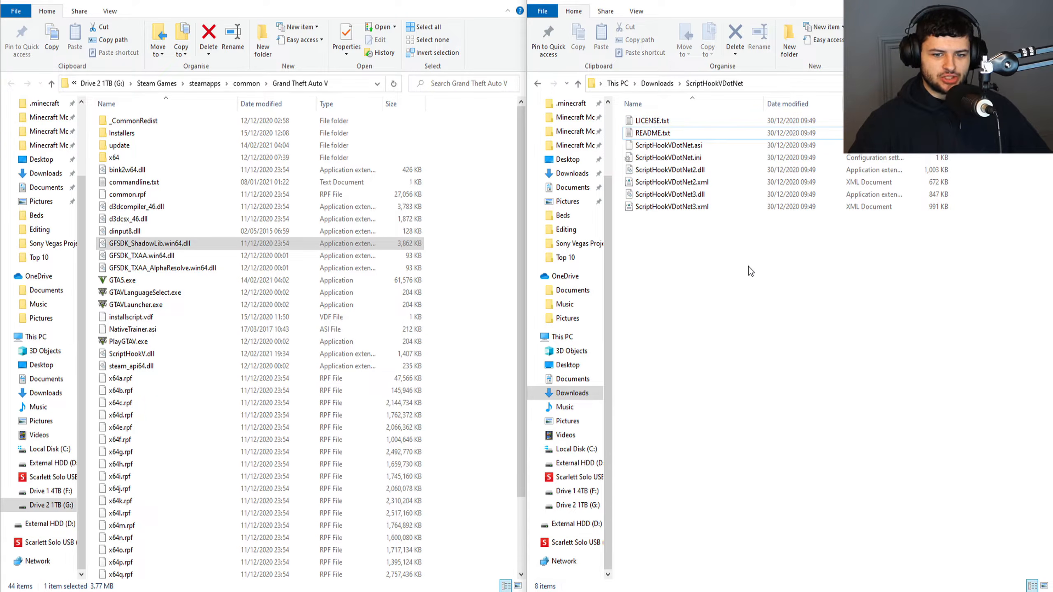
{"action": "left_click_drag", "start_coordinate": [745, 241], "coordinate": [658, 148]}
{"action": "left_click", "coordinate": [655, 120]}
{"action": "key", "text": "Delete"}
{"action": "left_click", "coordinate": [653, 120]}
{"action": "key", "text": "Delete"}
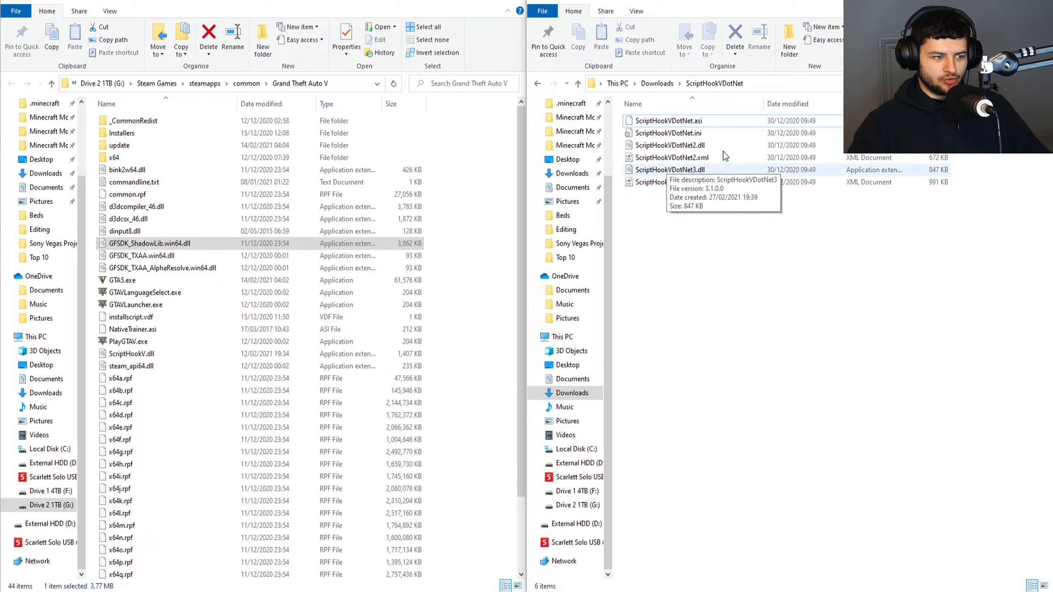
Copy all the remaining ScriptHookVDotNet files into the Grand Theft Auto V folder.
{"action": "left_click_drag", "start_coordinate": [753, 232], "coordinate": [623, 102]}
{"action": "left_click_drag", "start_coordinate": [670, 170], "coordinate": [351, 5]}
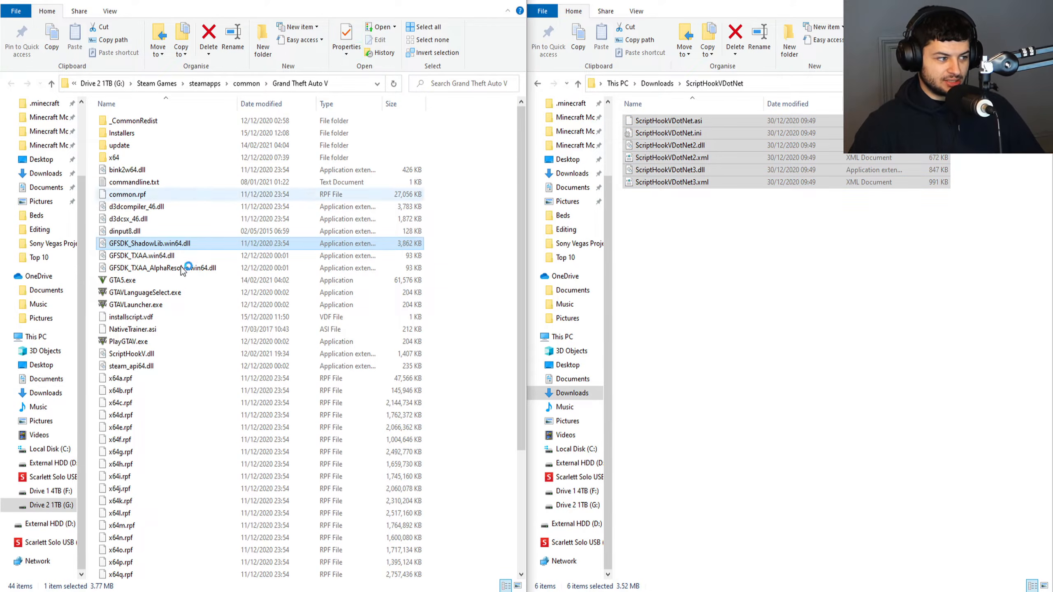
{"action": "left_click", "coordinate": [205, 280]}
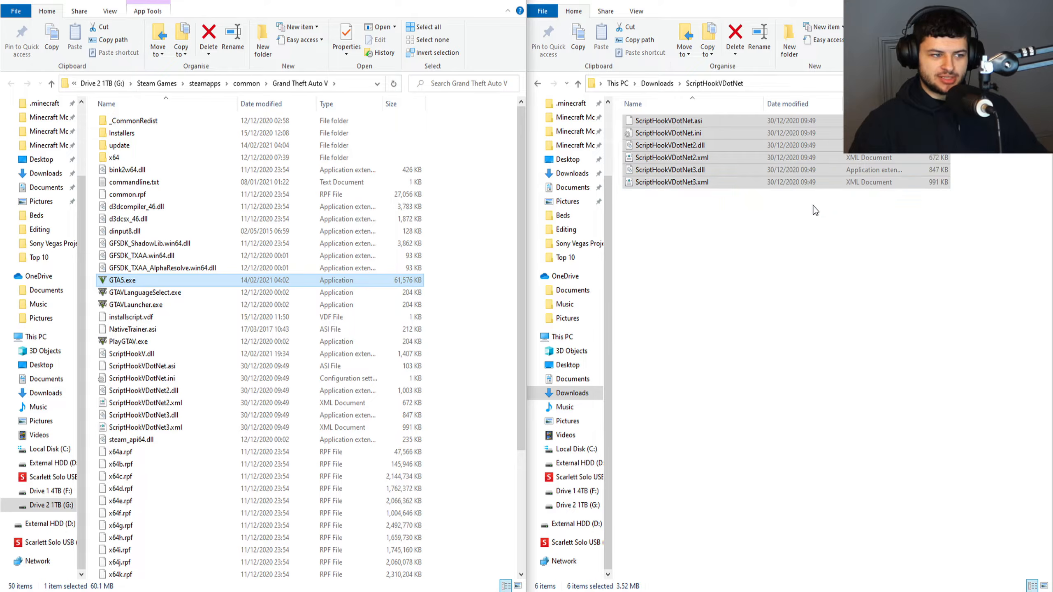
Remove the ScriptHookVDotNet folder from Downloads and open the 798240-VisualV 1.0.510 folder.
{"action": "left_click", "coordinate": [715, 192]}
{"action": "left_click", "coordinate": [537, 83]}
{"action": "left_click", "coordinate": [538, 83]}
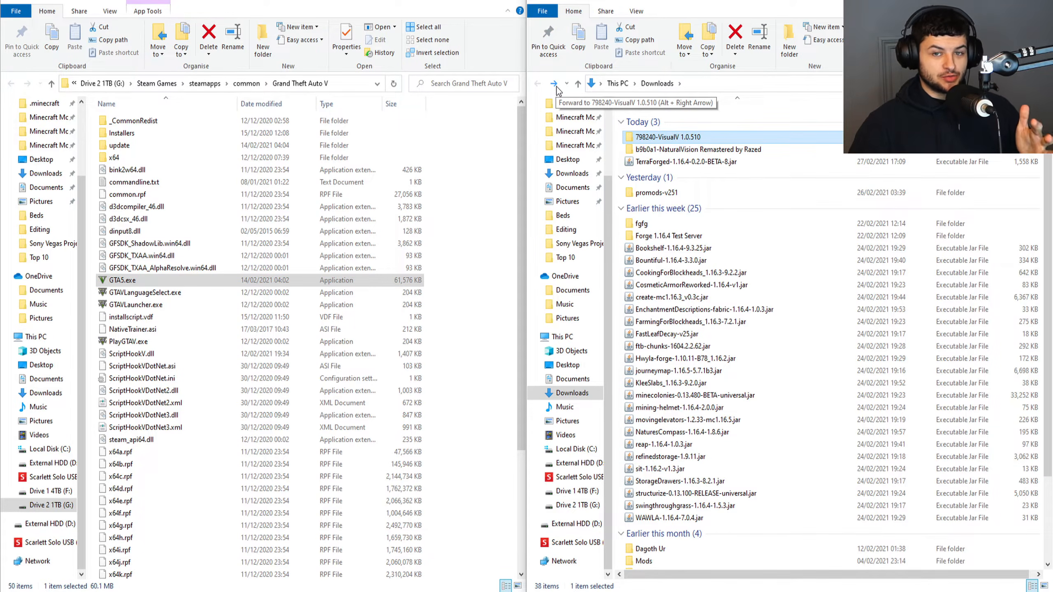
{"action": "double_click", "coordinate": [646, 138]}
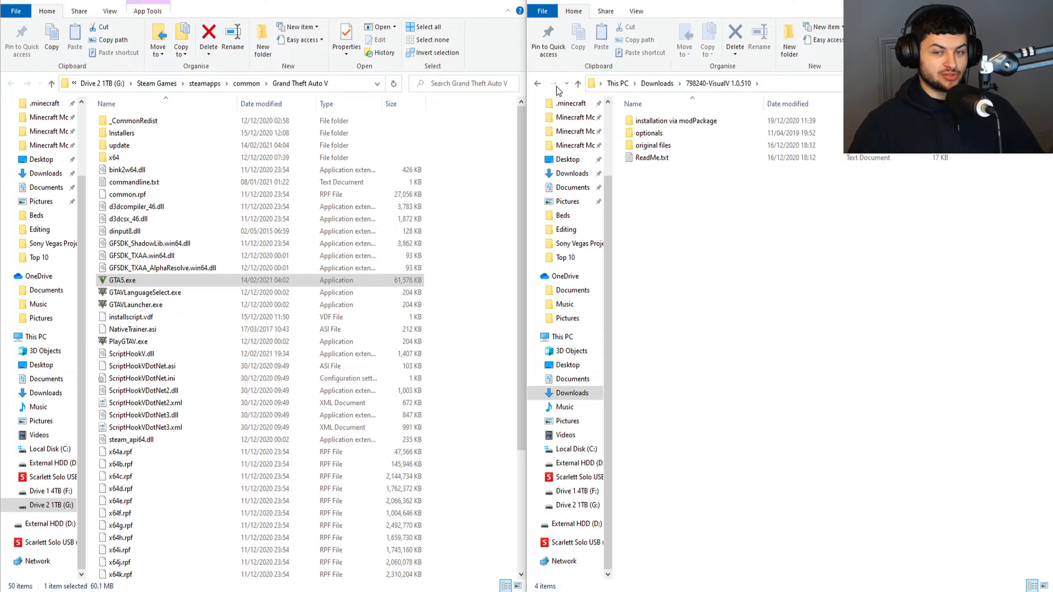
{"action": "left_click", "coordinate": [668, 157]}
Search Windows for "openiv" and launch OpenIV.
{"action": "key", "text": "super"}
{"action": "type", "text": "openiv"}
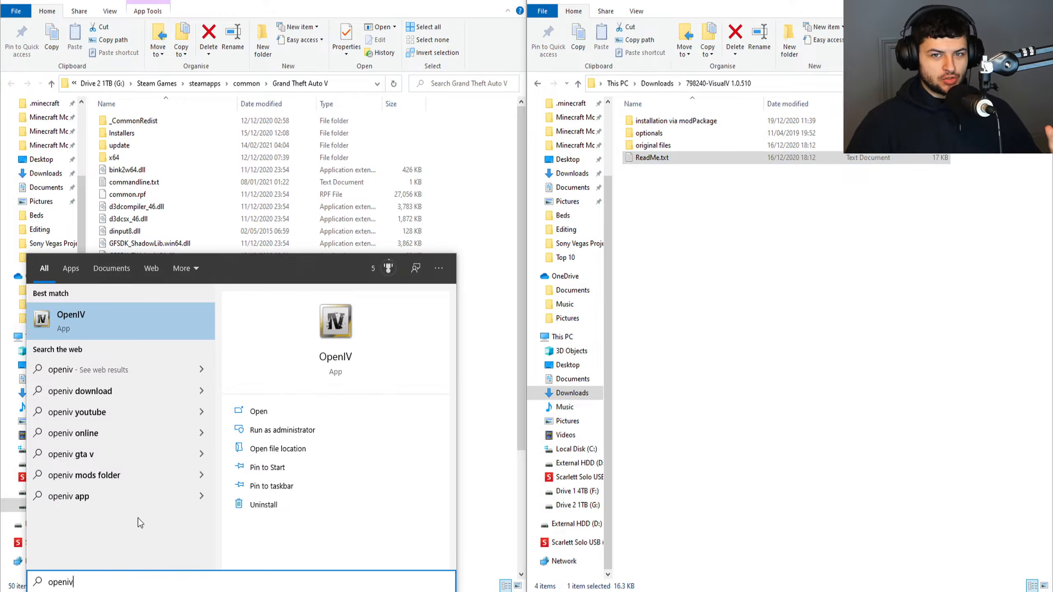
{"action": "left_click", "coordinate": [65, 311]}
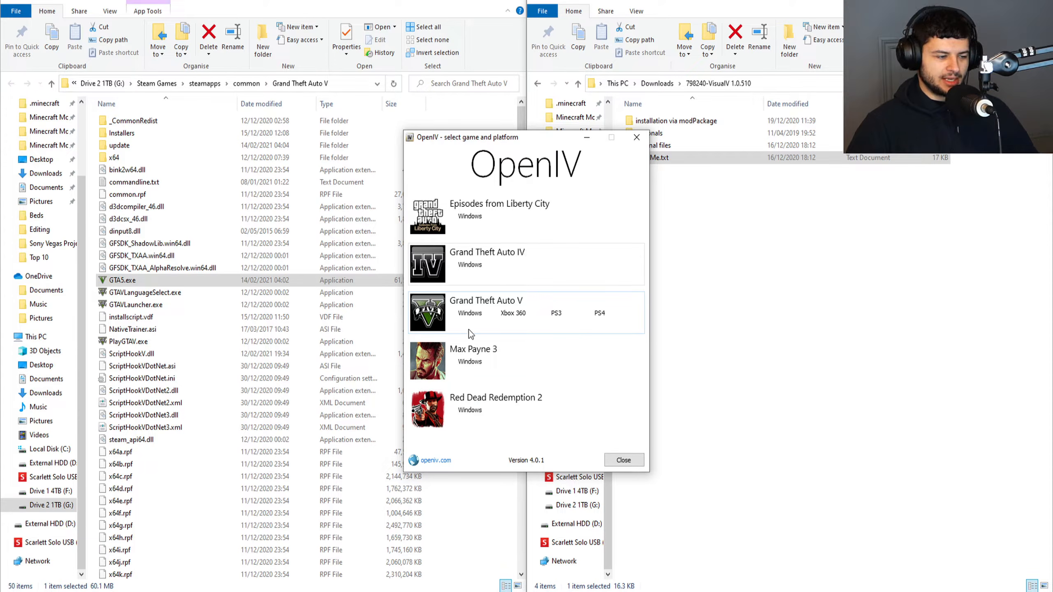
Choose Grand Theft Auto V for Windows as the game and show the game folder's full path in File Explorer.
{"action": "left_click", "coordinate": [465, 319]}
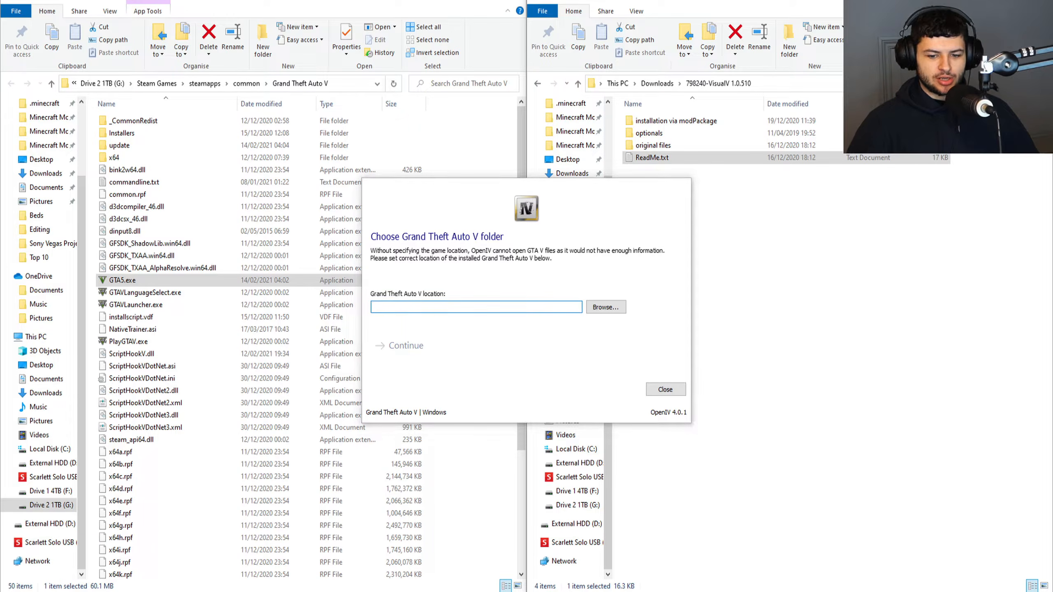
{"action": "left_click_drag", "start_coordinate": [579, 185], "coordinate": [761, 186]}
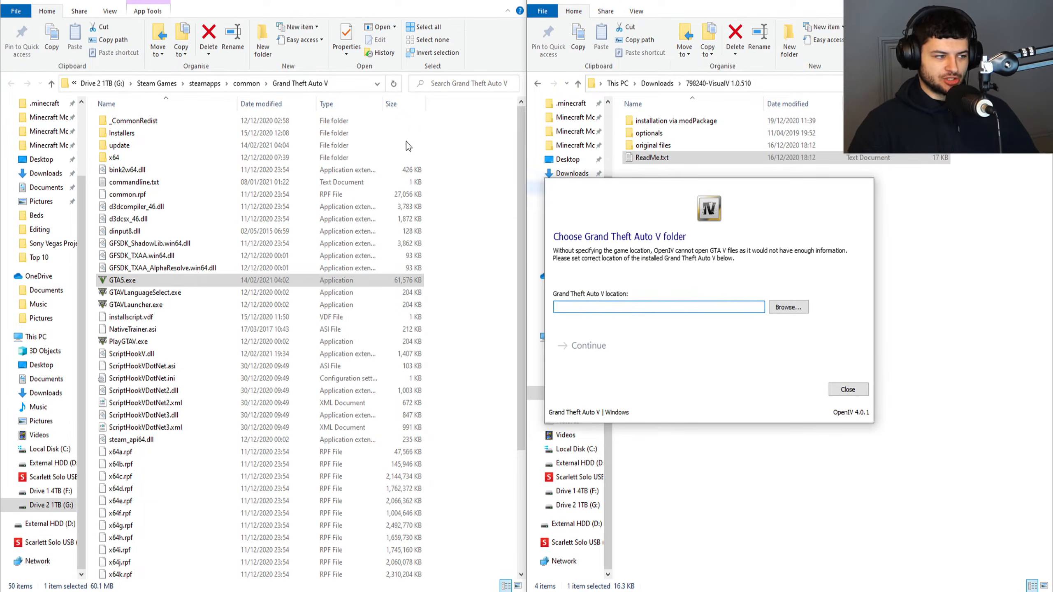
{"action": "left_click", "coordinate": [341, 87]}
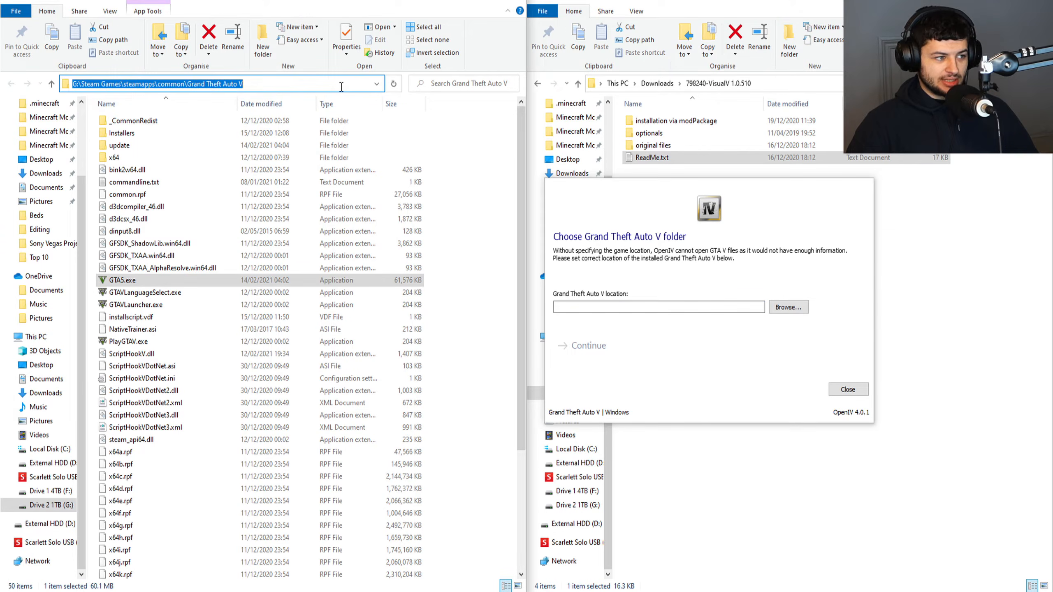
Set the Grand Theft Auto V location to G:\Steam Games\steamapps\common\Grand Theft Auto V and continue into the game files.
{"action": "left_click", "coordinate": [788, 307]}
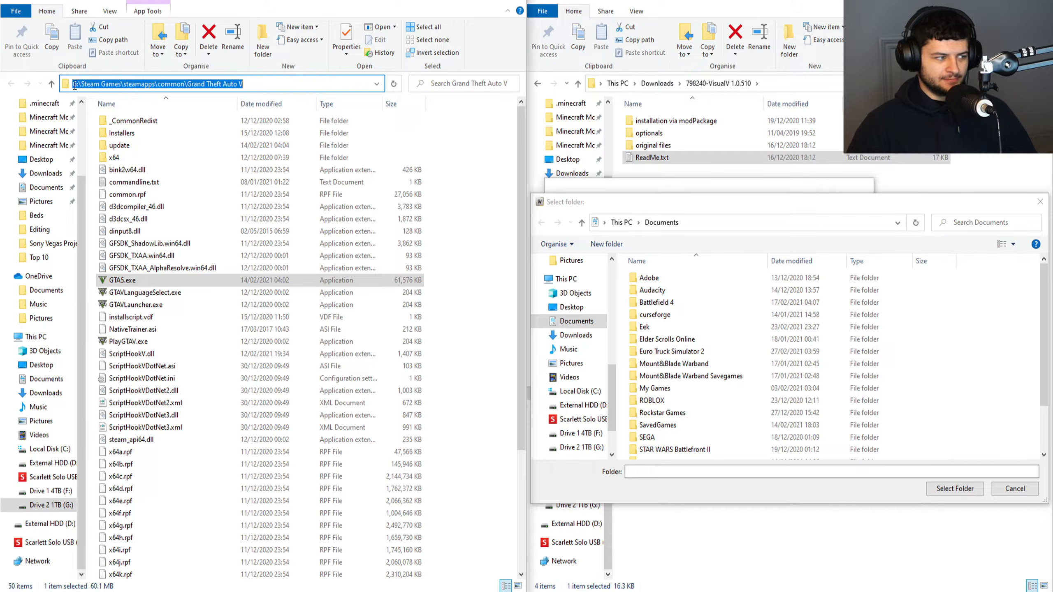
{"action": "left_click", "coordinate": [595, 448]}
{"action": "left_click", "coordinate": [664, 303]}
{"action": "double_click", "coordinate": [664, 302]}
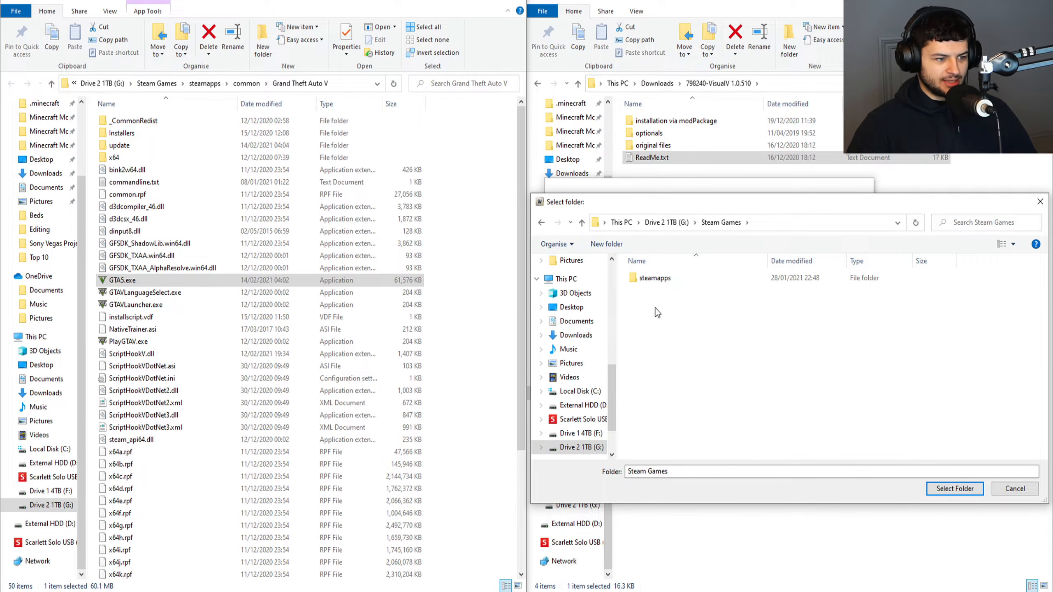
{"action": "double_click", "coordinate": [657, 277]}
{"action": "left_click", "coordinate": [657, 278]}
{"action": "double_click", "coordinate": [658, 280]}
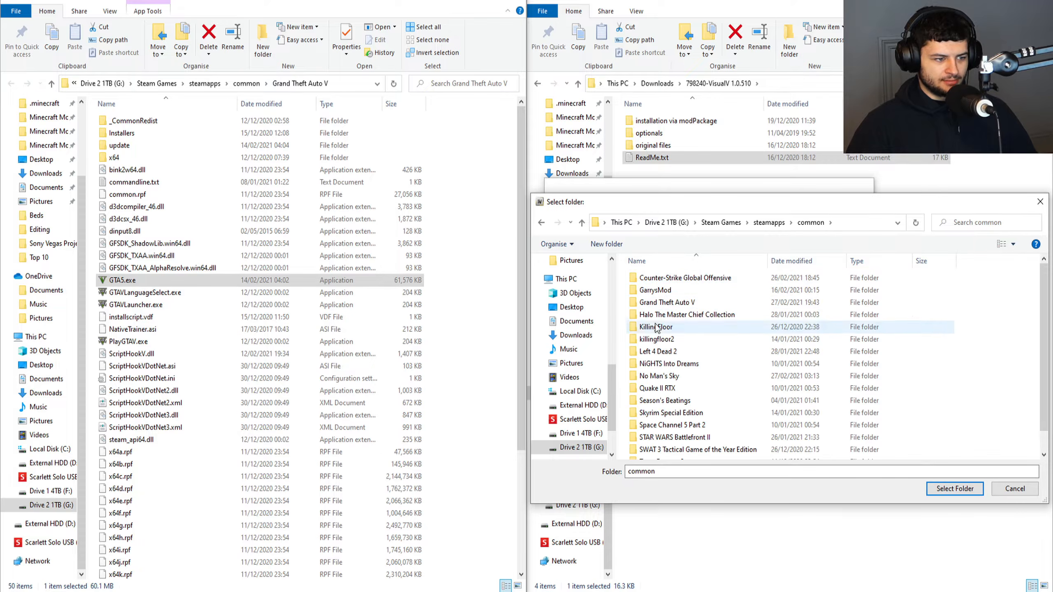
{"action": "left_click", "coordinate": [665, 303]}
{"action": "left_click", "coordinate": [943, 488]}
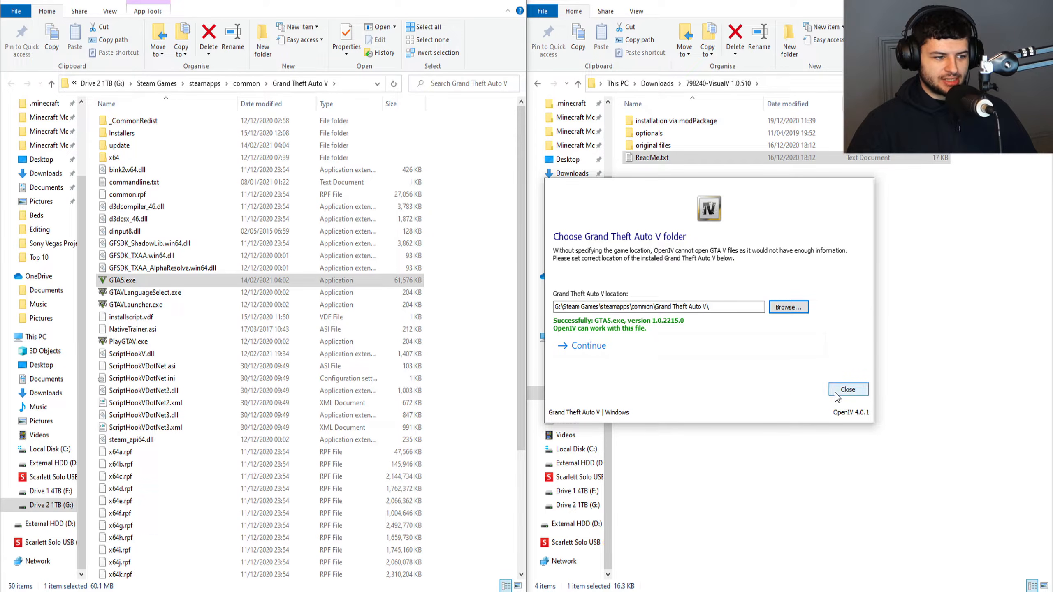
{"action": "left_click", "coordinate": [600, 351]}
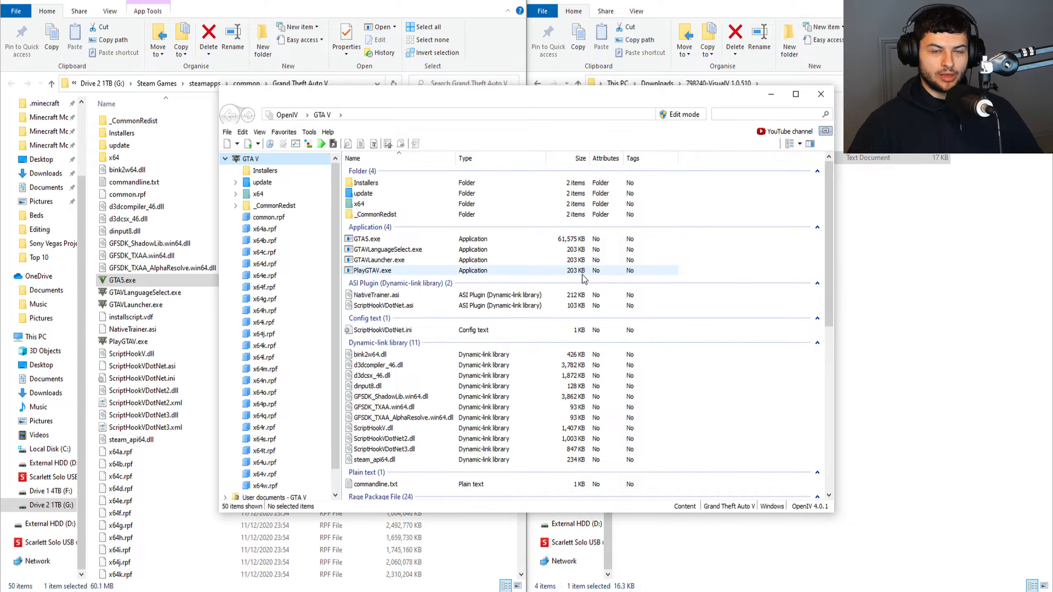
Reposition the OpenIV window and open the ASI Manager for GTA V.
{"action": "left_click_drag", "start_coordinate": [567, 103], "coordinate": [545, 74]}
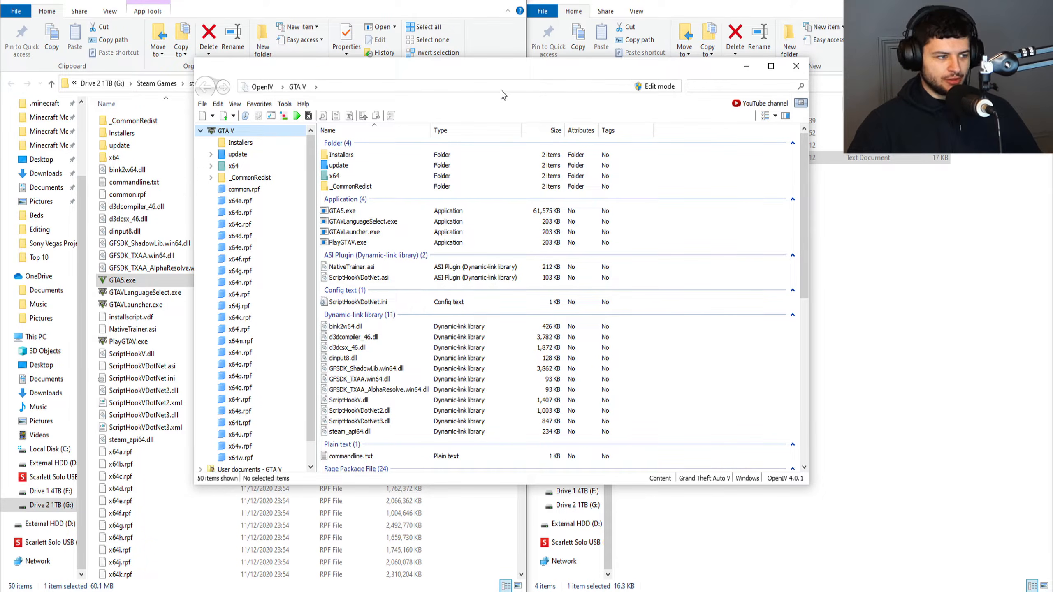
{"action": "left_click_drag", "start_coordinate": [585, 76], "coordinate": [665, 75]}
{"action": "left_click", "coordinate": [365, 103]}
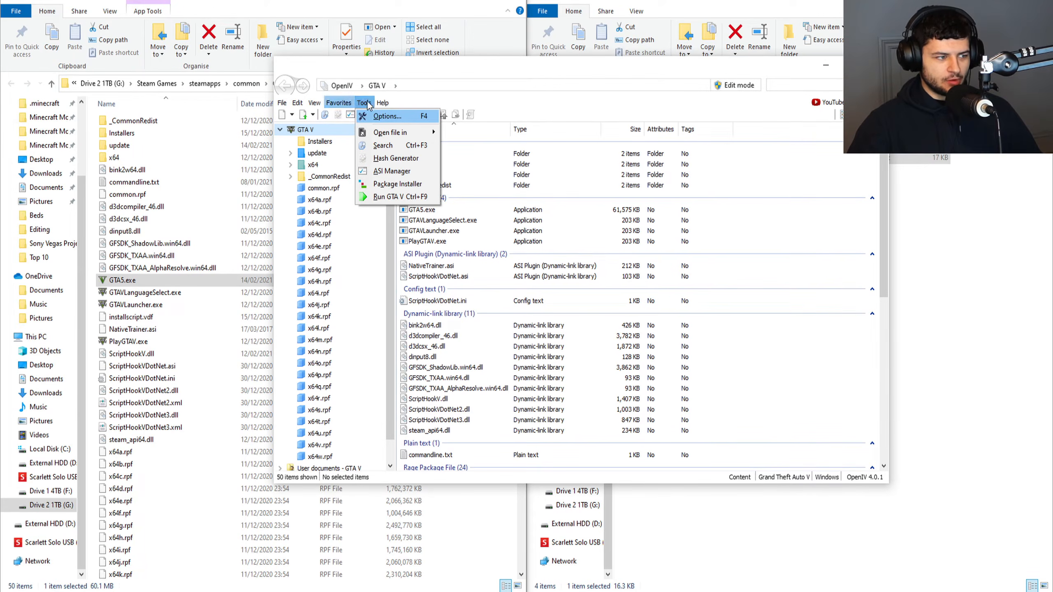
{"action": "left_click", "coordinate": [381, 172]}
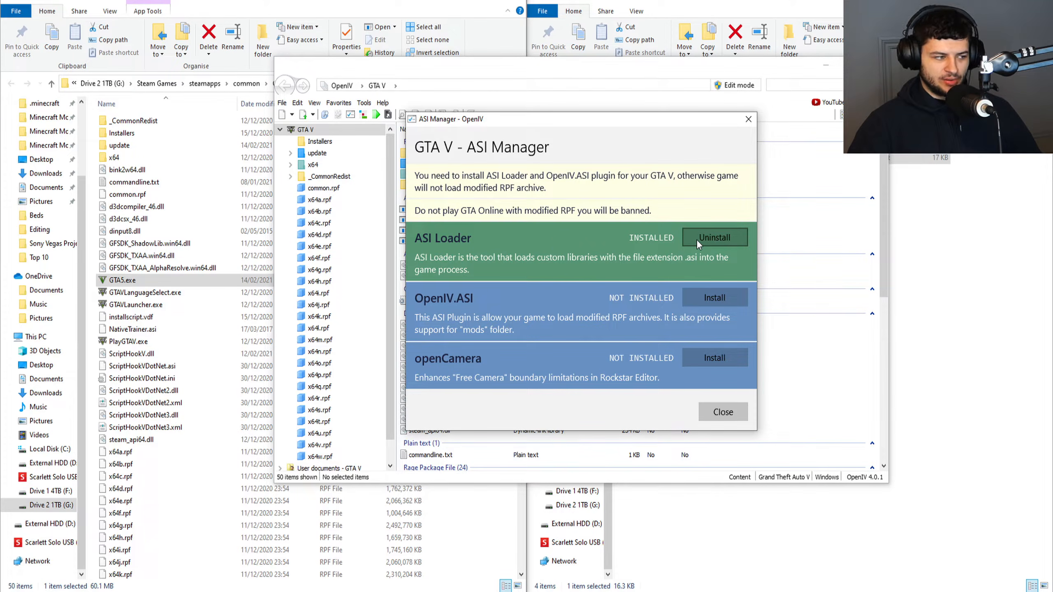
Uninstall and reinstall the ASI Loader, checking dinput8.dll in the Grand Theft Auto V folder.
{"action": "left_click", "coordinate": [137, 233]}
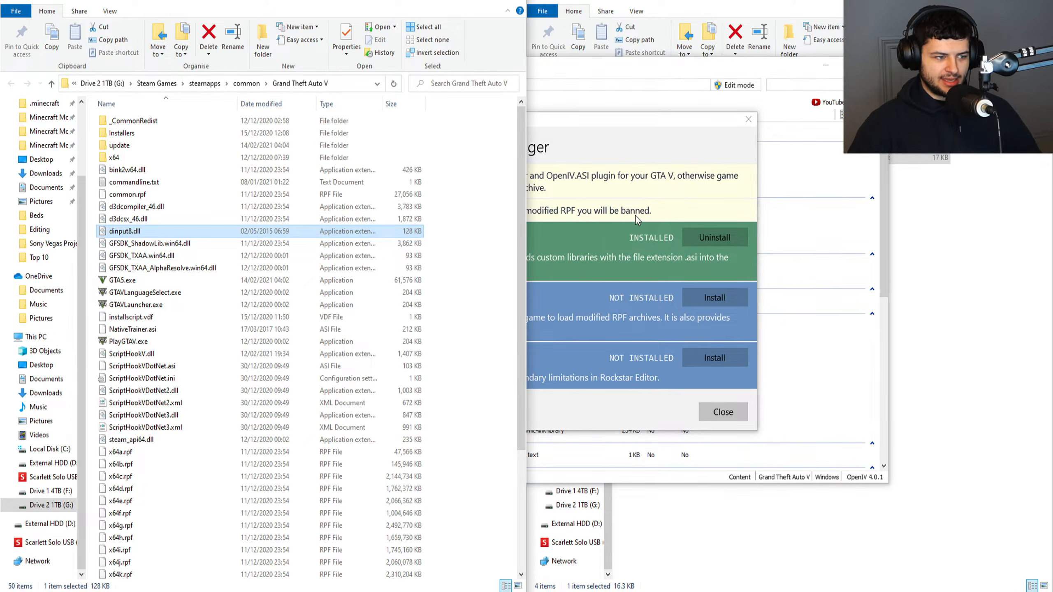
{"action": "left_click", "coordinate": [703, 237]}
{"action": "left_click", "coordinate": [133, 233]}
{"action": "left_click", "coordinate": [690, 214]}
{"action": "left_click", "coordinate": [723, 234]}
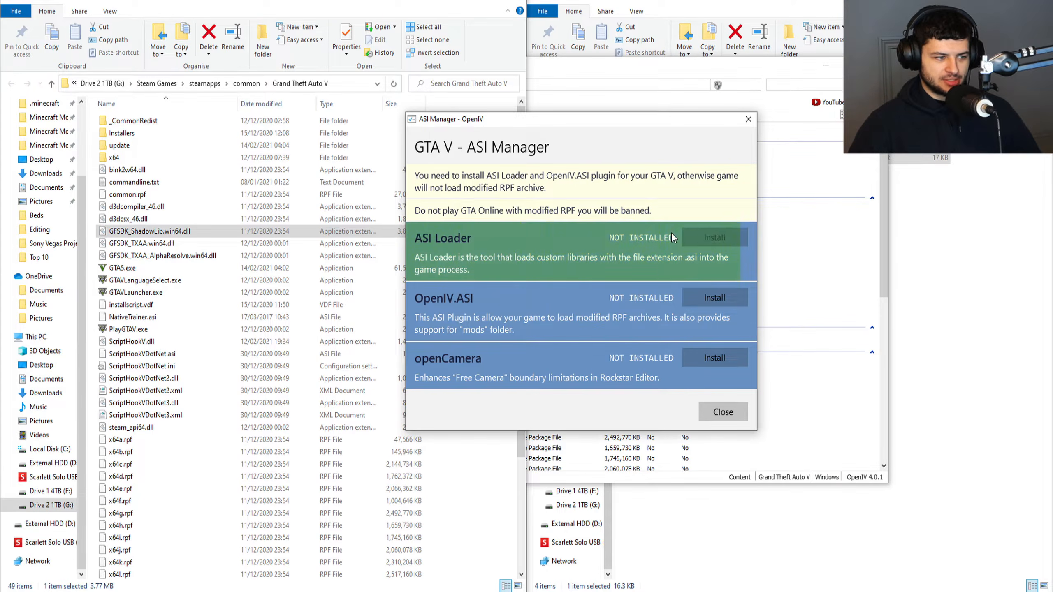
{"action": "left_click", "coordinate": [147, 235]}
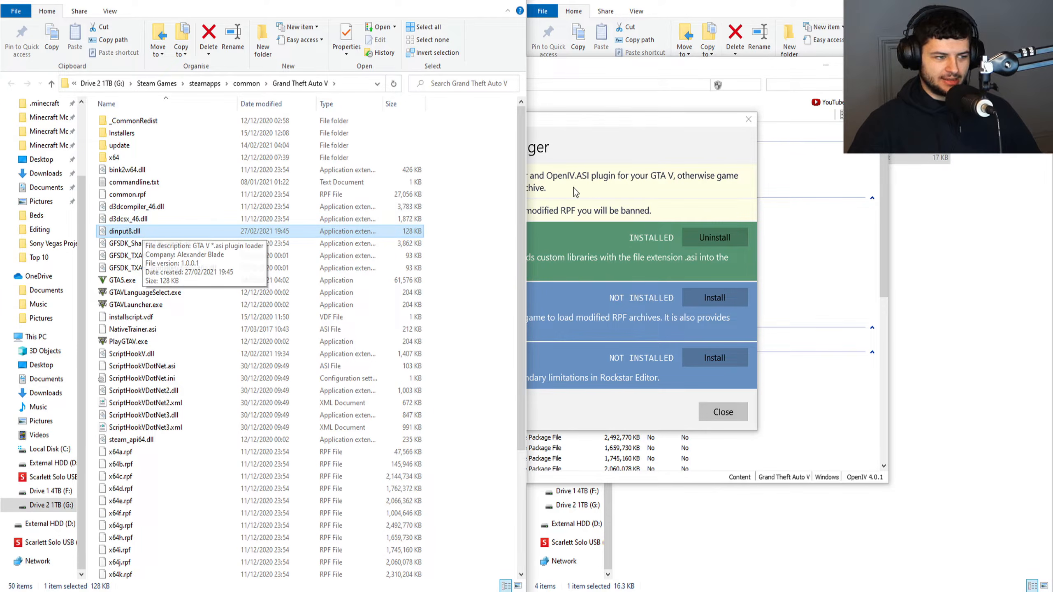
{"action": "left_click", "coordinate": [597, 188]}
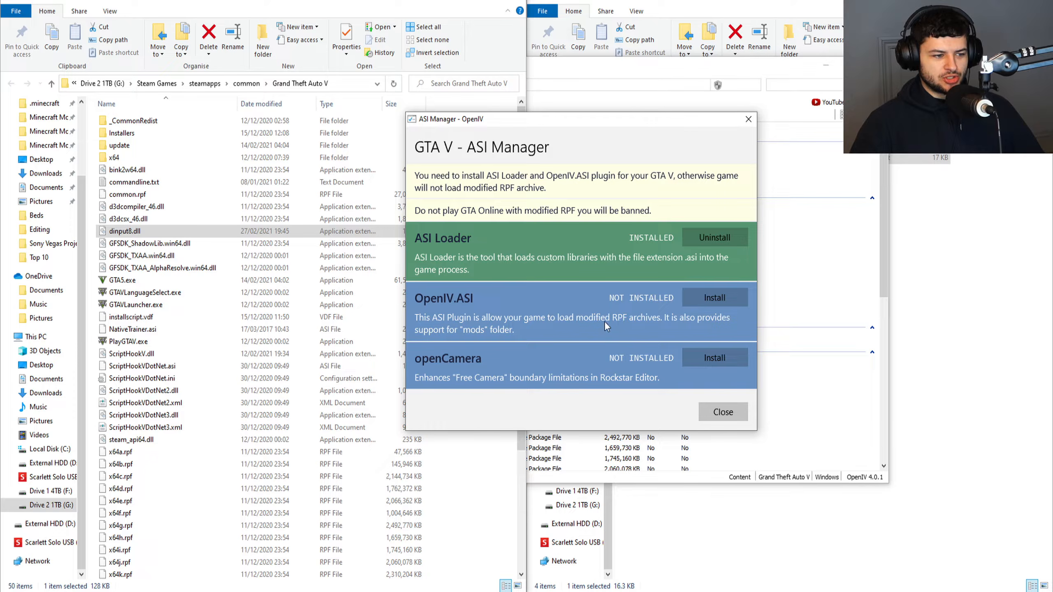
Install OpenIV.ASI, create the "mods" folder with edit mode not restricted to its archives, and close the ASI Manager.
{"action": "left_click", "coordinate": [726, 293]}
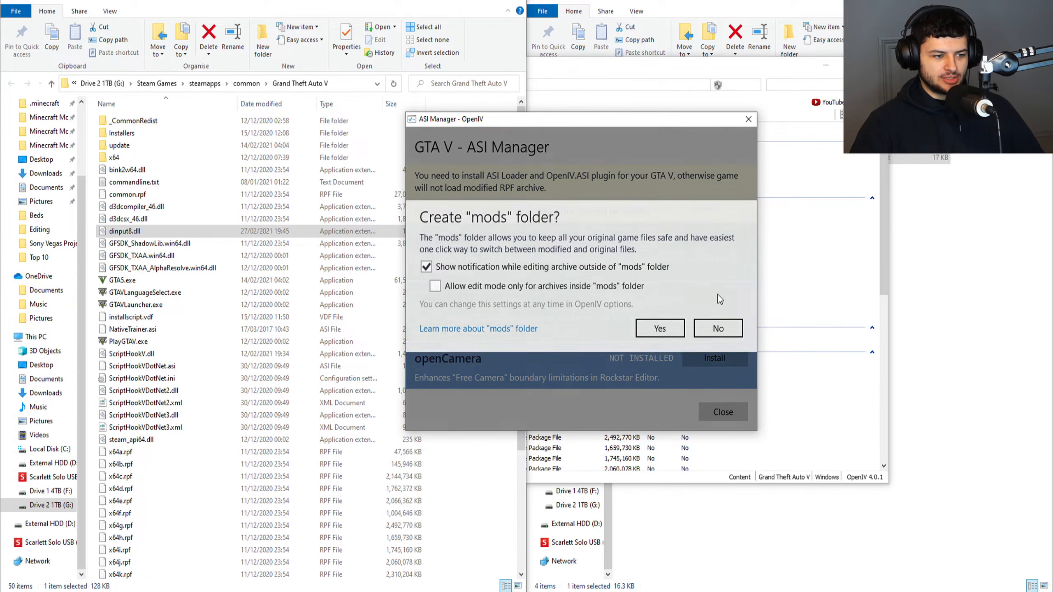
{"action": "left_click", "coordinate": [499, 292]}
{"action": "left_click", "coordinate": [434, 288]}
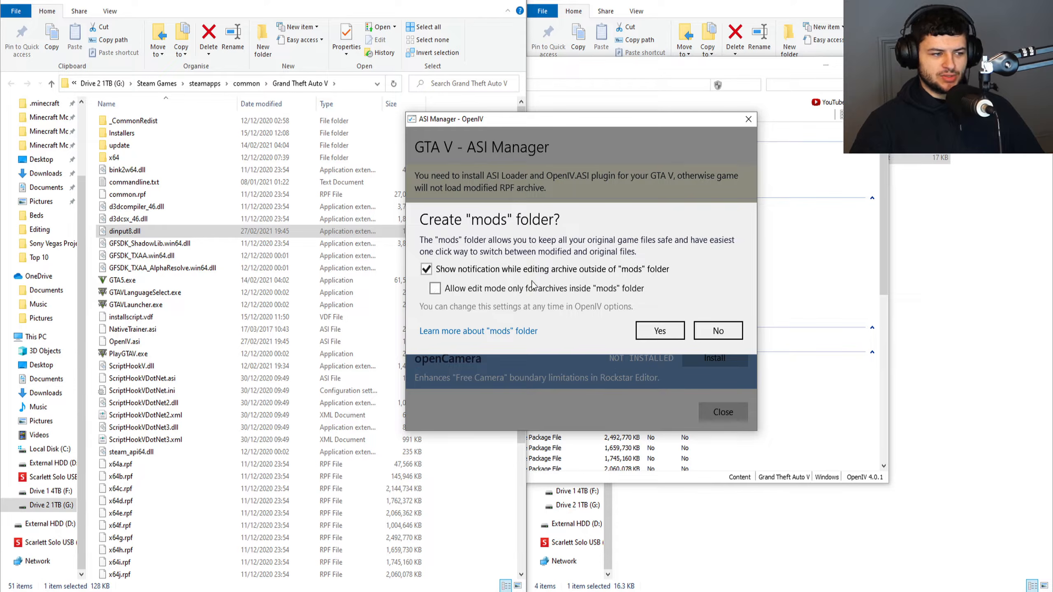
{"action": "left_click", "coordinate": [662, 329]}
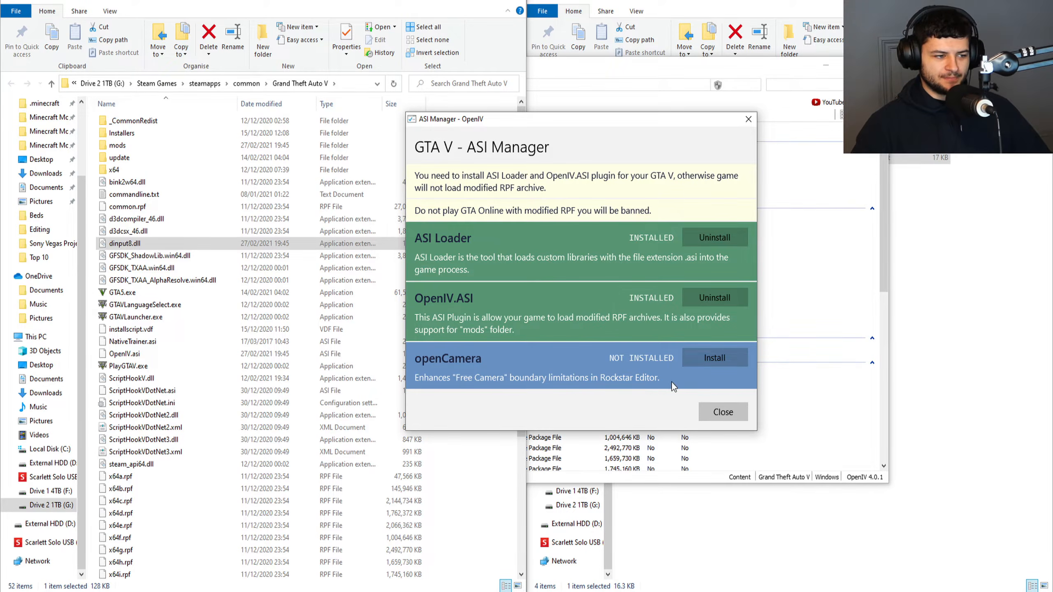
{"action": "left_click", "coordinate": [726, 413]}
{"action": "left_click", "coordinate": [621, 231]}
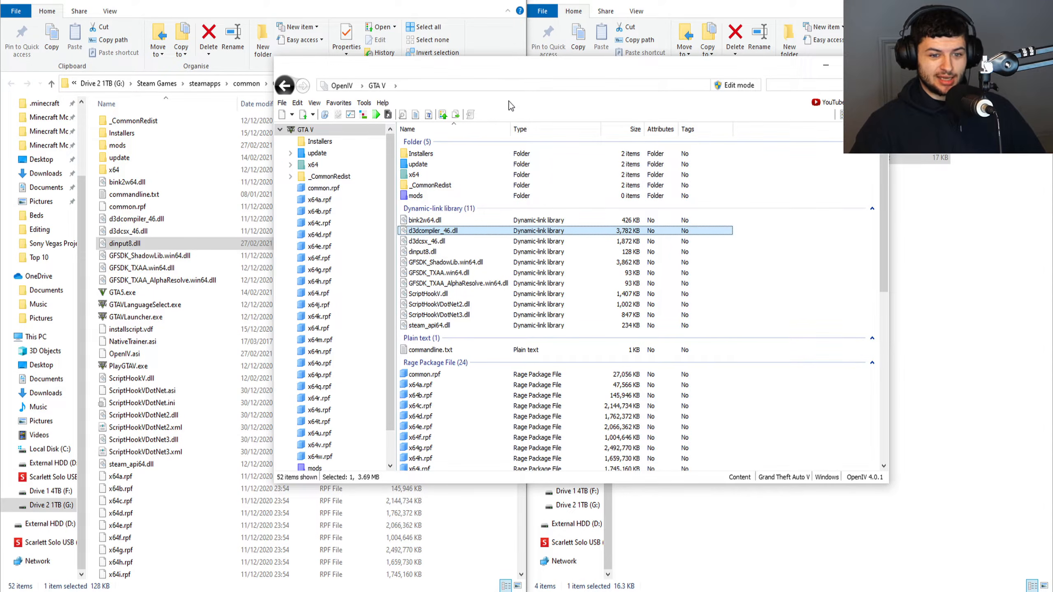
Open VisualV.oiv from the 798240-VisualV 1.0.510 "installation via modPackage" folder in the Package Installer.
{"action": "left_click", "coordinate": [364, 103]}
{"action": "left_click", "coordinate": [396, 185]}
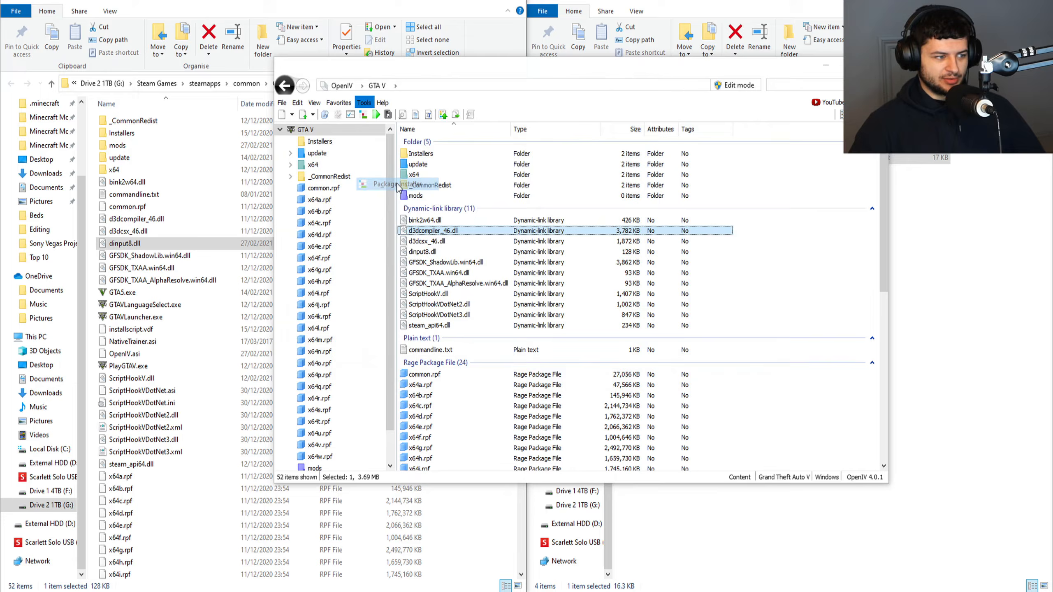
{"action": "left_click", "coordinate": [324, 216]}
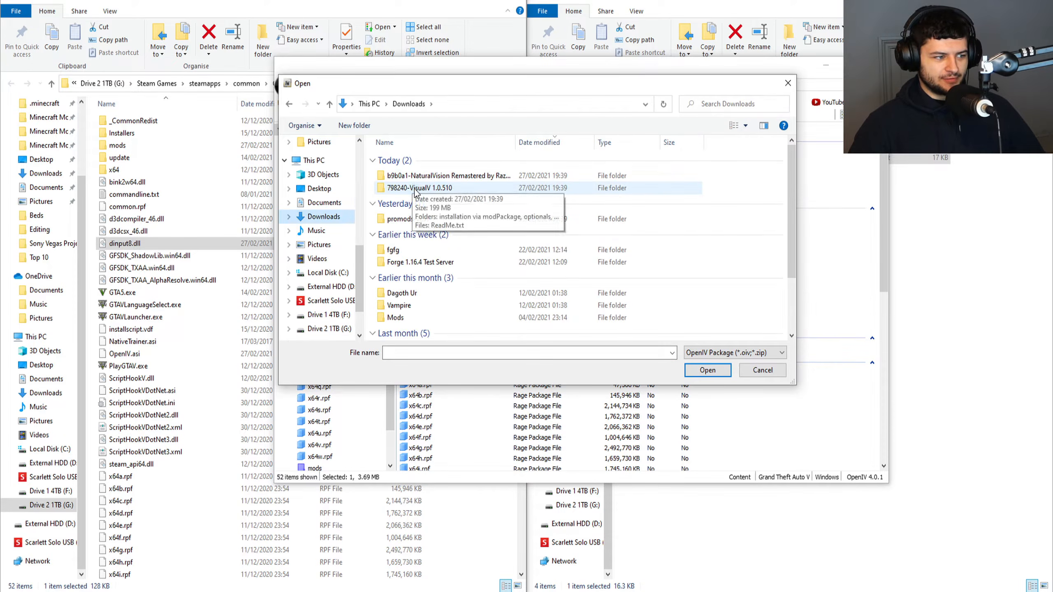
{"action": "double_click", "coordinate": [415, 189]}
{"action": "left_click", "coordinate": [407, 163]}
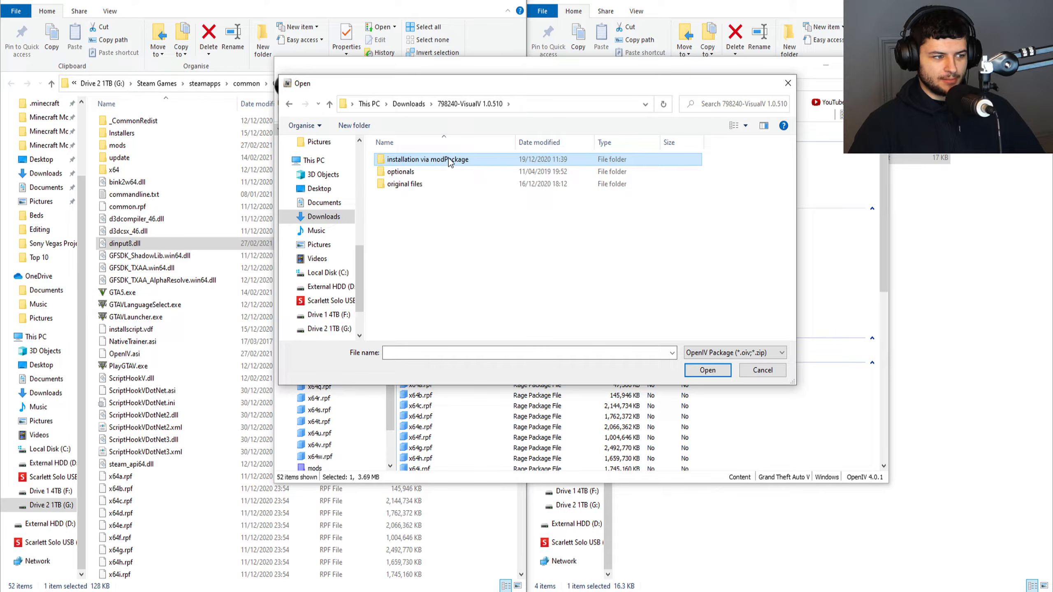
{"action": "double_click", "coordinate": [448, 159]}
{"action": "left_click", "coordinate": [391, 164]}
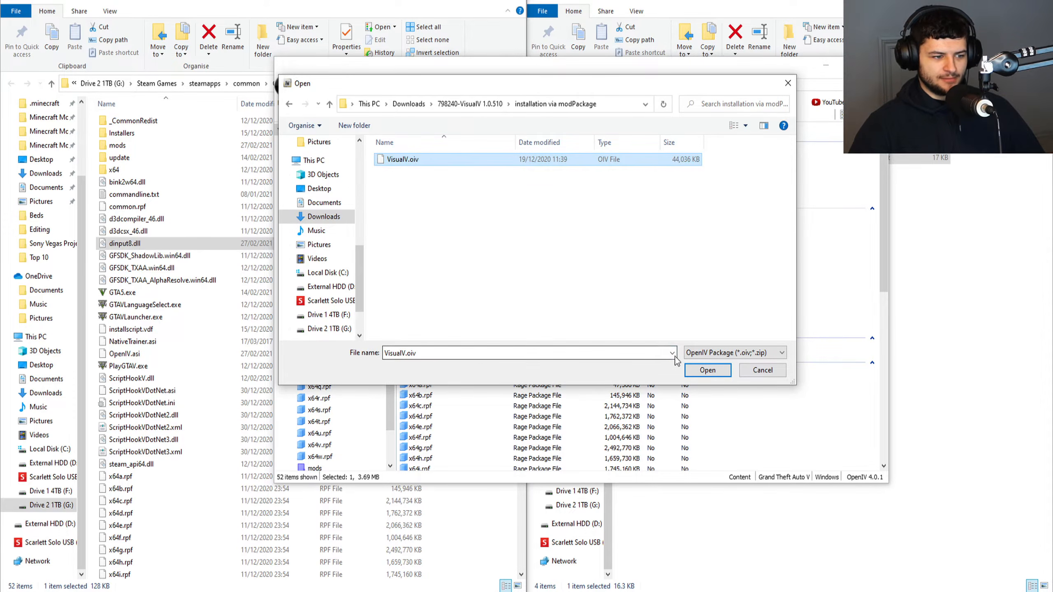
{"action": "double_click", "coordinate": [414, 161]}
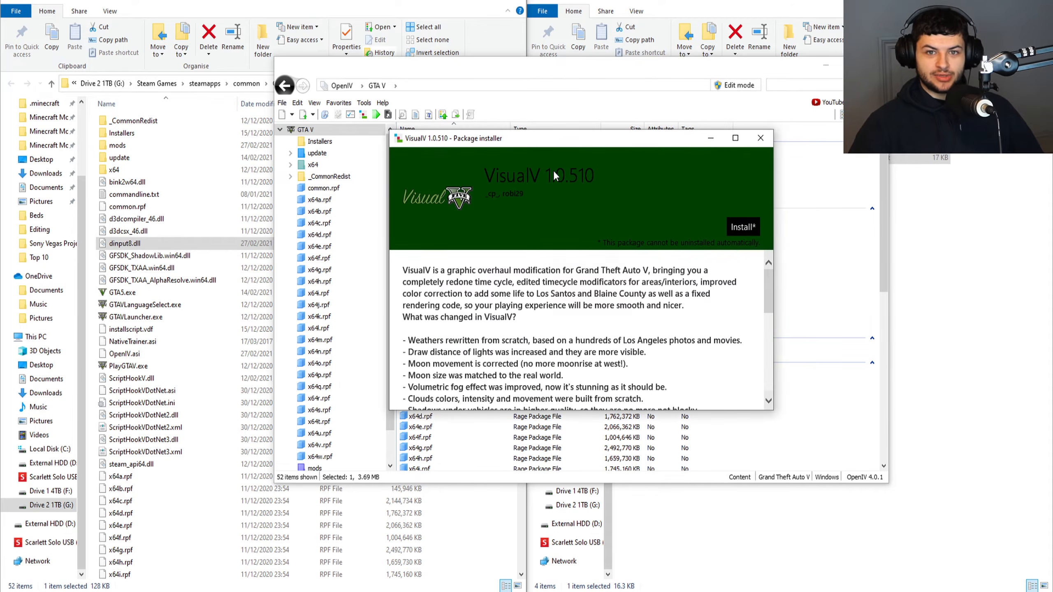
Review the VisualV 1.0.510 description, install the package into the "mods" folder and close the installer.
{"action": "scroll", "coordinate": [740, 282], "scroll_direction": "down", "scroll_amount": 4}
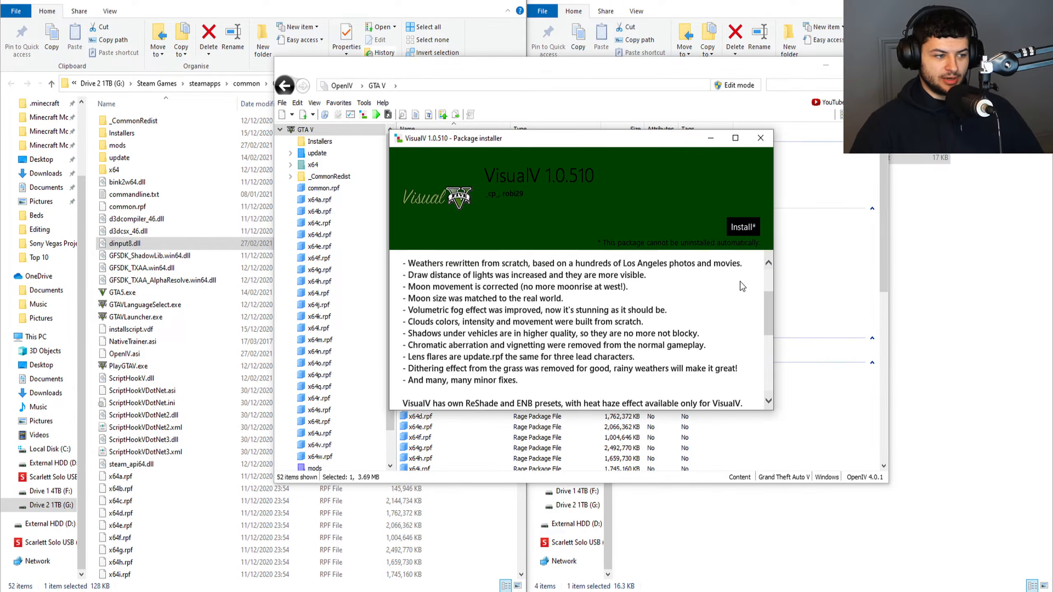
{"action": "left_click_drag", "start_coordinate": [773, 351], "coordinate": [778, 402]}
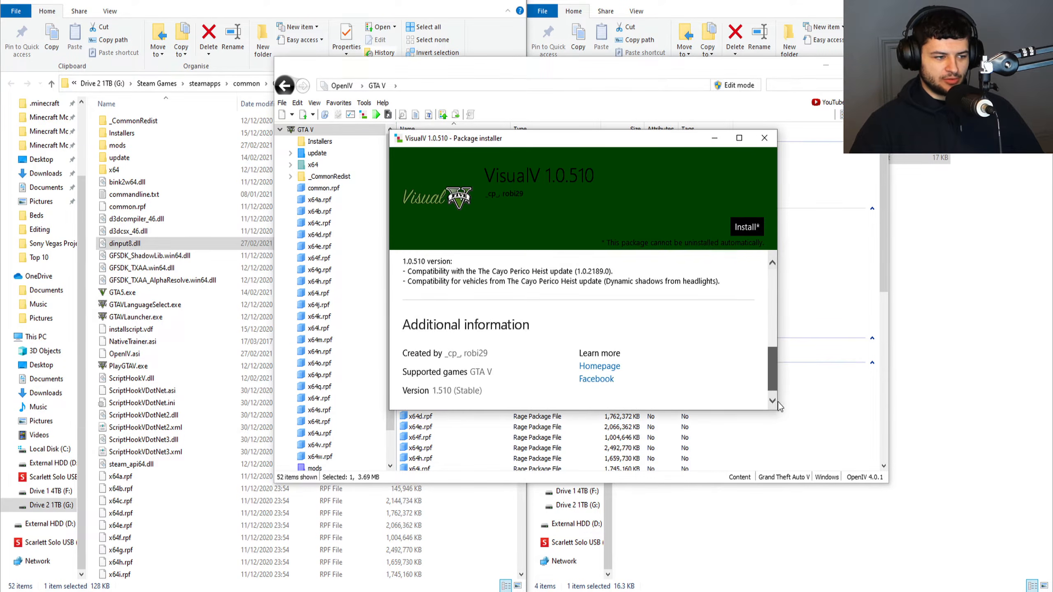
{"action": "left_click_drag", "start_coordinate": [773, 361], "coordinate": [769, 269]}
{"action": "left_click", "coordinate": [742, 233]}
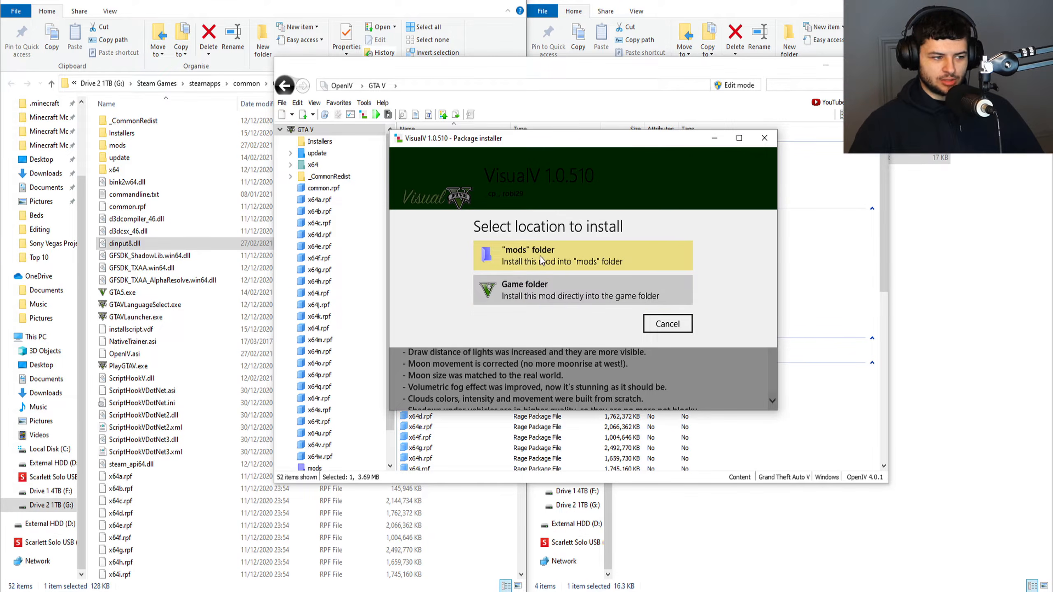
{"action": "left_click", "coordinate": [522, 261]}
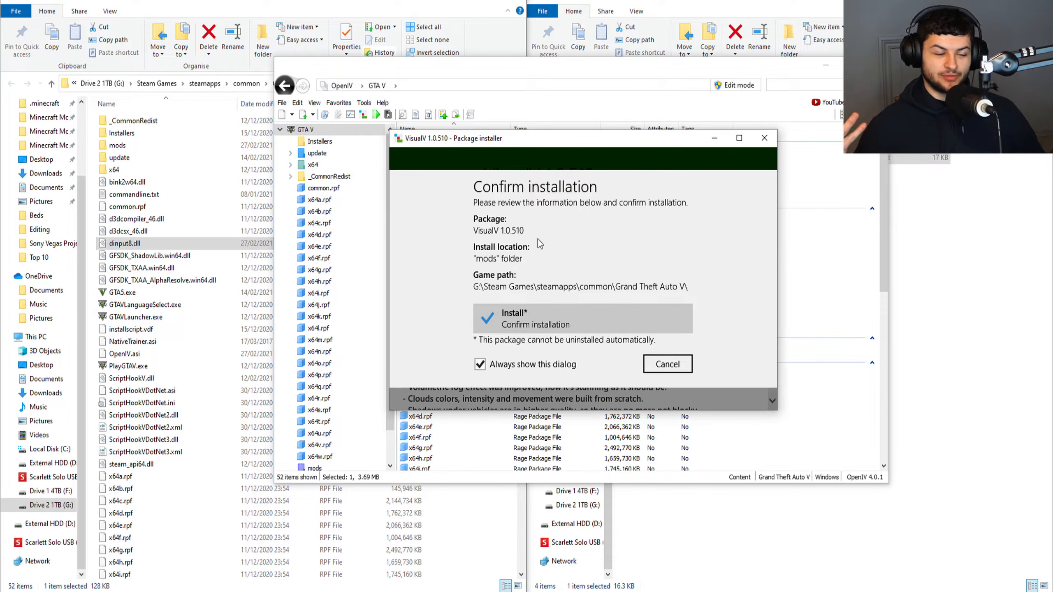
{"action": "left_click", "coordinate": [539, 324]}
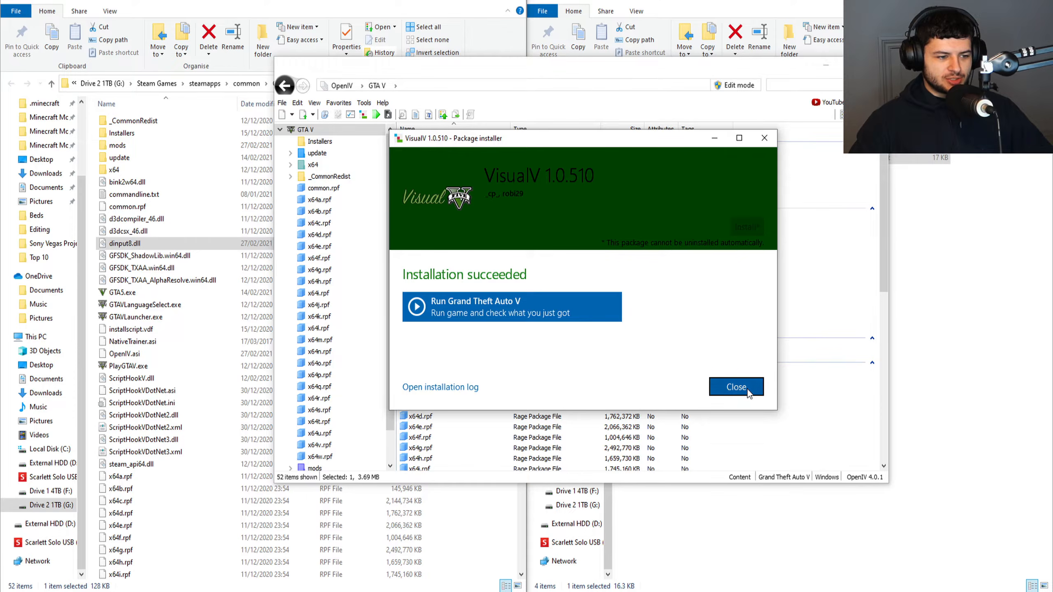
{"action": "left_click", "coordinate": [746, 391]}
{"action": "left_click", "coordinate": [556, 264]}
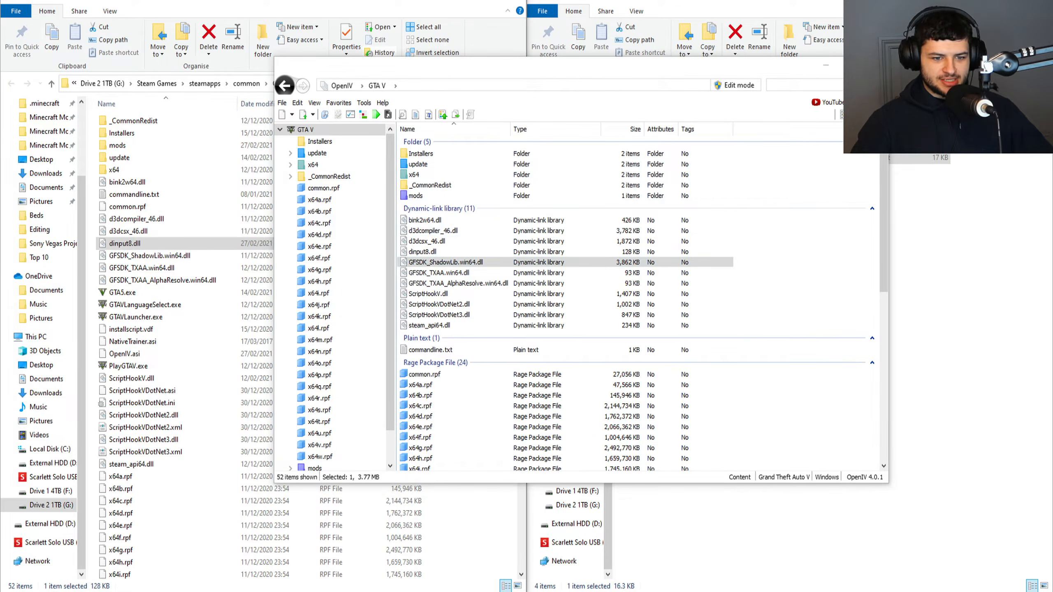
Examine the optionals and original files folders inside 798240-VisualV 1.0.510, and return to the OpenIV window.
{"action": "double_click", "coordinate": [668, 134]}
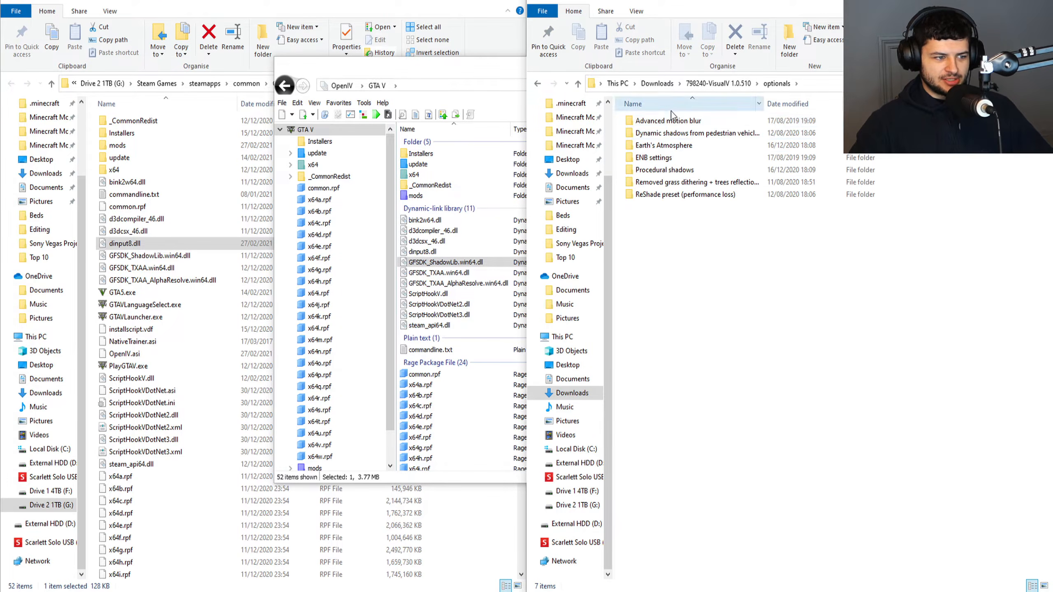
{"action": "key", "text": "BackSpace"}
{"action": "double_click", "coordinate": [648, 145]}
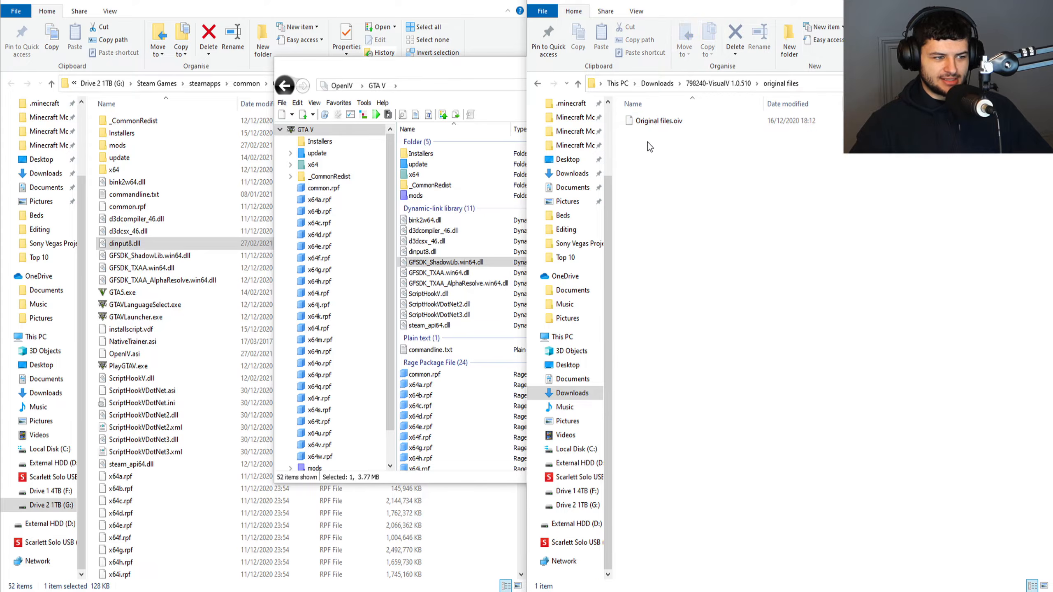
{"action": "key", "text": "BackSpace"}
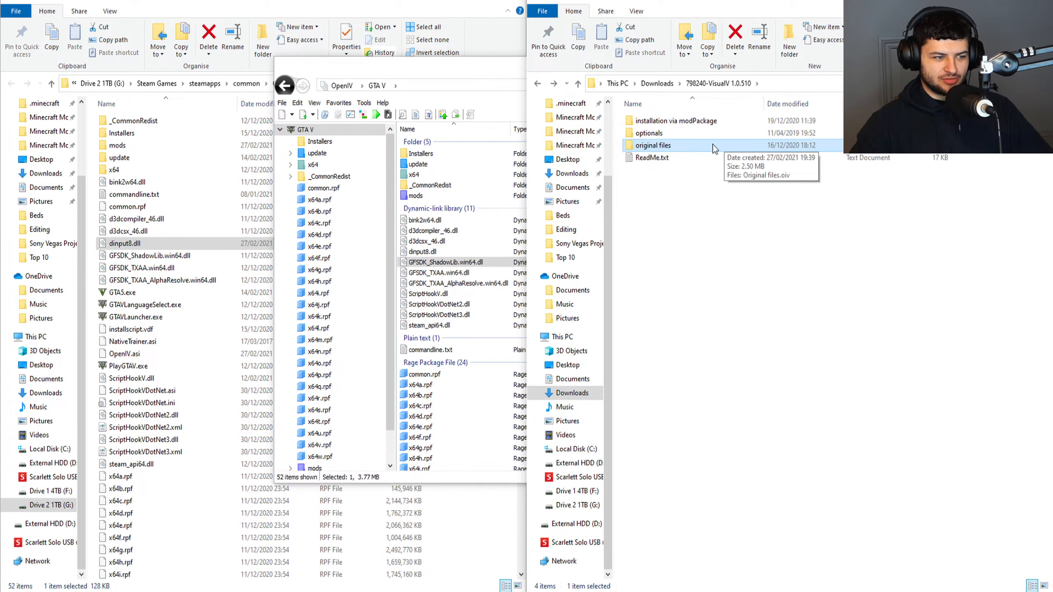
{"action": "double_click", "coordinate": [654, 145]}
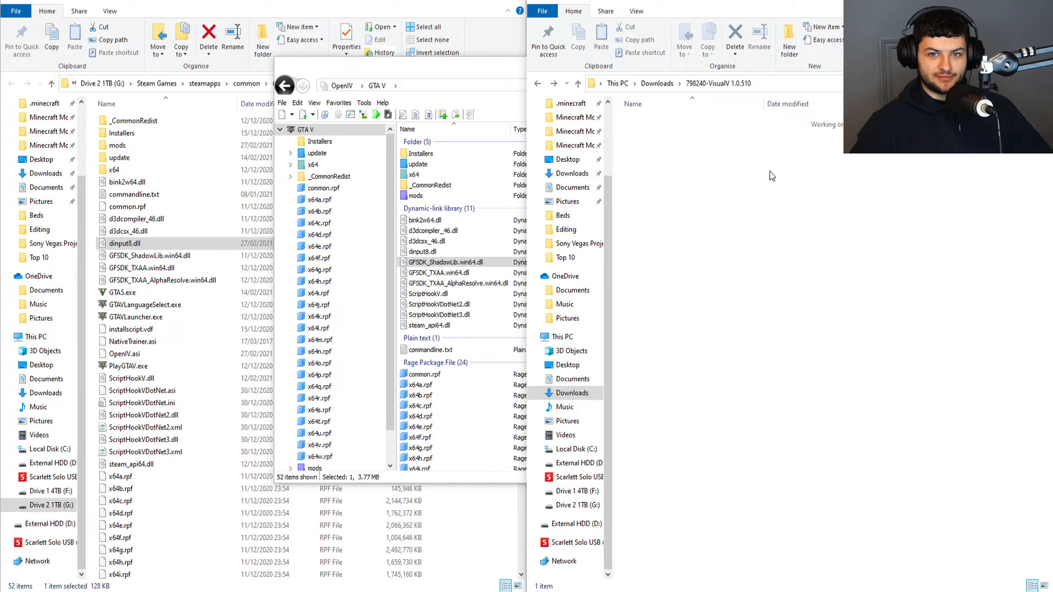
{"action": "key", "text": "BackSpace"}
{"action": "left_click", "coordinate": [415, 175]}
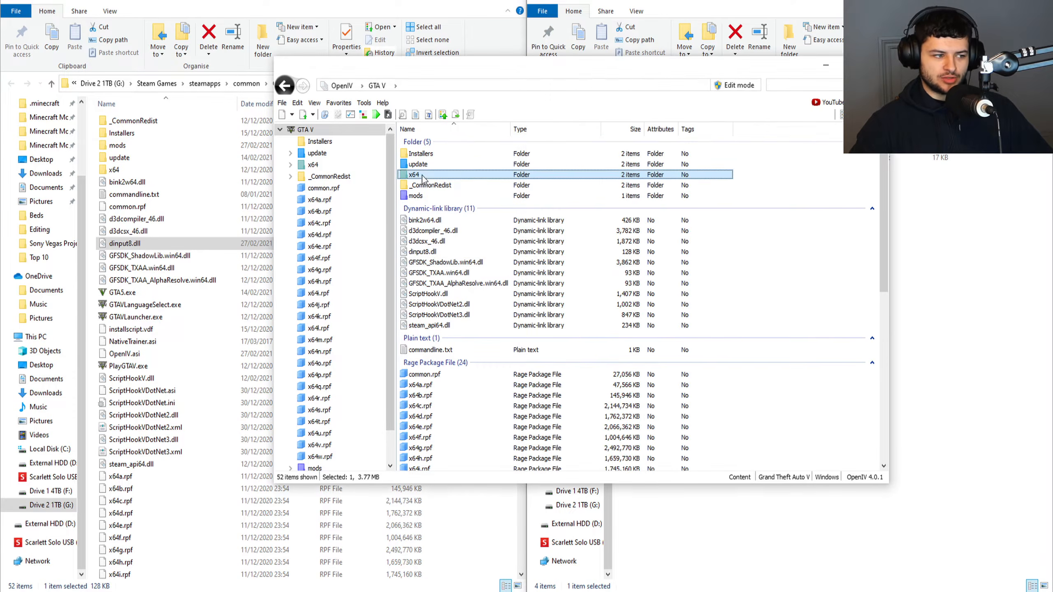
Examine the optional components in the optionals folder of 798240-VisualV 1.0.510, including ENB settings and Advanced motion blur.
{"action": "left_click", "coordinate": [915, 215]}
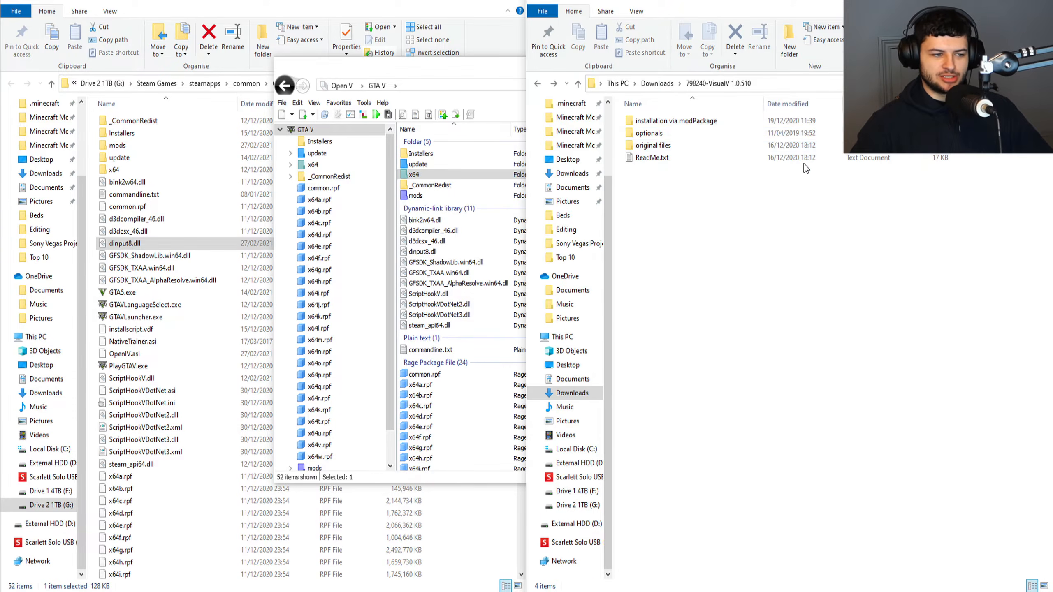
{"action": "double_click", "coordinate": [670, 134]}
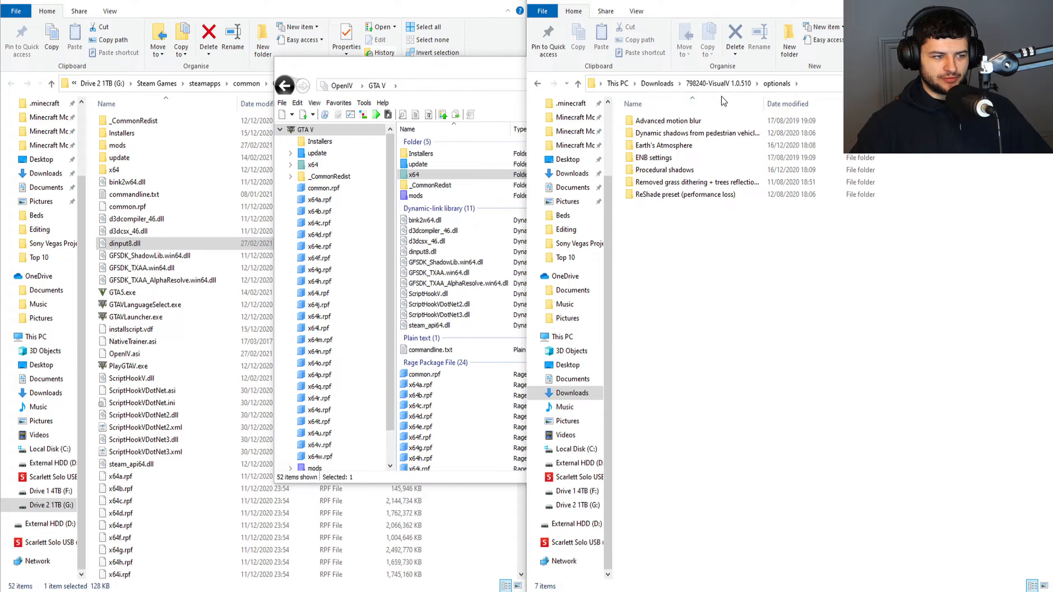
{"action": "mouse_move", "coordinate": [680, 197]}
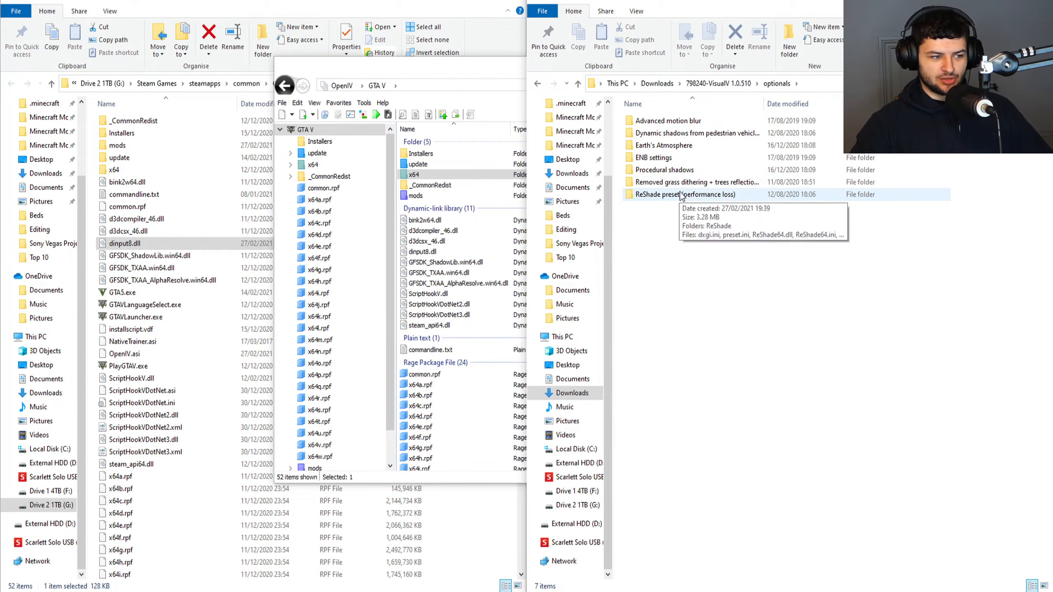
{"action": "left_click", "coordinate": [671, 158]}
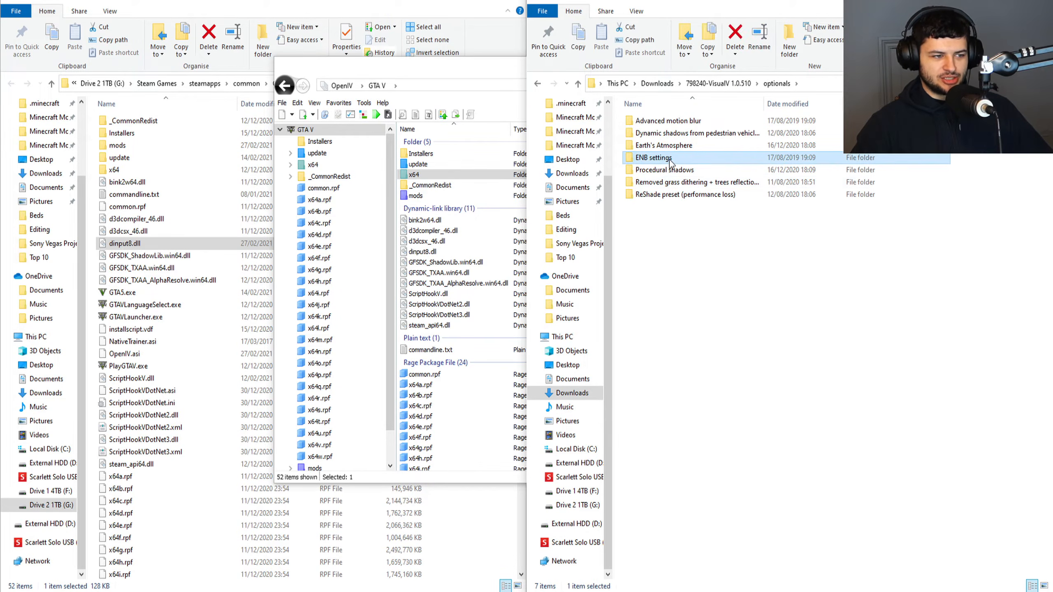
{"action": "left_click", "coordinate": [672, 123]}
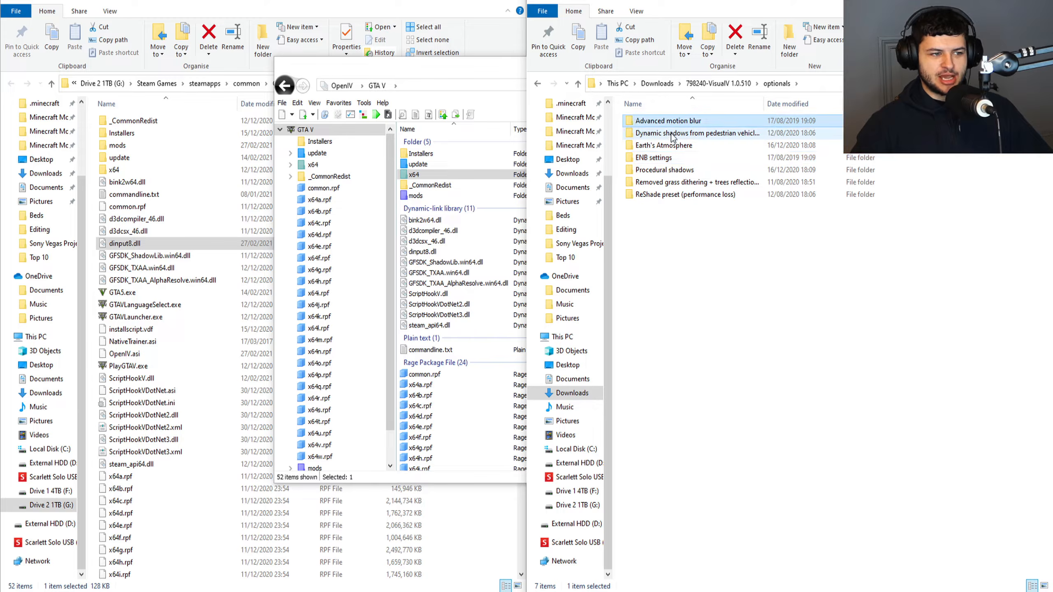
{"action": "left_click", "coordinate": [672, 133]}
{"action": "key", "text": "alt+Left"}
{"action": "mouse_move", "coordinate": [708, 135]}
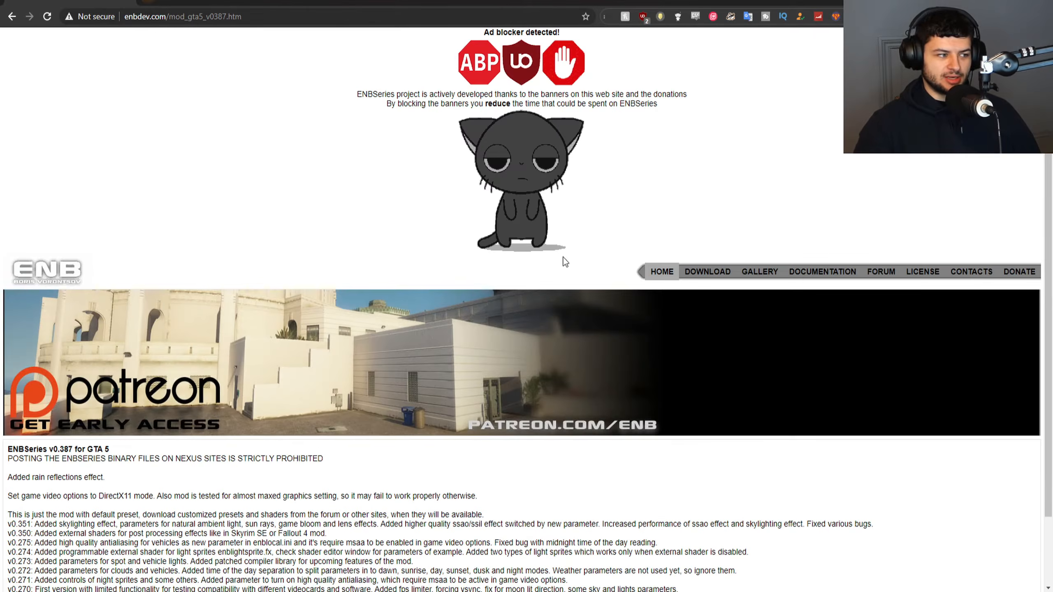
Download ENBSeries v0.387 for GTA 5 from enbdev.com and extract enbseries_gta5_v0387.zip in Downloads.
{"action": "scroll", "coordinate": [313, 275], "scroll_direction": "down", "scroll_amount": 2}
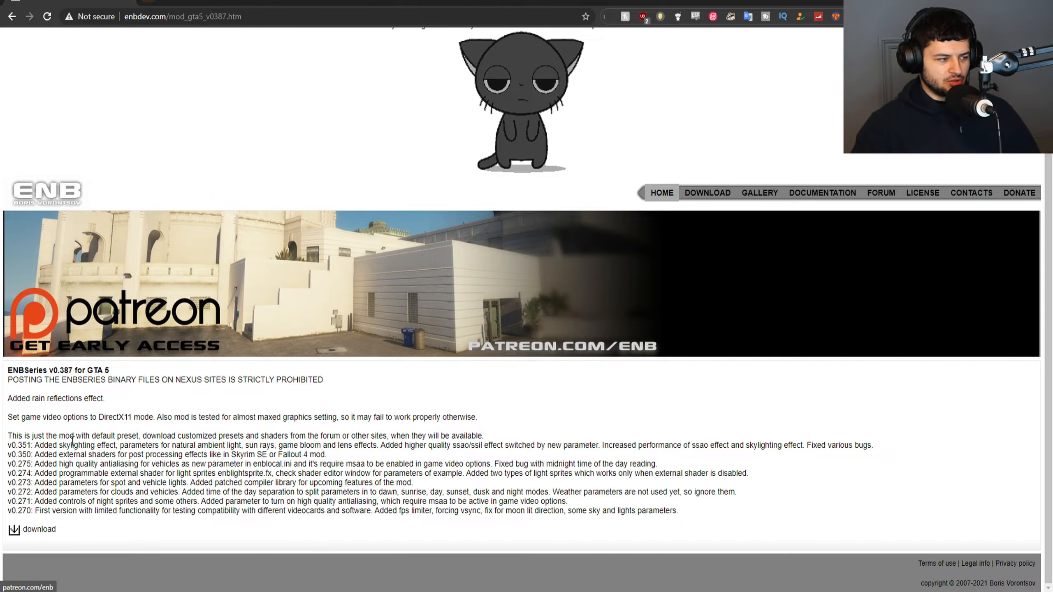
{"action": "left_click", "coordinate": [17, 535]}
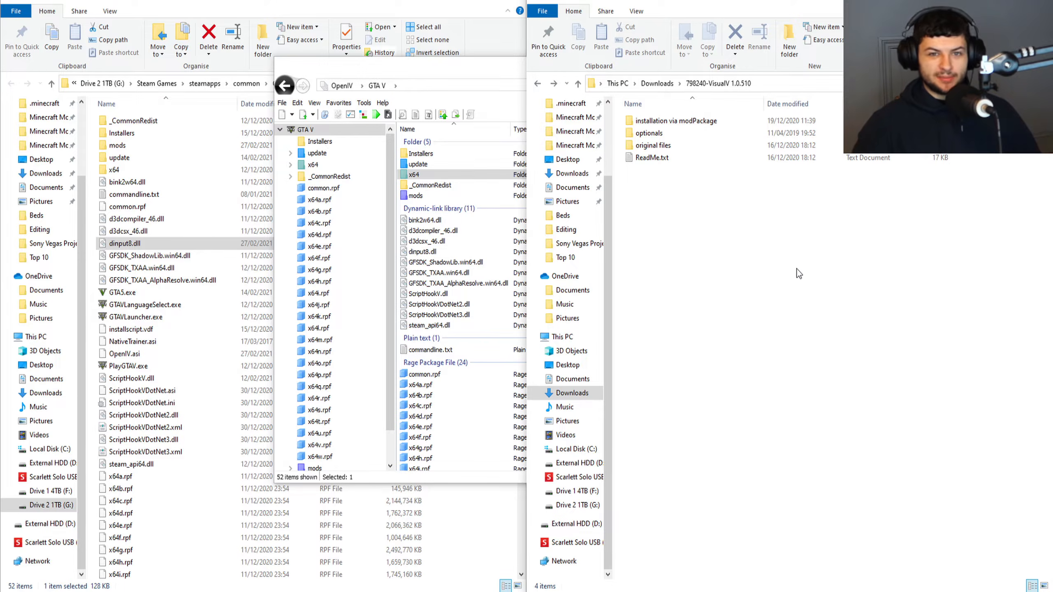
{"action": "left_click", "coordinate": [540, 82]}
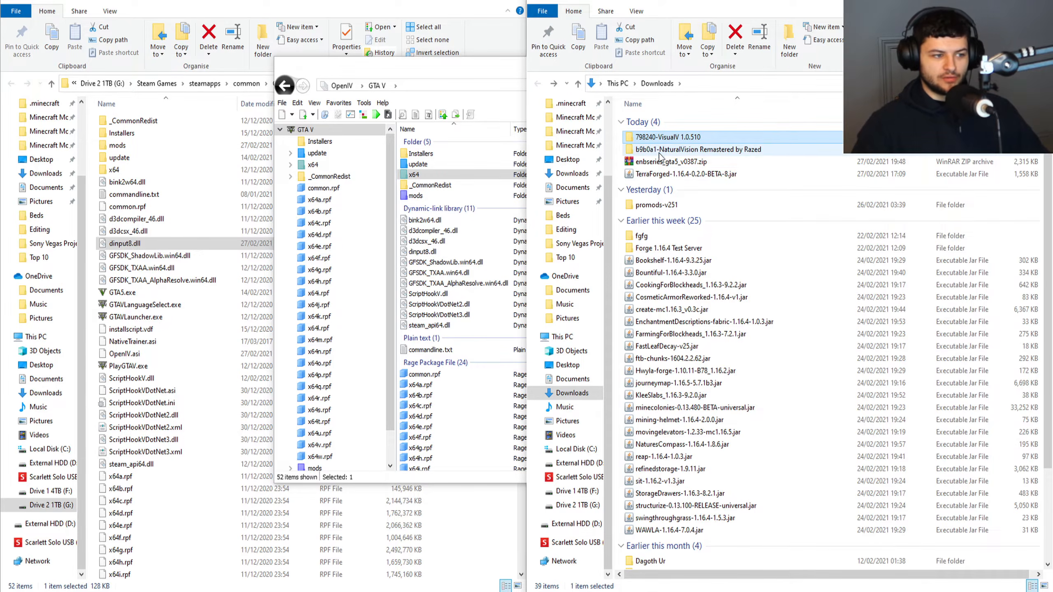
{"action": "right_click", "coordinate": [653, 163]}
{"action": "key", "text": "Escape"}
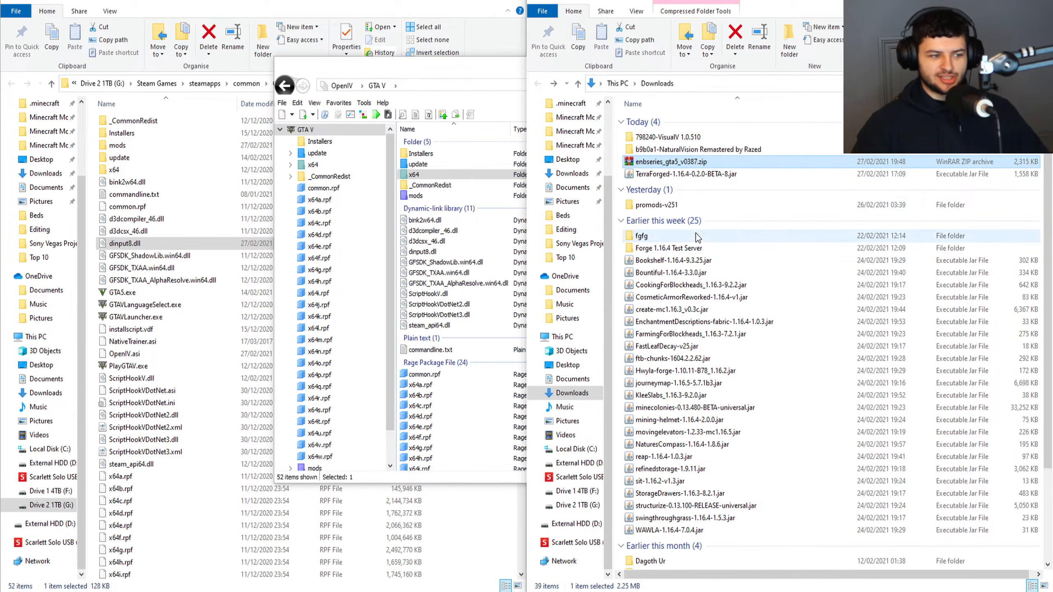
Copy all files from the WrapperVersion folder of enbseries_gta5_v0387 into the Grand Theft Auto V folder.
{"action": "double_click", "coordinate": [670, 174]}
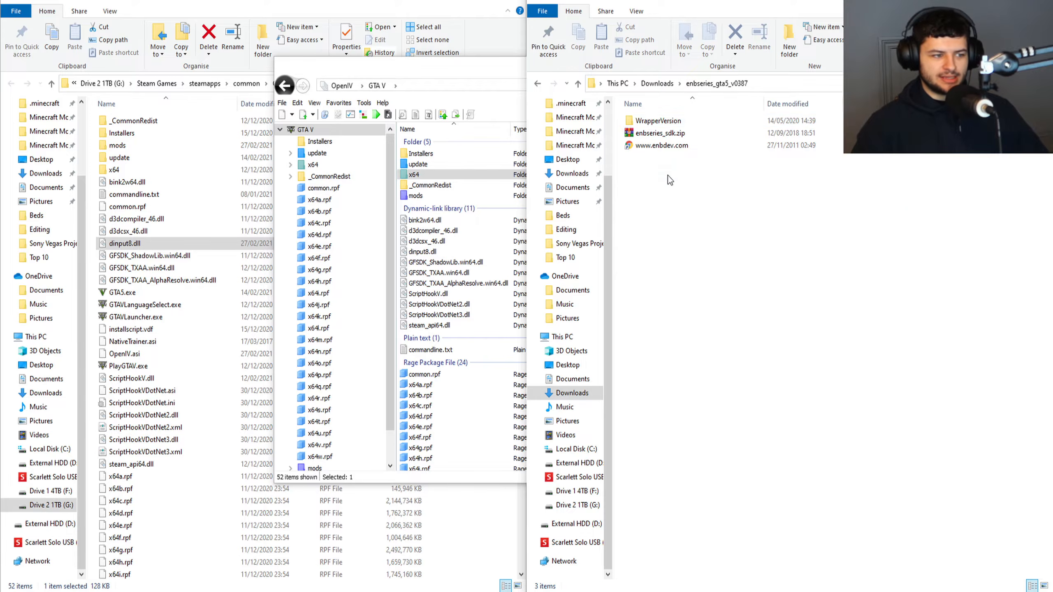
{"action": "double_click", "coordinate": [663, 122]}
{"action": "left_click_drag", "start_coordinate": [740, 339], "coordinate": [234, 8]}
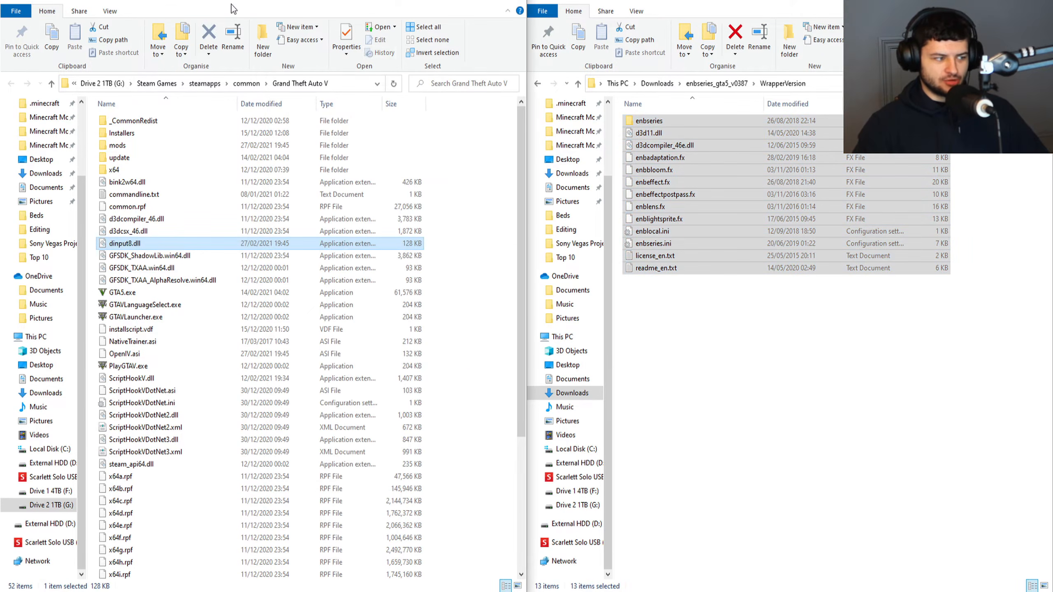
{"action": "left_click", "coordinate": [228, 207]}
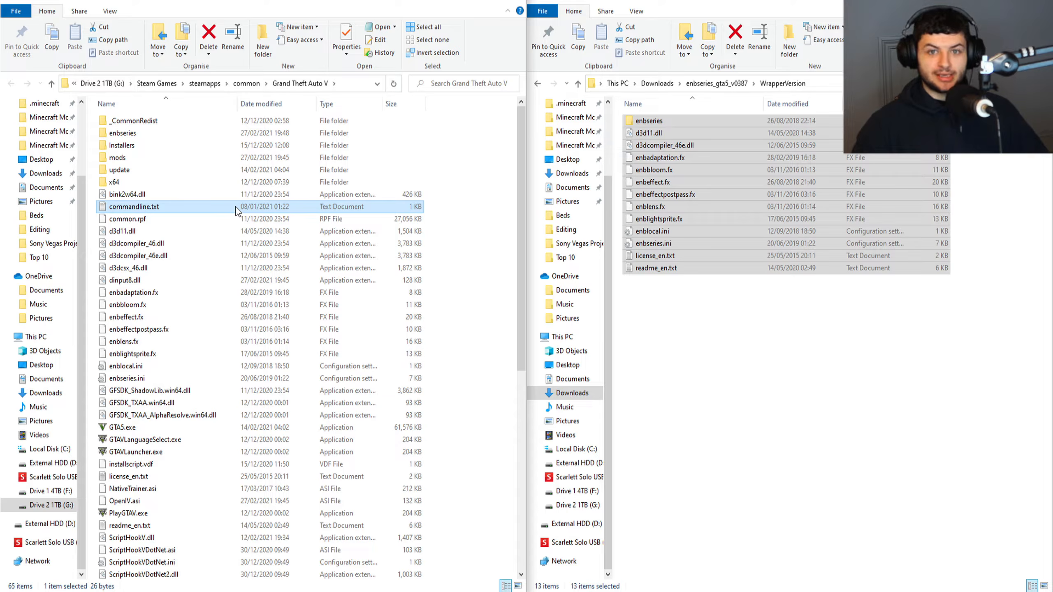
Open the "ReShade preset (performance loss)" folder in the optionals of 798240-VisualV 1.0.510.
{"action": "left_click", "coordinate": [784, 381]}
{"action": "key", "text": "alt+Left"}
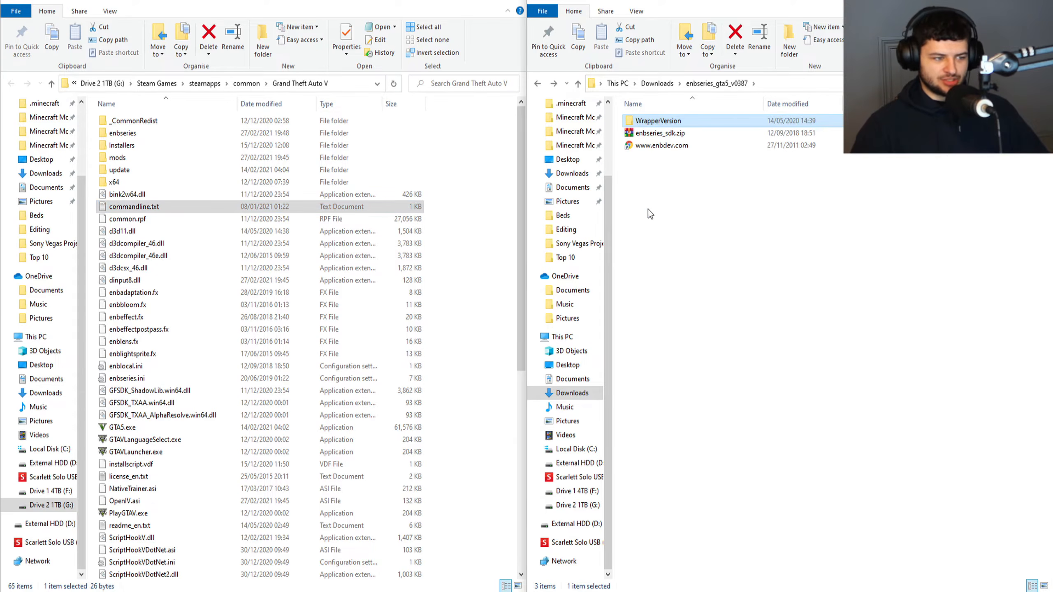
{"action": "key", "text": "alt+Left"}
{"action": "double_click", "coordinate": [663, 137]}
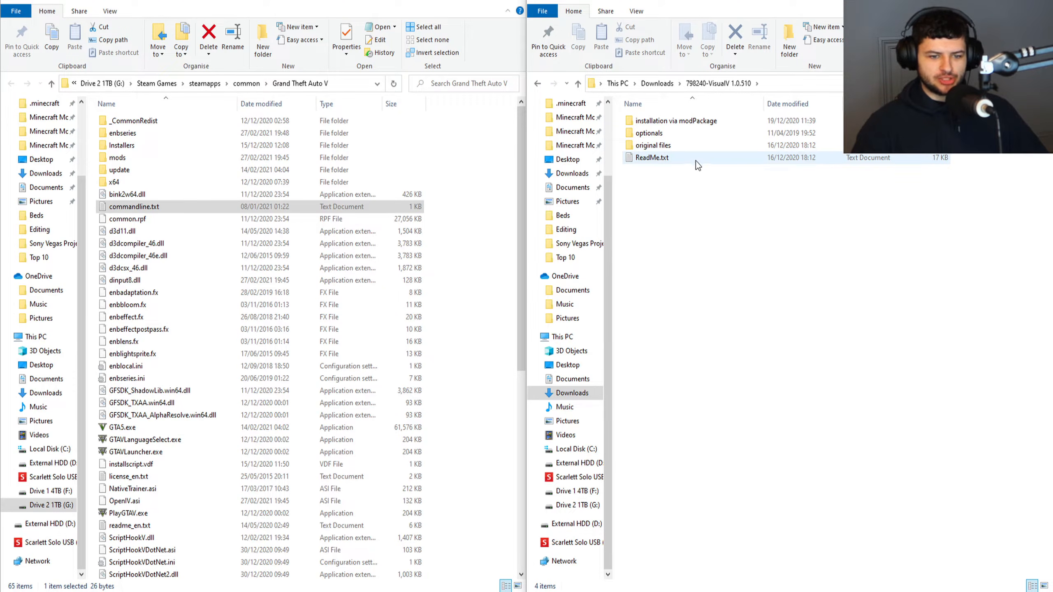
{"action": "double_click", "coordinate": [662, 133]}
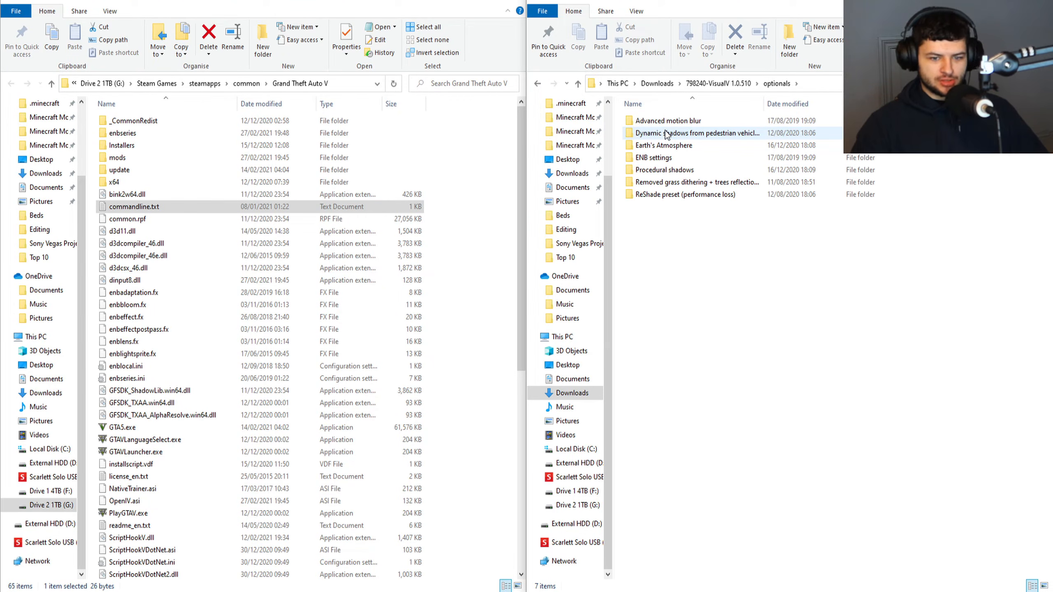
{"action": "double_click", "coordinate": [651, 193]}
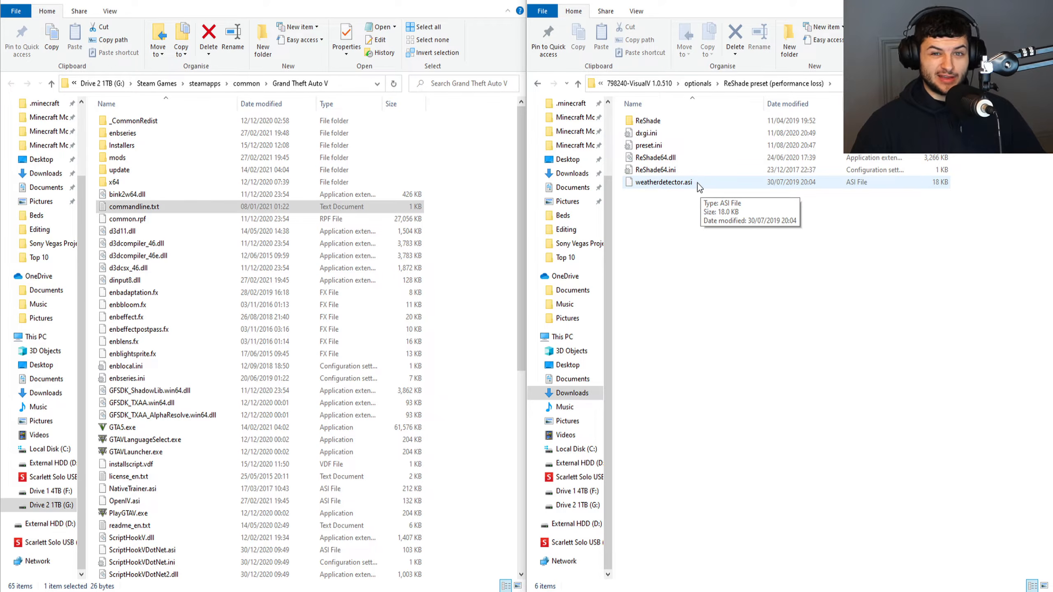
Examine the ReShade preset files, from the ReShade folder and dxgi.ini to weatherdetector.asi, without copying them.
{"action": "left_click_drag", "start_coordinate": [694, 182], "coordinate": [671, 137]}
{"action": "left_click", "coordinate": [675, 144]}
{"action": "left_click", "coordinate": [776, 220]}
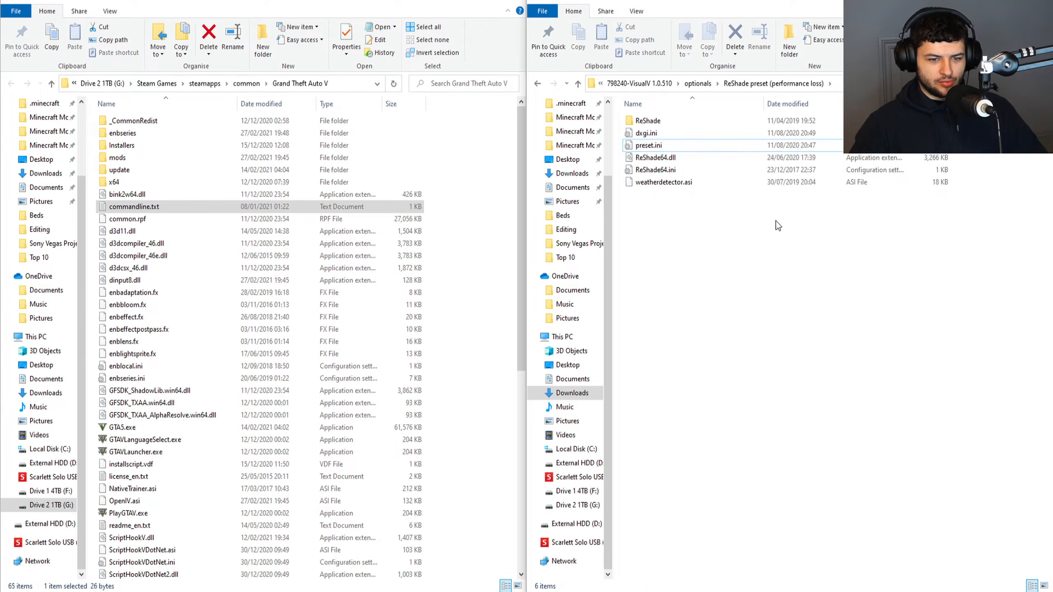
{"action": "key", "text": "ctrl+a"}
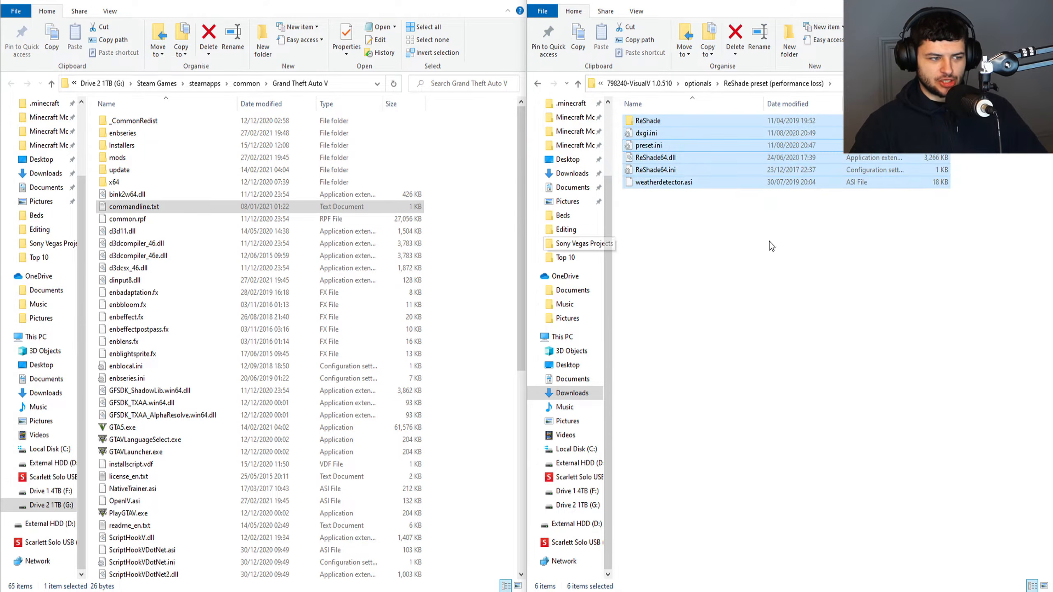
{"action": "left_click", "coordinate": [767, 241]}
{"action": "key", "text": "ctrl+a"}
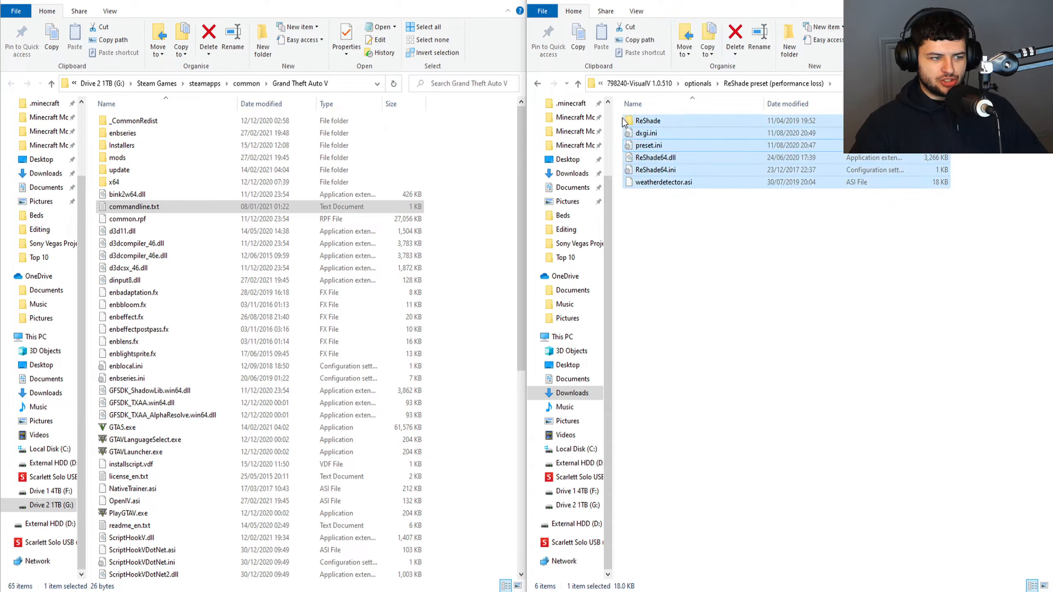
{"action": "left_click", "coordinate": [731, 237]}
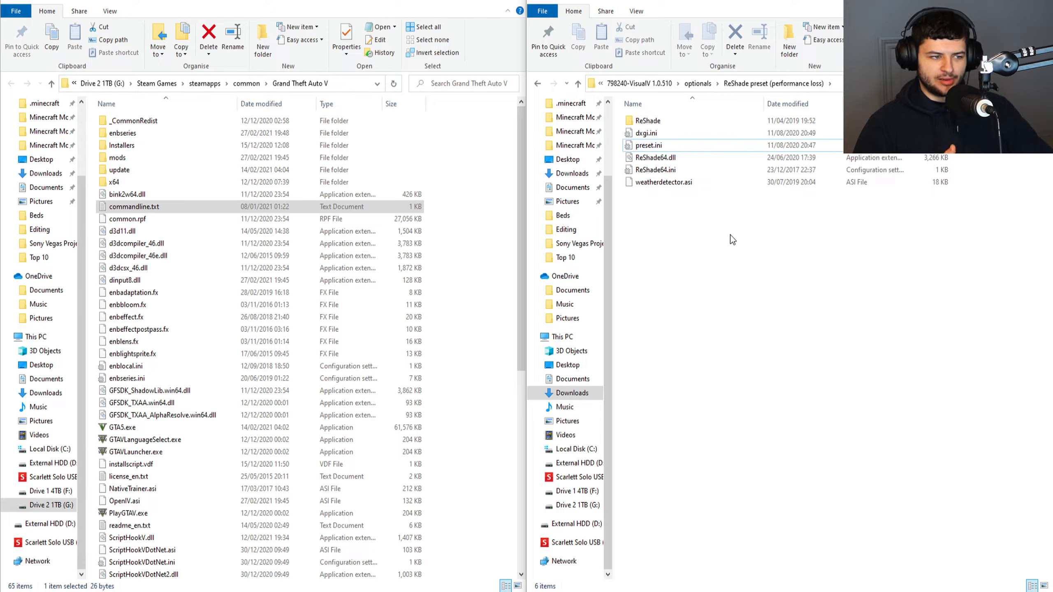
{"action": "left_click_drag", "start_coordinate": [796, 218], "coordinate": [700, 137]}
Return to the 798240-VisualV 1.0.510 folder and locate its ReadMe.txt.
{"action": "key", "text": "alt+Left"}
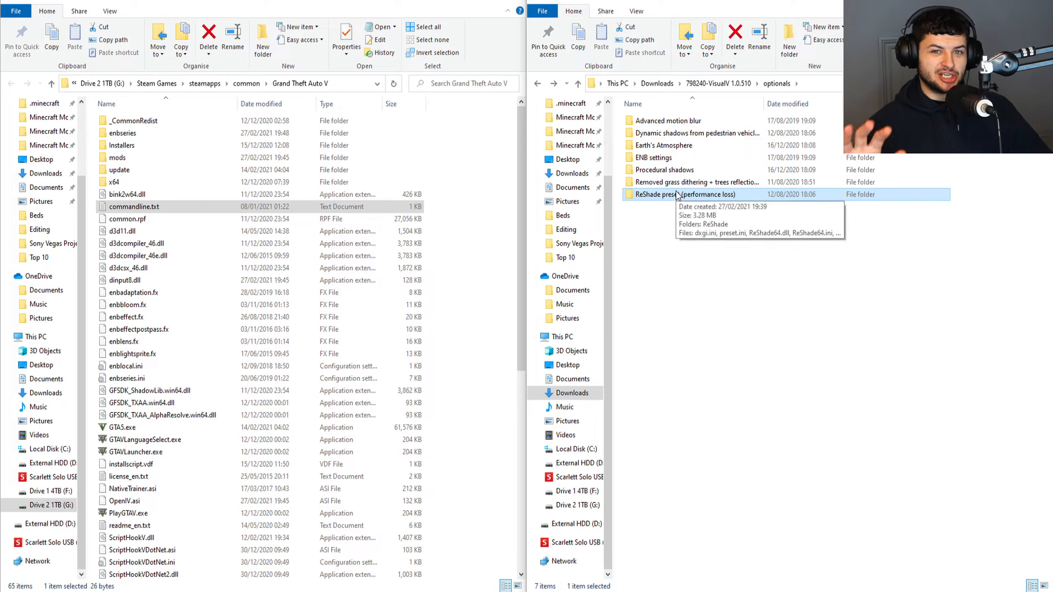
{"action": "key", "text": "alt+Left"}
{"action": "left_click", "coordinate": [651, 158]}
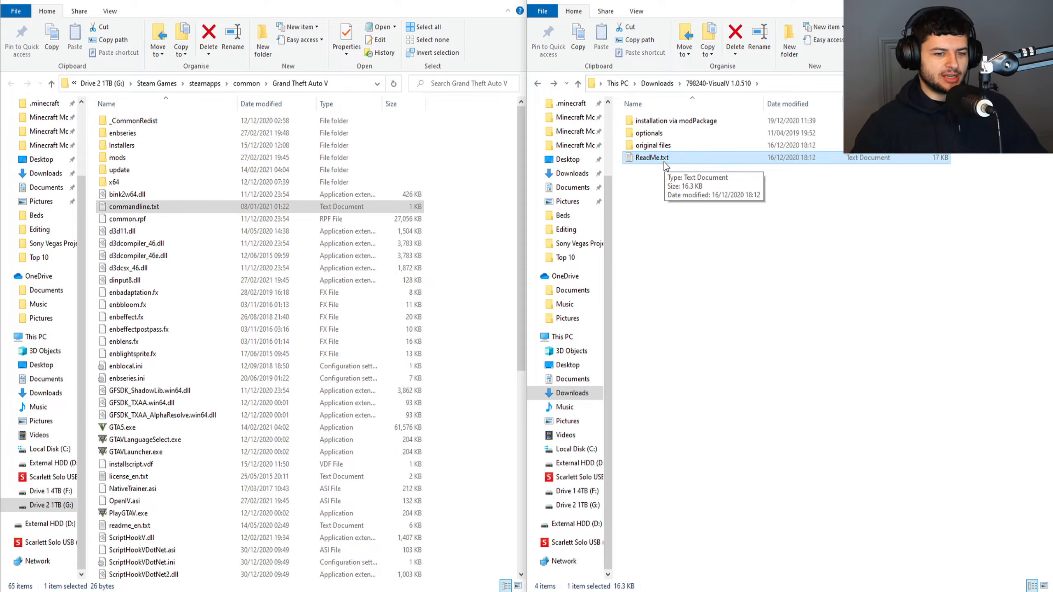
{"action": "left_click", "coordinate": [744, 199]}
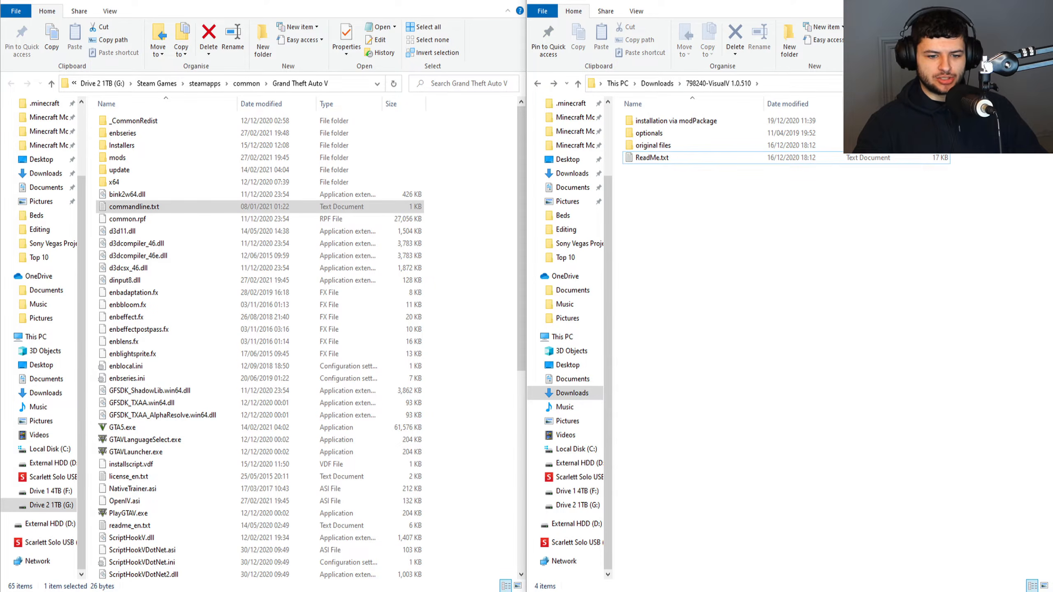
Delete the 798240-VisualV 1.0.510 folder from Downloads.
{"action": "key", "text": "alt+Left"}
{"action": "left_click", "coordinate": [686, 152]}
{"action": "left_click", "coordinate": [691, 138]}
{"action": "key", "text": "Delete"}
{"action": "left_click", "coordinate": [606, 242]}
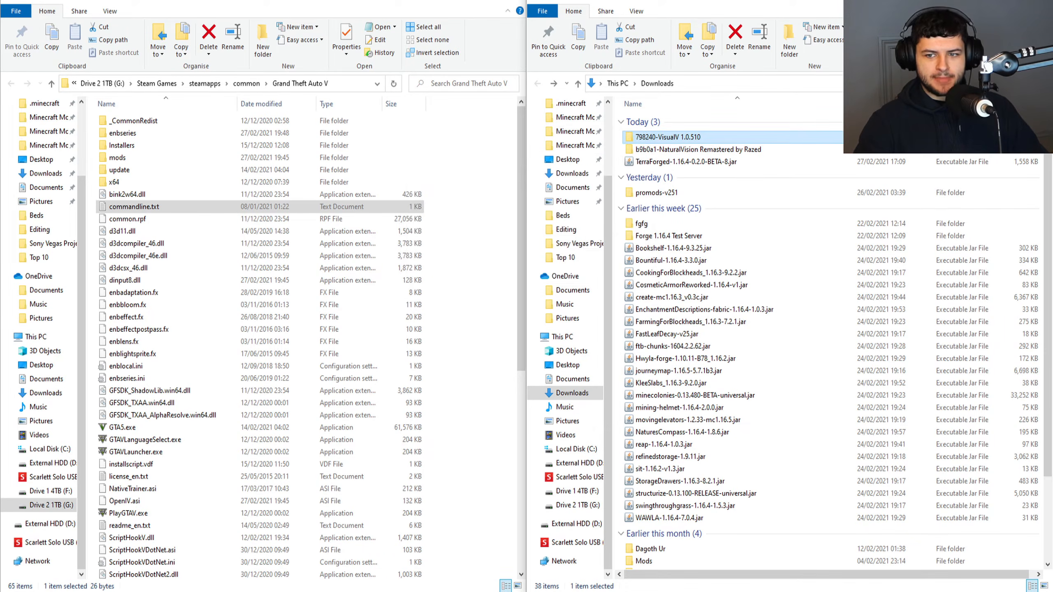
{"action": "left_click", "coordinate": [675, 152]}
{"action": "left_click", "coordinate": [680, 138]}
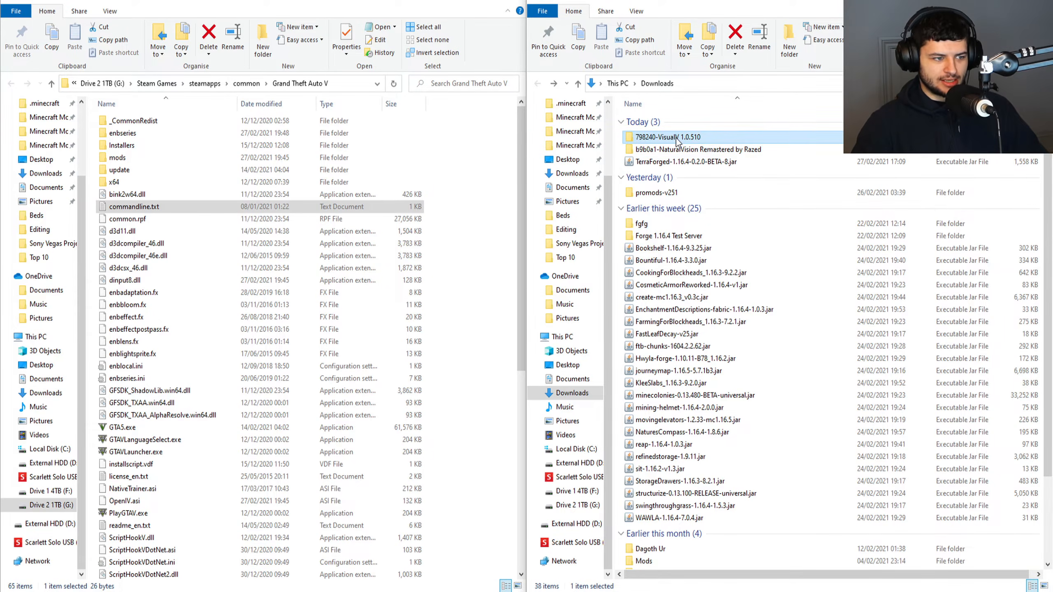
{"action": "key", "text": "Delete"}
Open the b9b0a1-NaturalVision Remastered by Razed folder and look over Main Files, NaturalVision Installer.oiv and Optional Add-Ons.
{"action": "double_click", "coordinate": [682, 138]}
{"action": "left_click", "coordinate": [660, 122]}
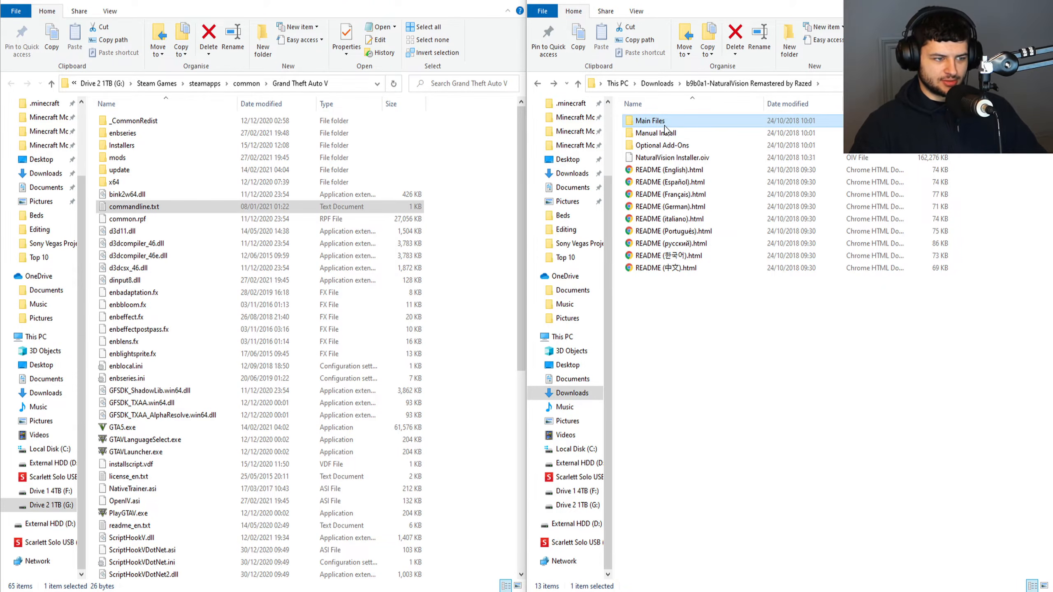
{"action": "left_click", "coordinate": [660, 158]}
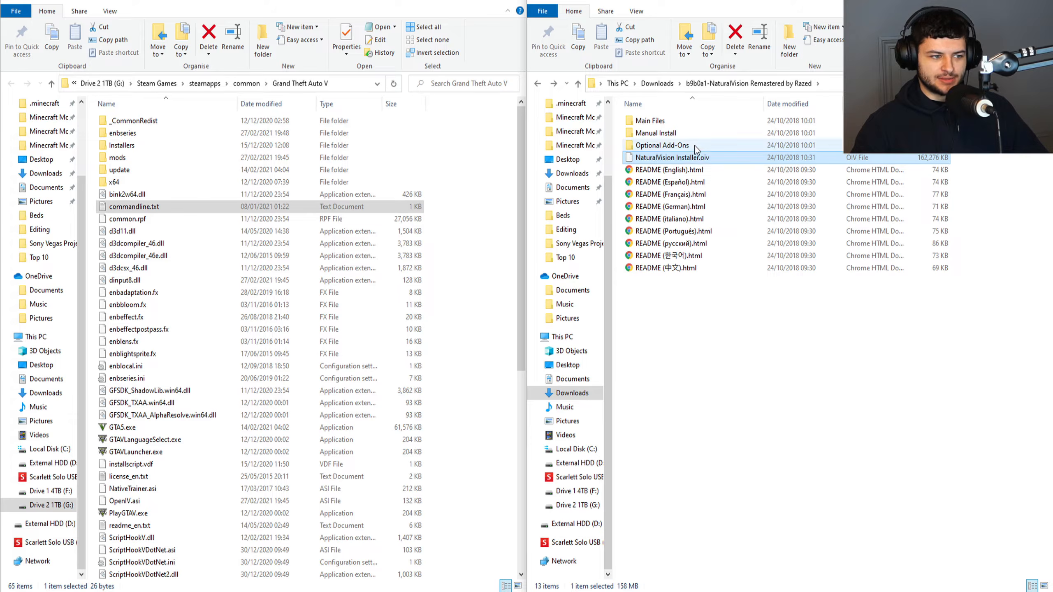
{"action": "left_click", "coordinate": [658, 147]}
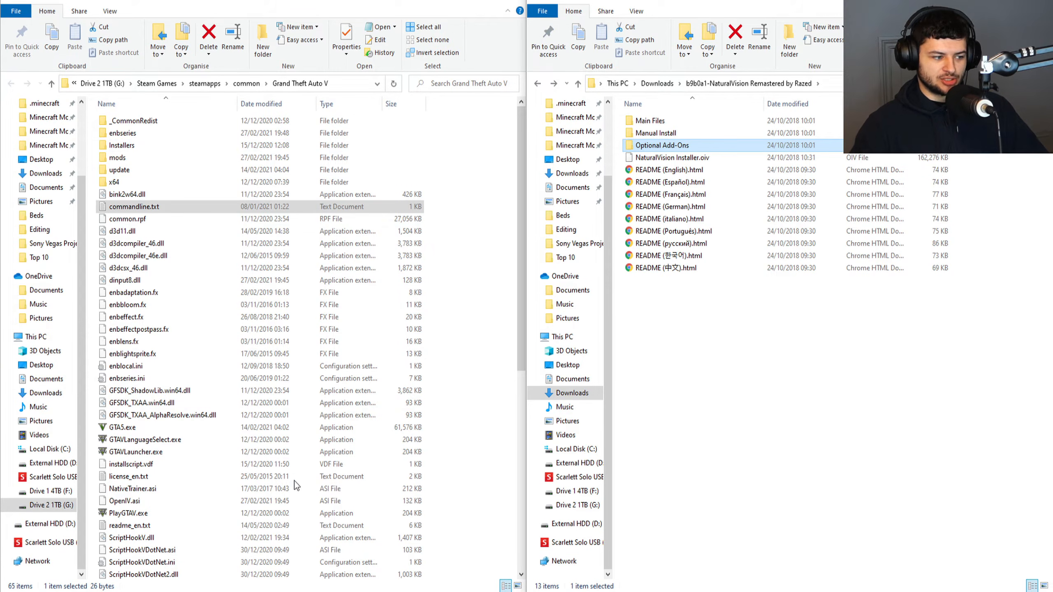
Switch to OpenIV and load NaturalVision Installer.oiv from the b9b0a1-NaturalVision Remastered by Razed folder in Downloads into its package installer.
{"action": "left_click", "coordinate": [305, 591]}
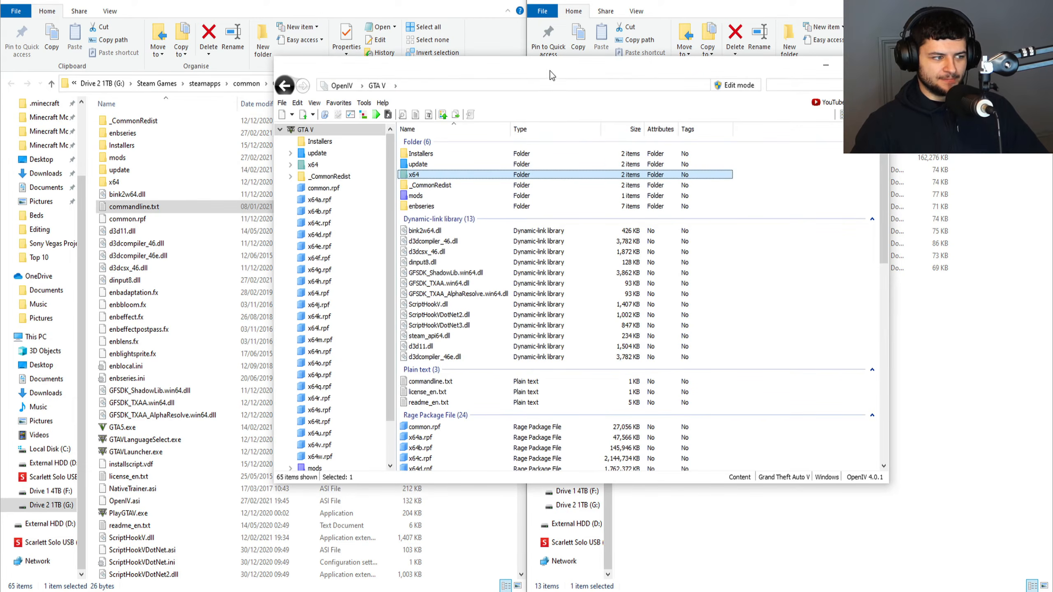
{"action": "left_click_drag", "start_coordinate": [552, 75], "coordinate": [484, 65]}
{"action": "left_click", "coordinate": [296, 93]}
{"action": "left_click", "coordinate": [315, 168]}
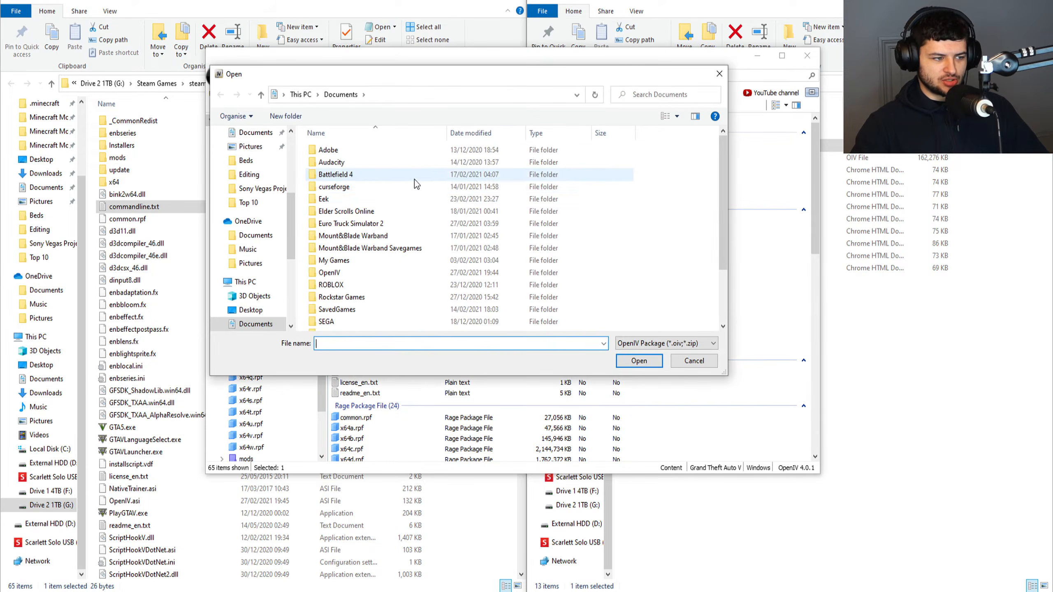
{"action": "scroll", "coordinate": [291, 195], "scroll_direction": "up", "scroll_amount": 4}
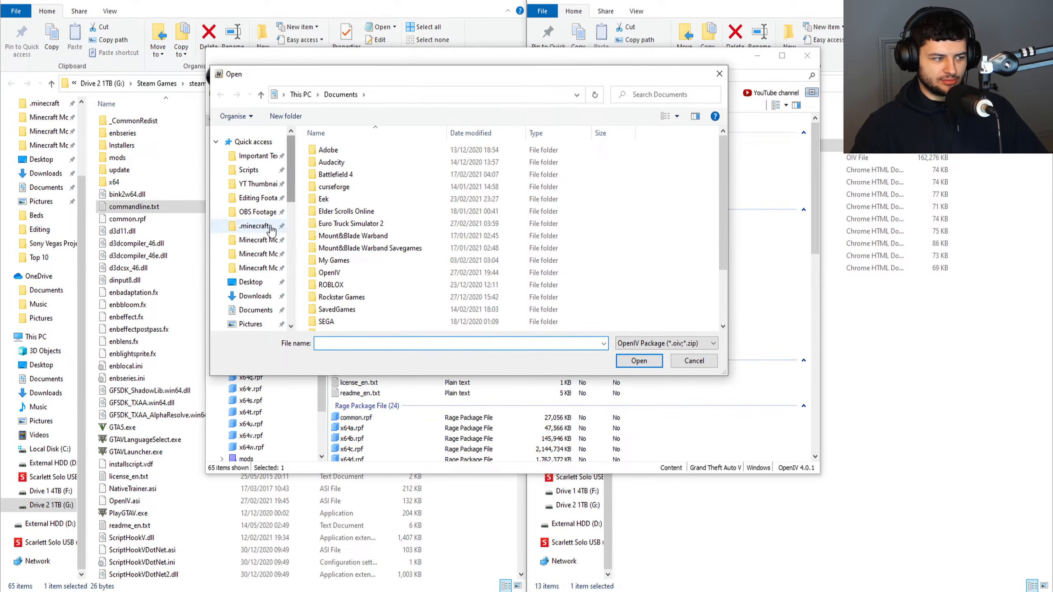
{"action": "left_click", "coordinate": [255, 296]}
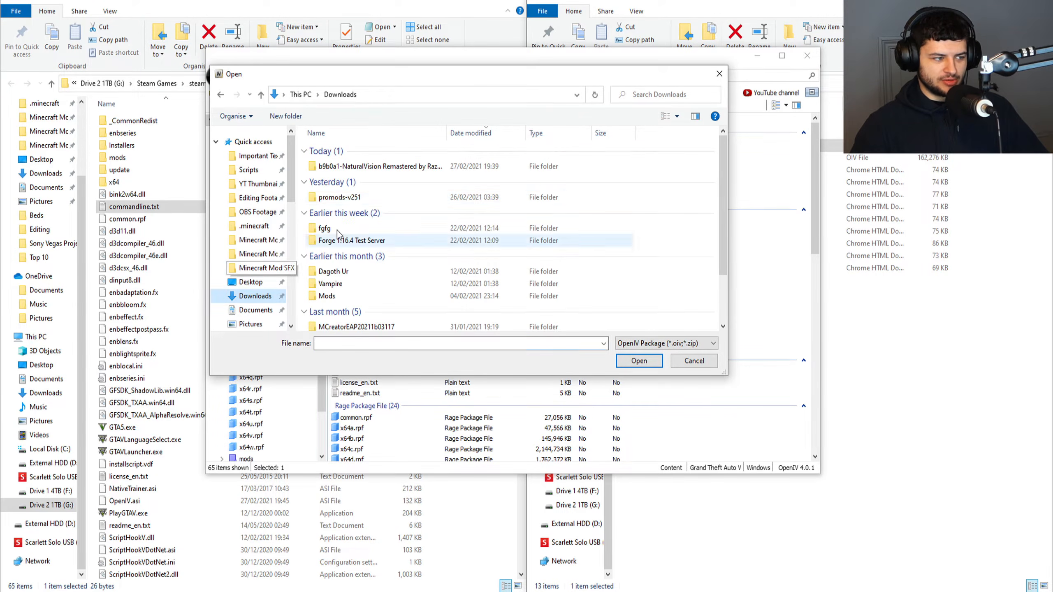
{"action": "double_click", "coordinate": [360, 169]}
{"action": "double_click", "coordinate": [353, 188]}
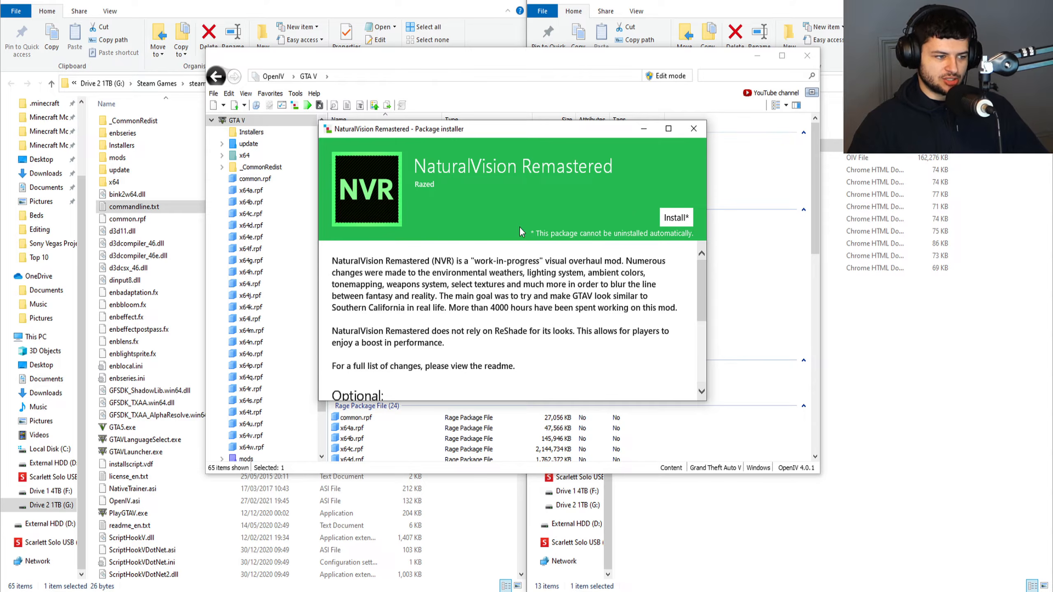
Install the NaturalVision Remastered package into the "mods" folder and close the package installer.
{"action": "left_click", "coordinate": [676, 217]}
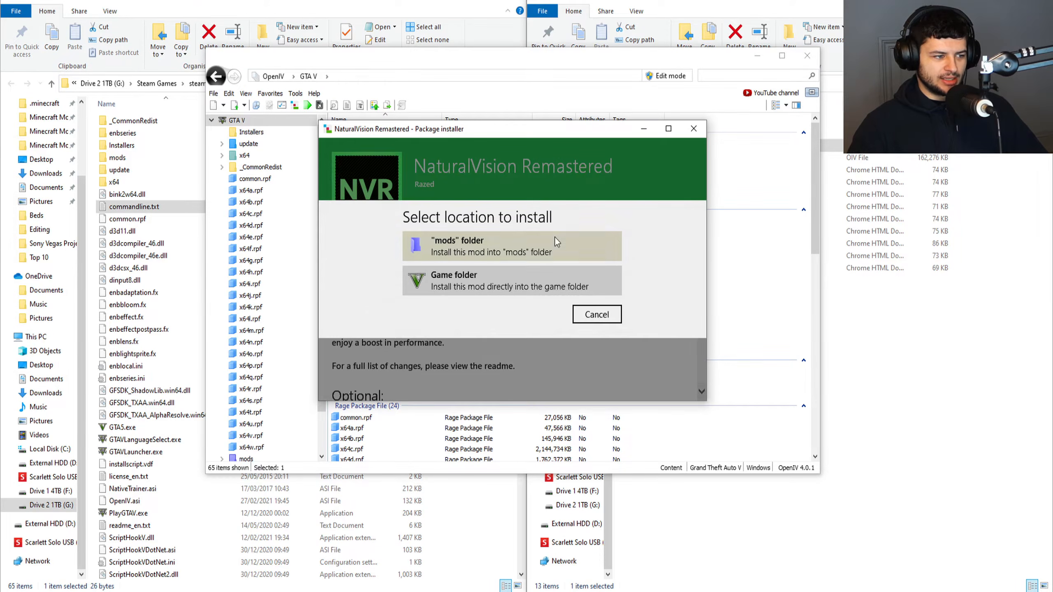
{"action": "left_click", "coordinate": [479, 246]}
{"action": "left_click", "coordinate": [486, 313]}
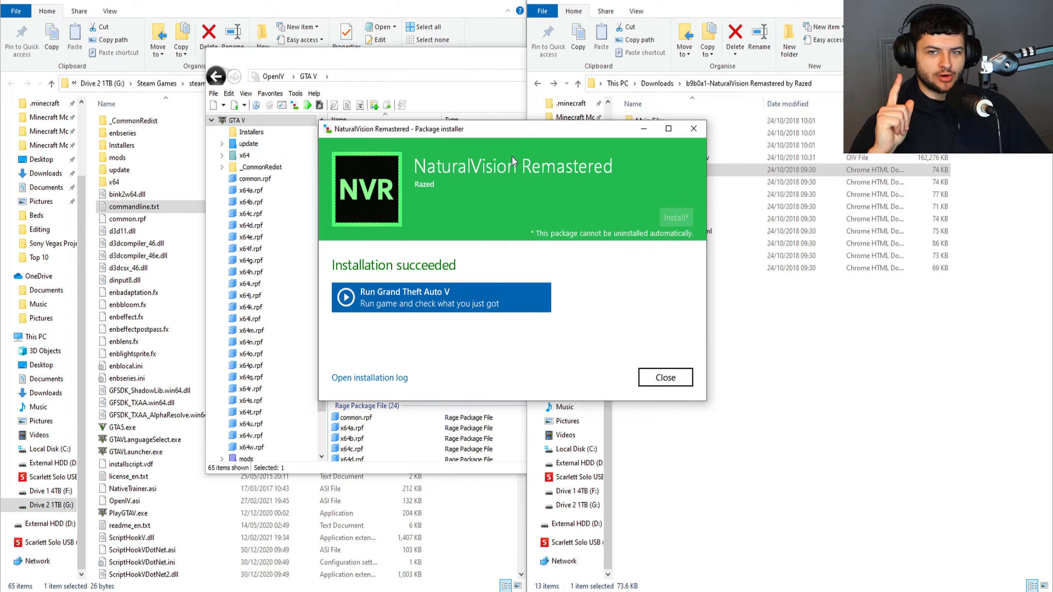
{"action": "left_click", "coordinate": [665, 377]}
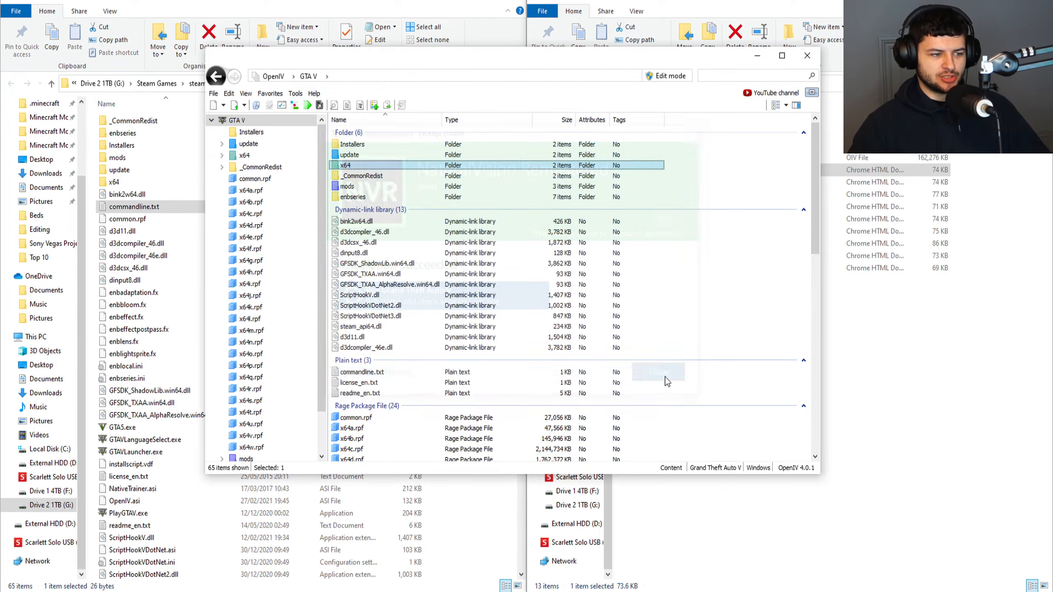
Copy timecyclemods.asi and timecyclemods.ini from NaturalVision's Main Files folder into the Grand Theft Auto V folder.
{"action": "left_click", "coordinate": [666, 10]}
{"action": "left_click", "coordinate": [680, 309]}
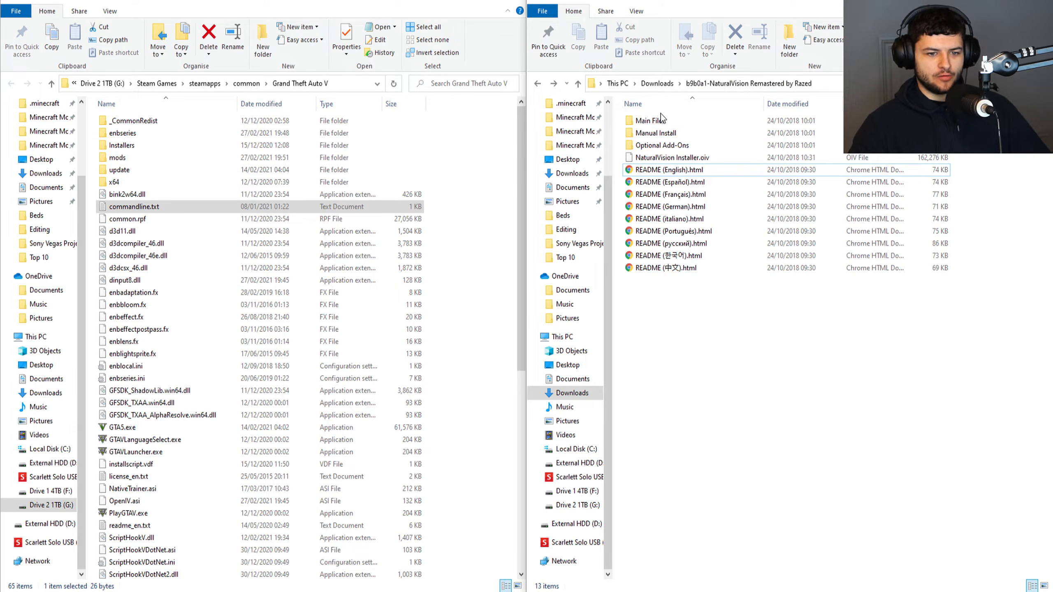
{"action": "left_click", "coordinate": [645, 124]}
{"action": "left_click_drag", "start_coordinate": [729, 175], "coordinate": [622, 139]}
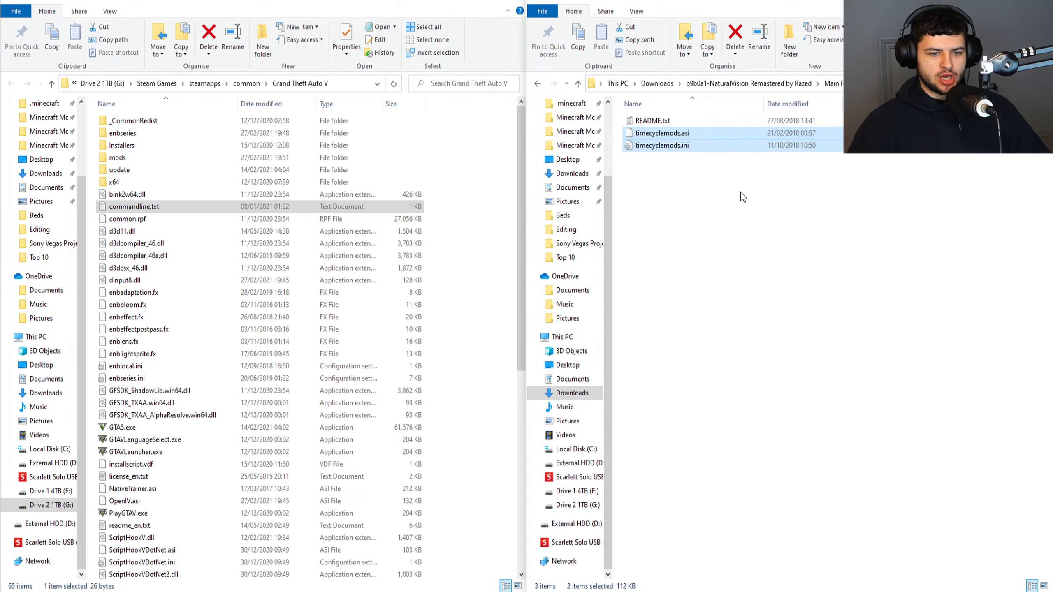
{"action": "right_click", "coordinate": [651, 132]}
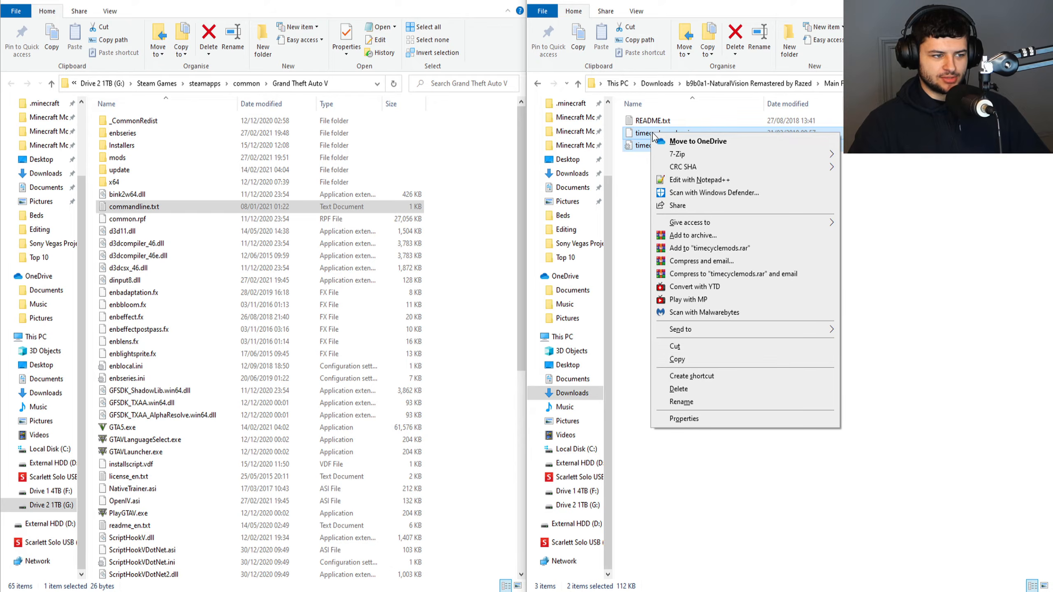
{"action": "left_click", "coordinate": [684, 360]}
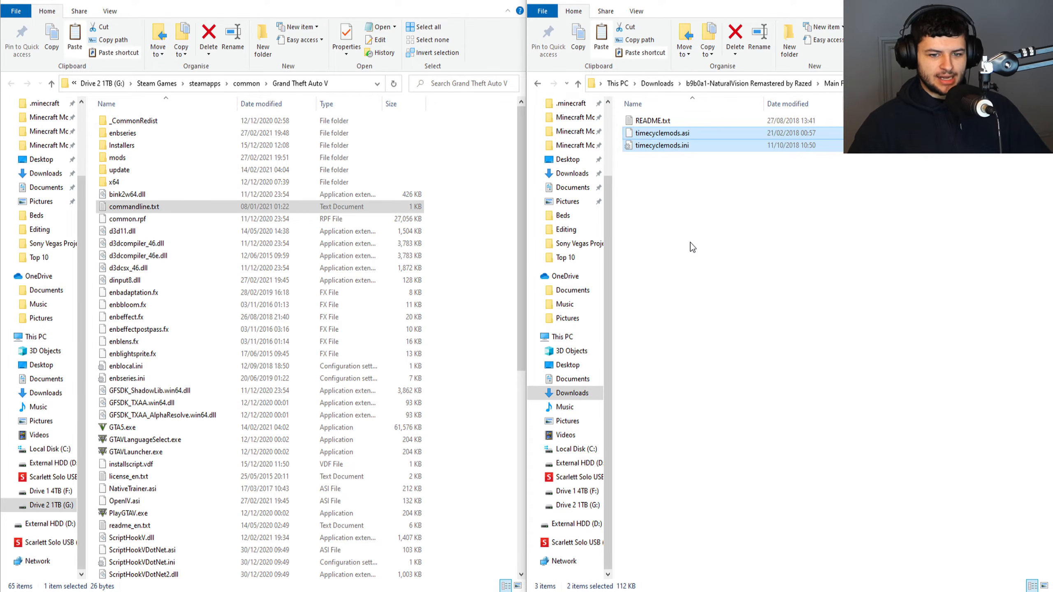
{"action": "left_click_drag", "start_coordinate": [663, 140], "coordinate": [394, 5]}
{"action": "scroll", "coordinate": [174, 498], "scroll_direction": "down", "scroll_amount": 4}
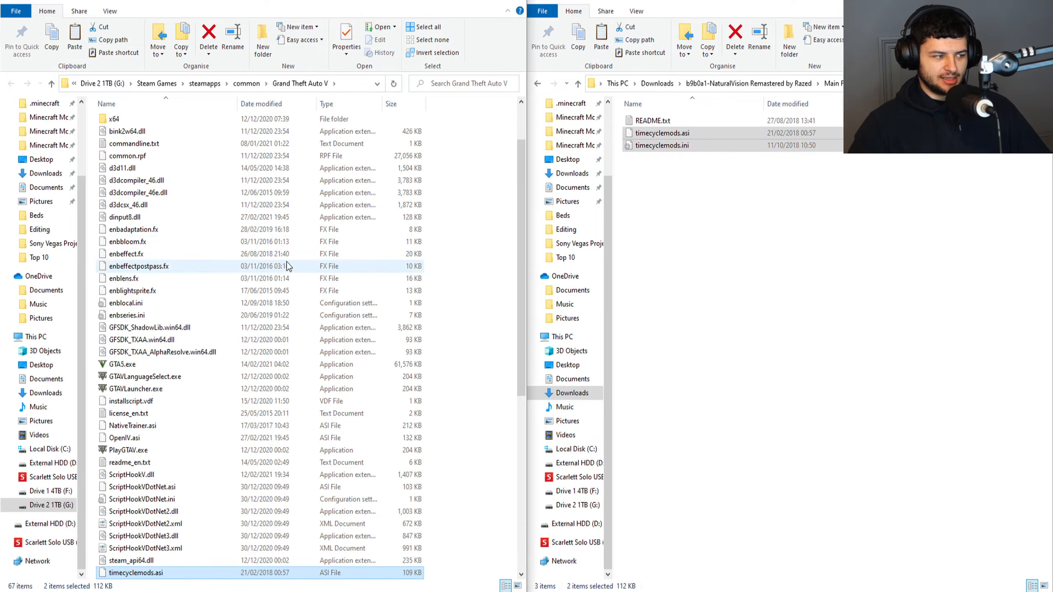
{"action": "left_click", "coordinate": [170, 462]}
{"action": "scroll", "coordinate": [169, 462], "scroll_direction": "up", "scroll_amount": 4}
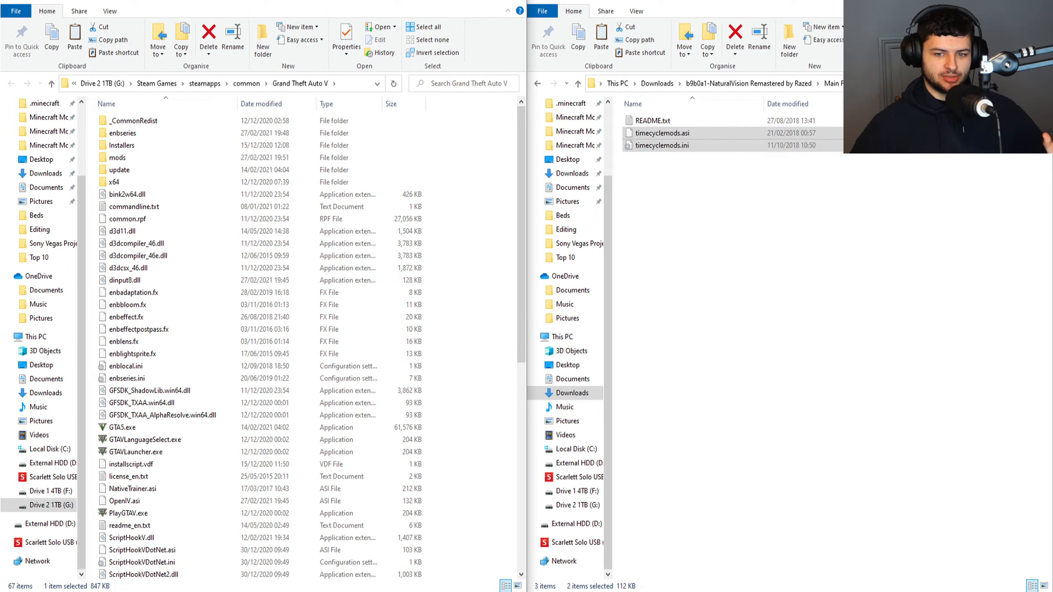
Switch to Steam and launch Grand Theft Auto V from the library with the Play Grand Theft Auto V option.
{"action": "left_click", "coordinate": [767, 310]}
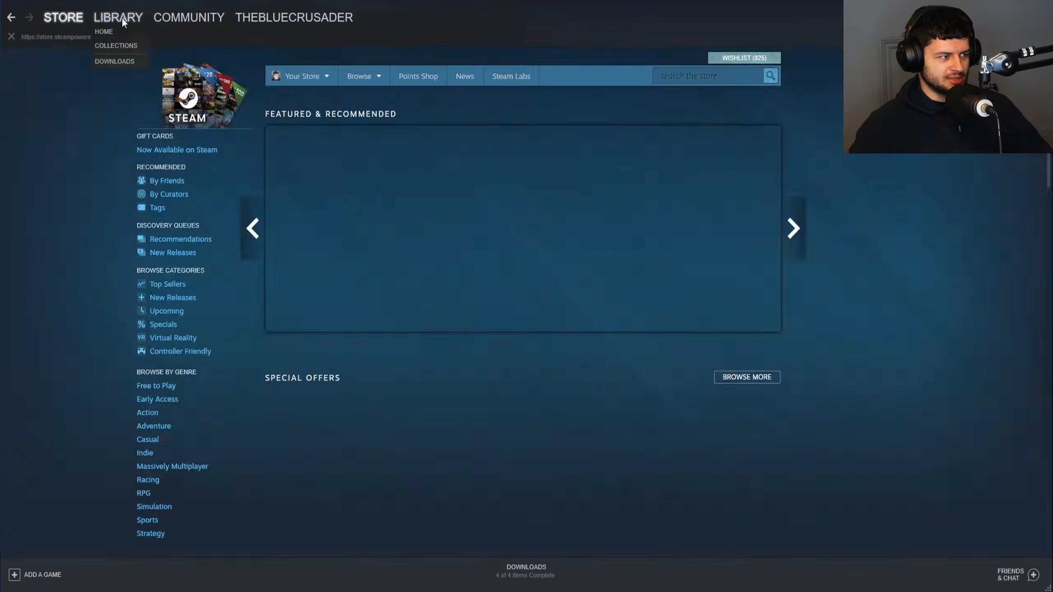
{"action": "left_click", "coordinate": [119, 17]}
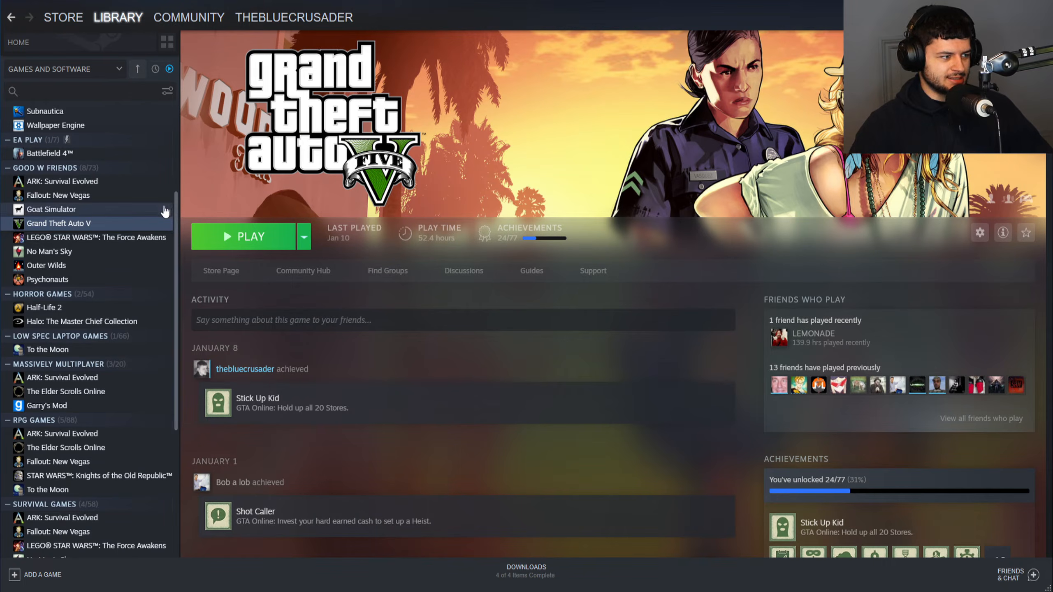
{"action": "left_click", "coordinate": [255, 240]}
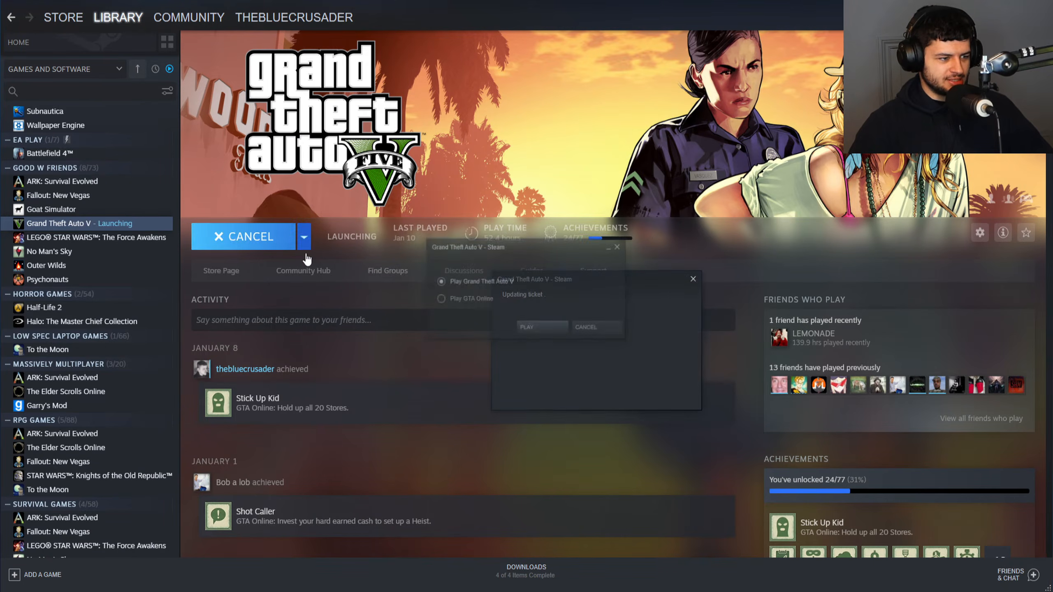
{"action": "left_click", "coordinate": [540, 327]}
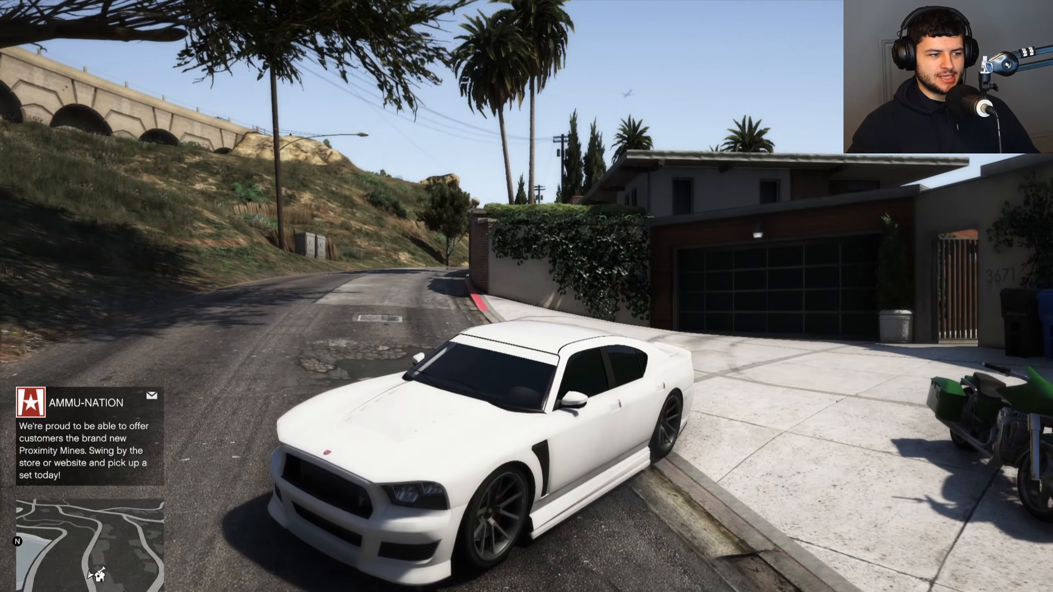
{"action": "key", "text": "s"}
{"action": "key", "text": "s"}
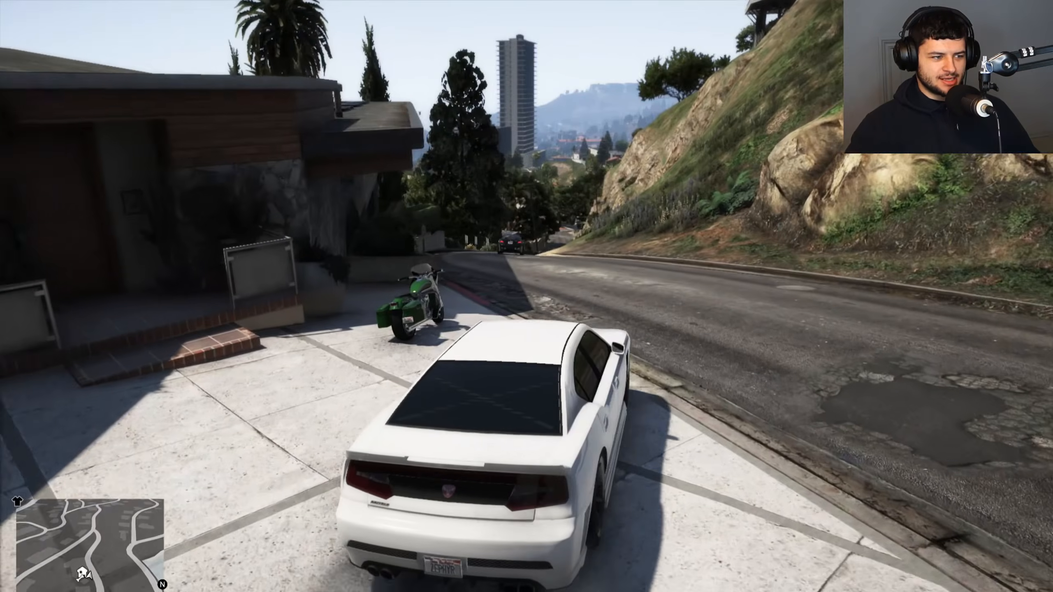
{"action": "key", "text": "w"}
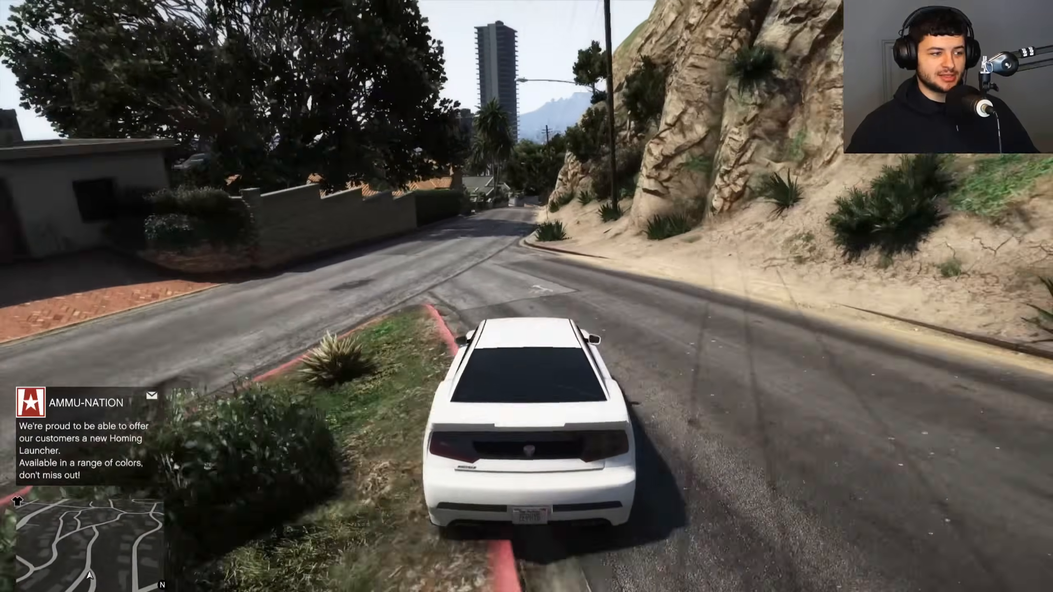
{"action": "key", "text": "d"}
{"action": "key", "text": "a"}
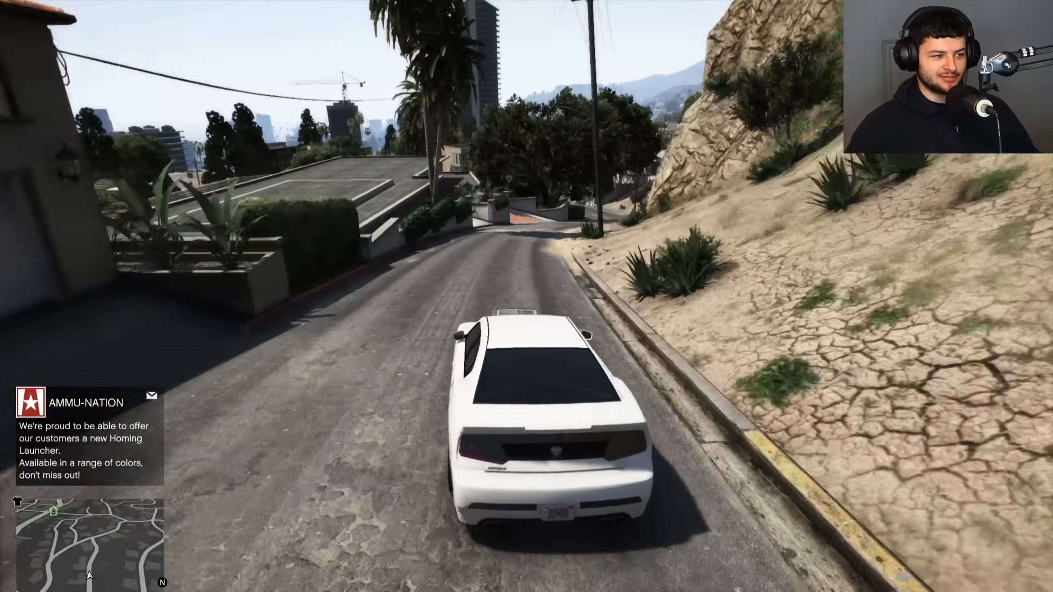
{"action": "key", "text": "w"}
{"action": "key", "text": "a"}
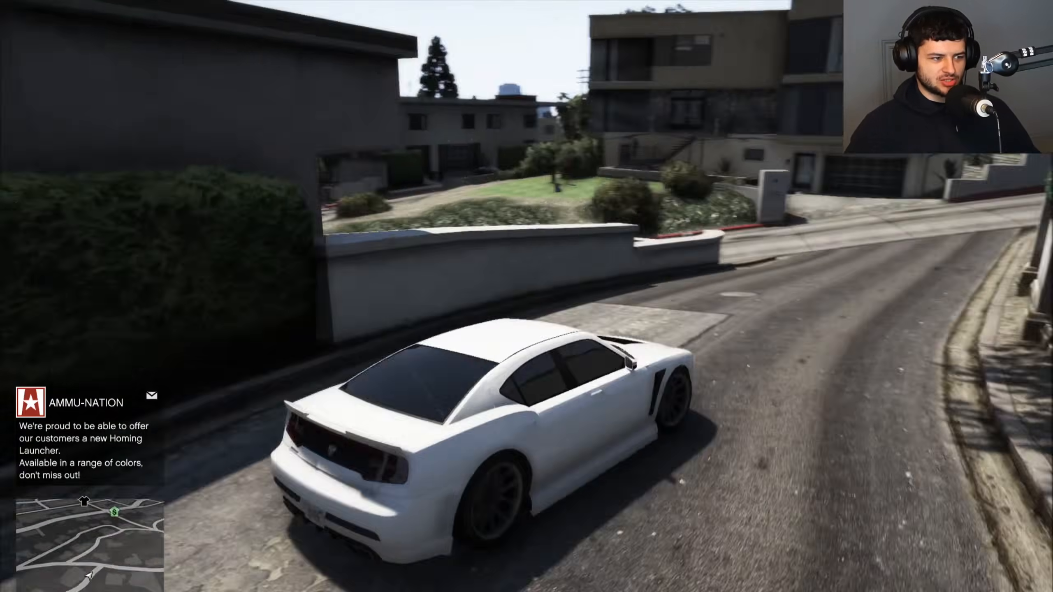
{"action": "key", "text": "w"}
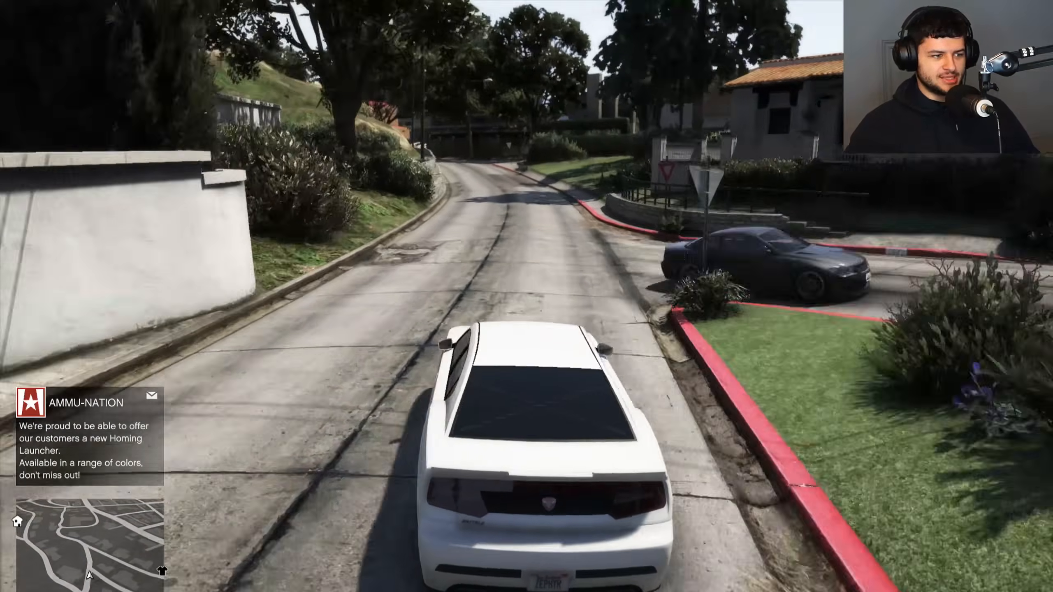
{"action": "key", "text": "w"}
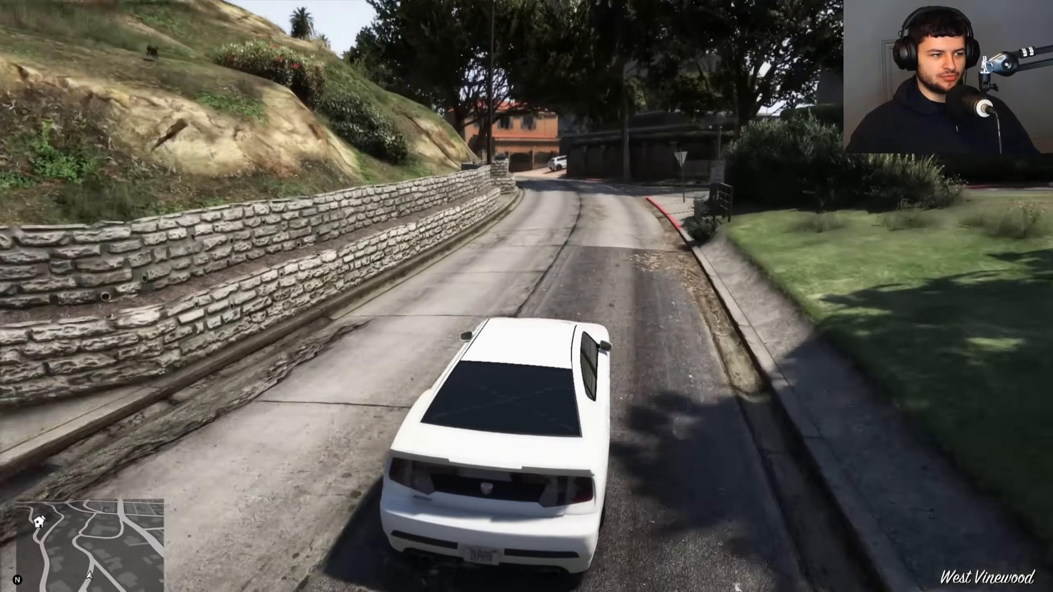